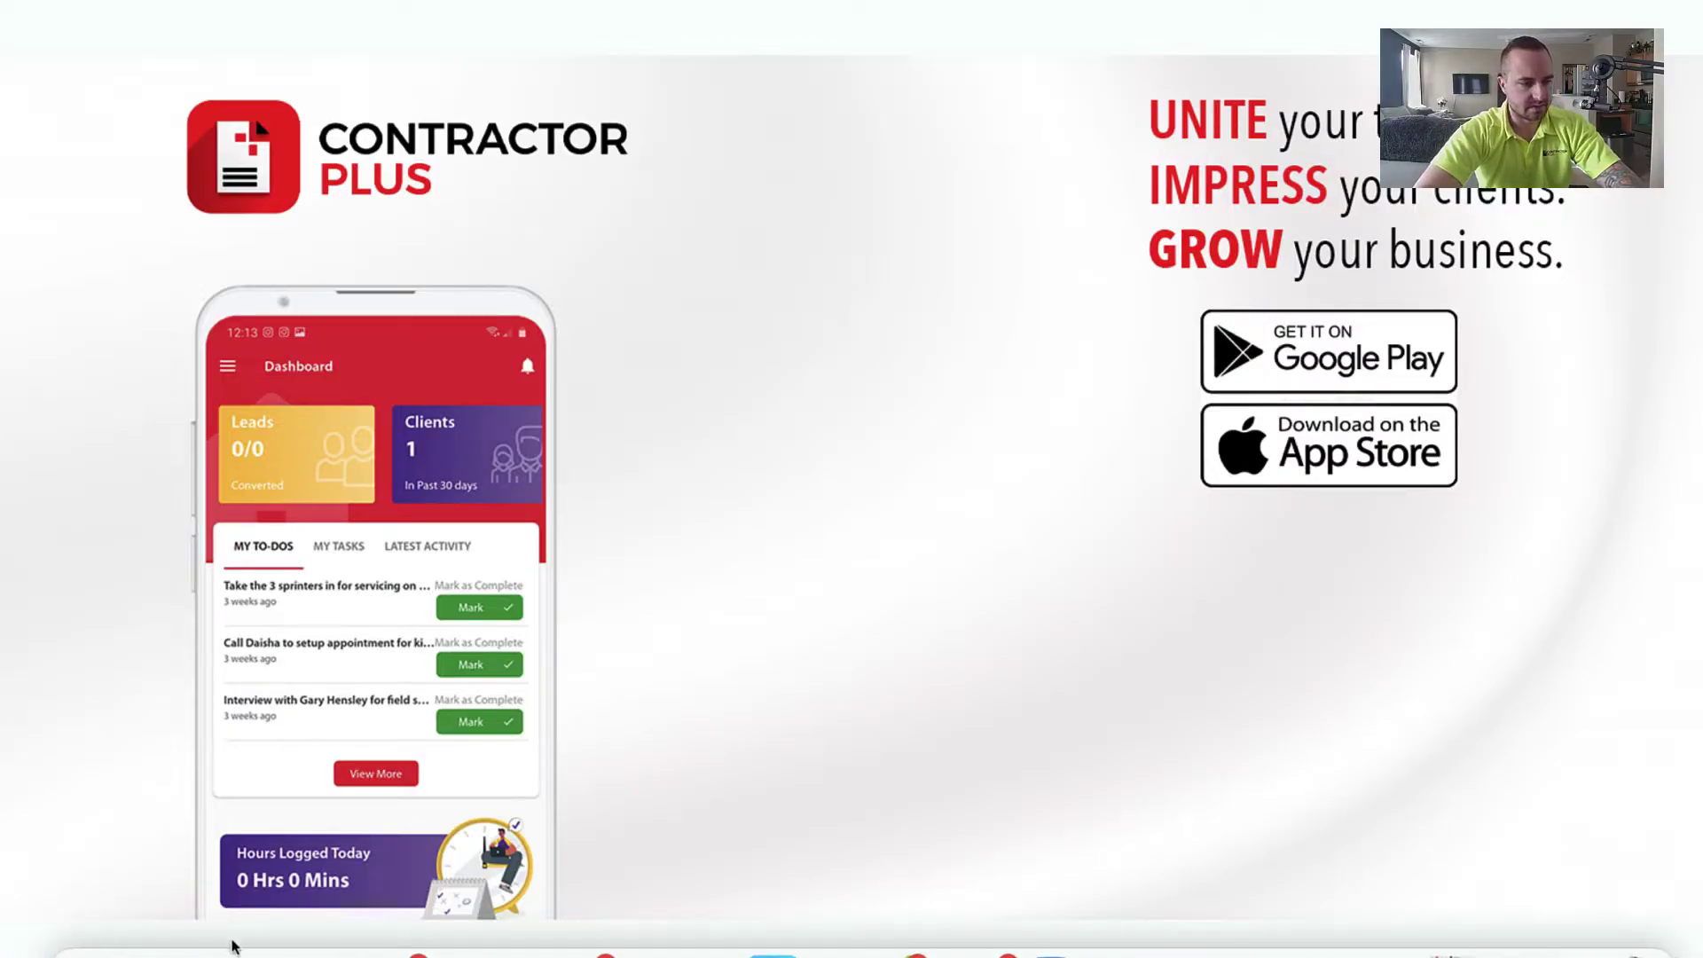
Step: Switch to the 'Dashboard | Contractor+' browser window to show the invoice and estimate overviews
{"action": "right_click", "coordinate": [159, 941]}
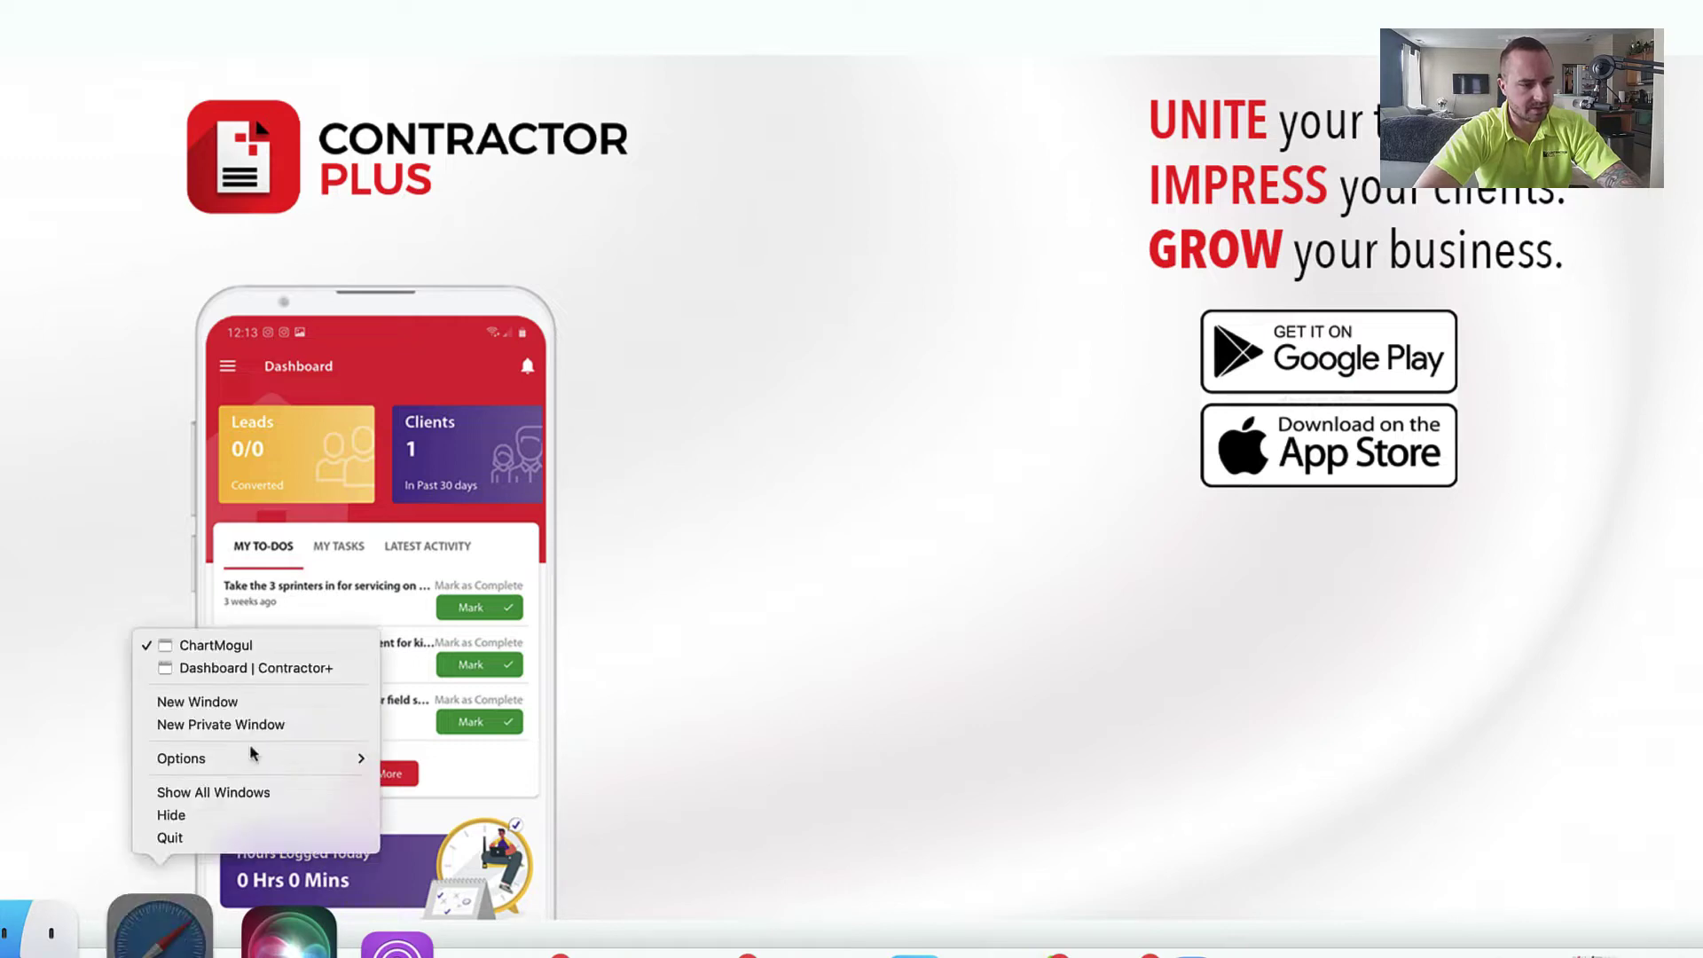
{"action": "left_click", "coordinate": [267, 679]}
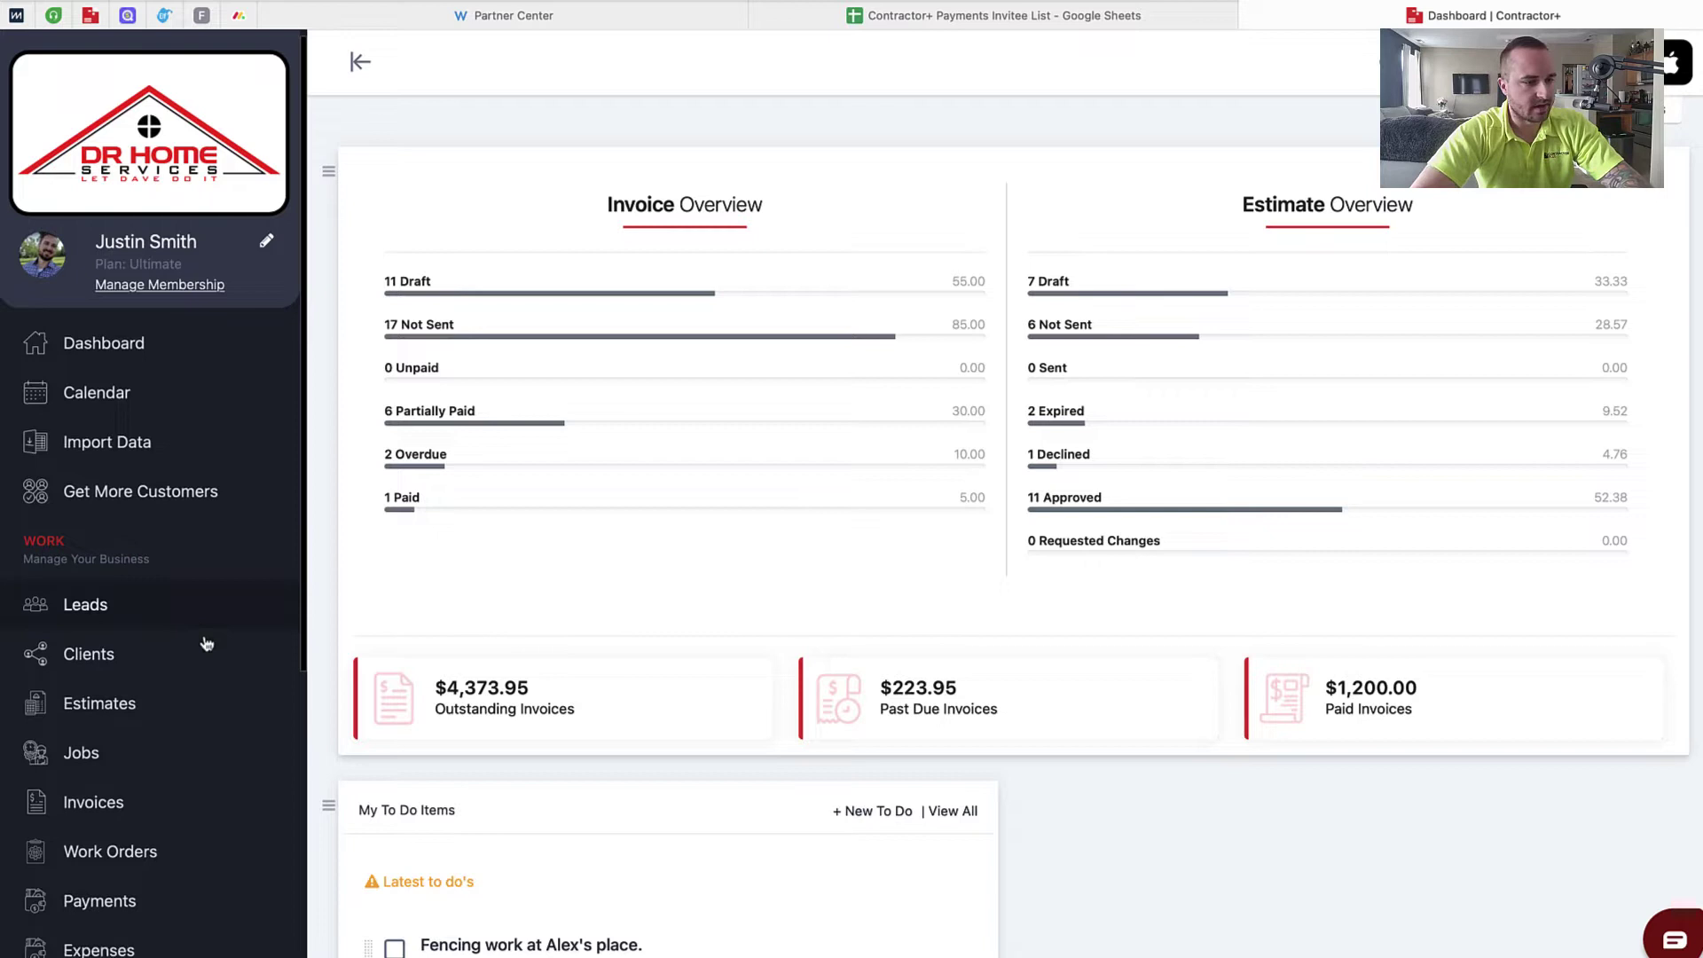
Step: Open Settings from the sidebar and scroll through the Company Information page
{"action": "scroll", "coordinate": [206, 643], "scroll_direction": "down", "scroll_amount": 6}
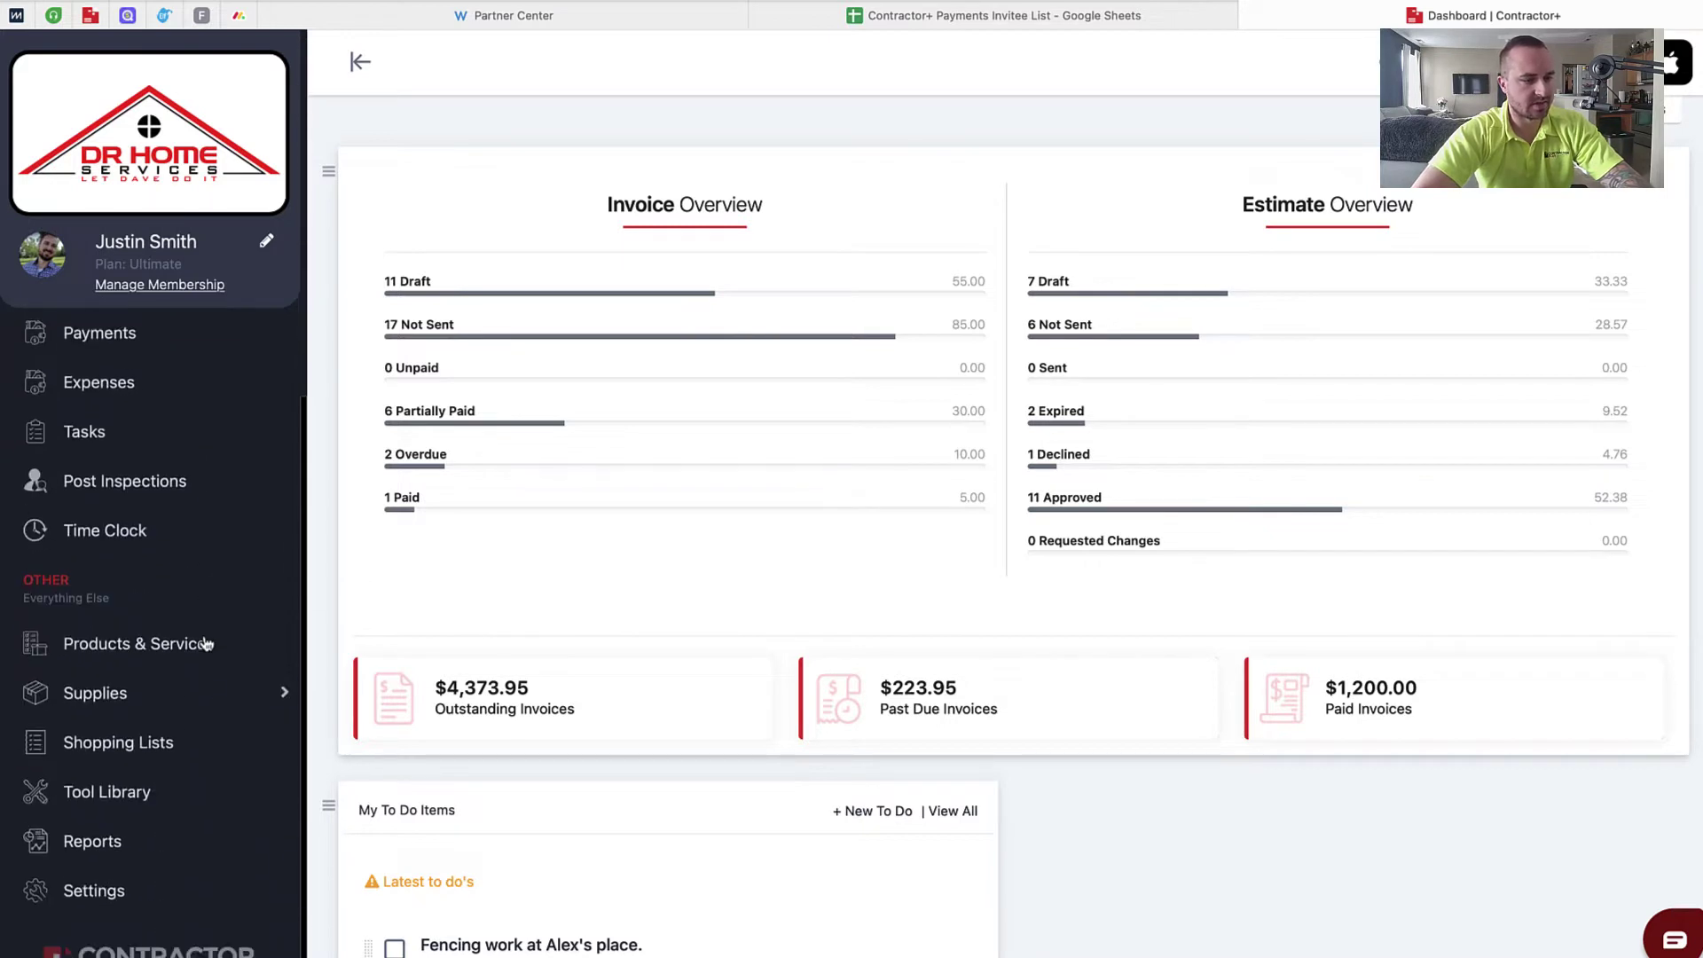
{"action": "left_click", "coordinate": [106, 901]}
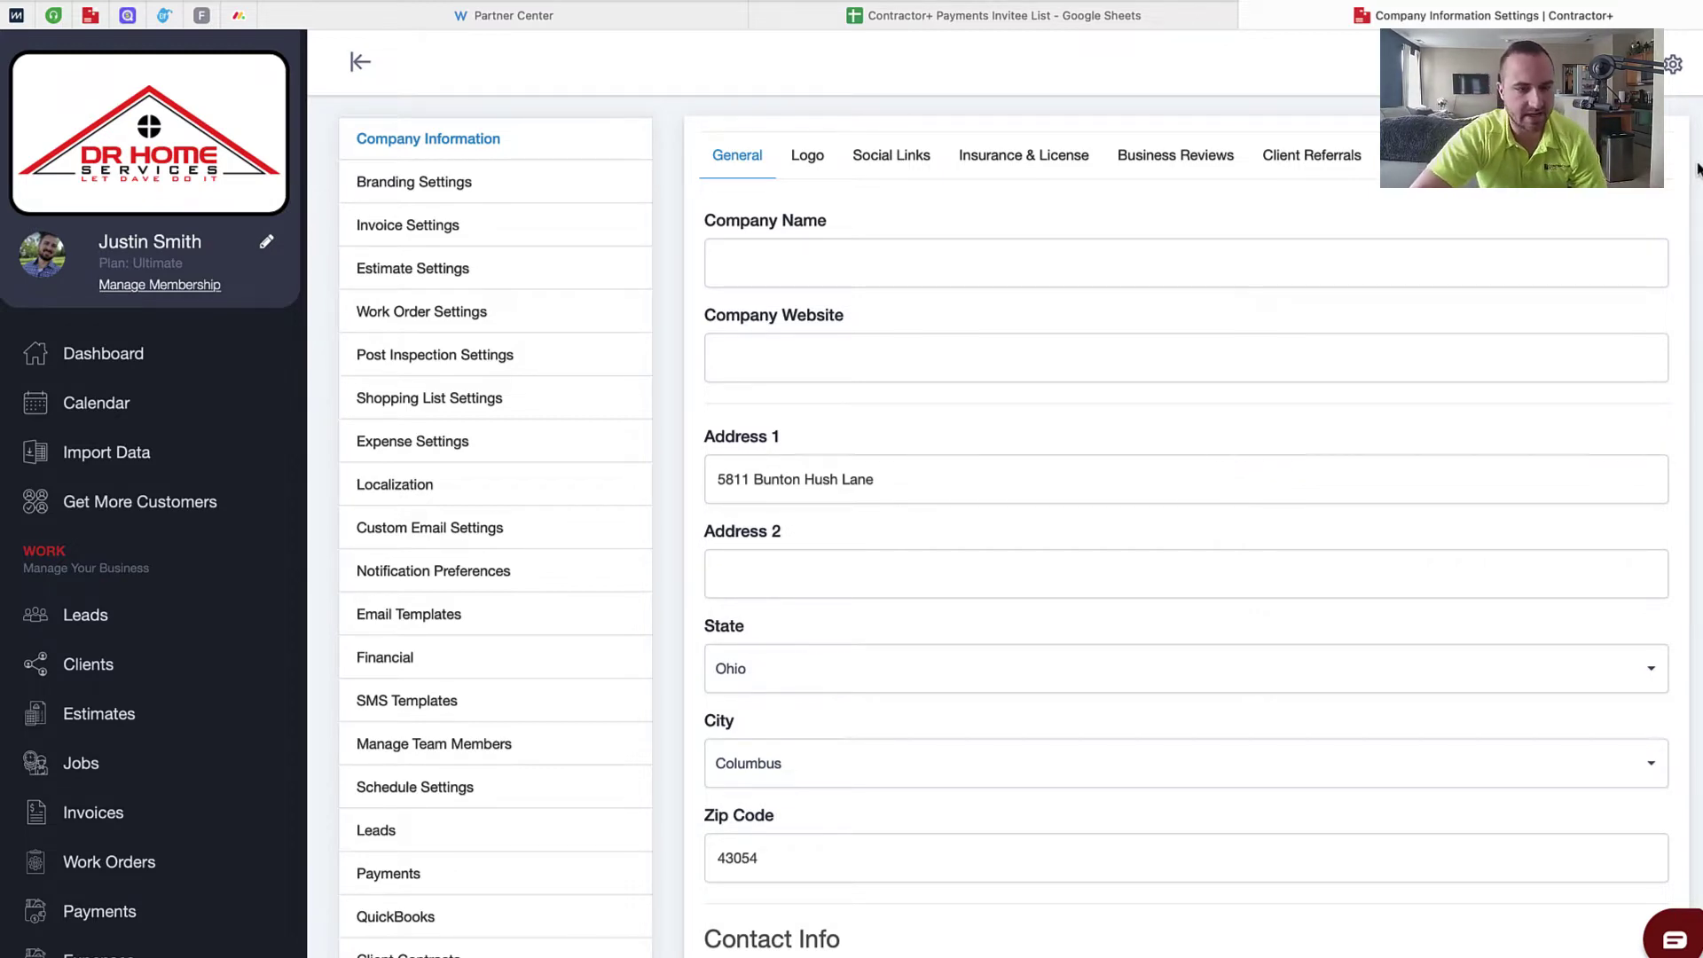
{"action": "scroll", "coordinate": [1277, 222], "scroll_direction": "down", "scroll_amount": 5}
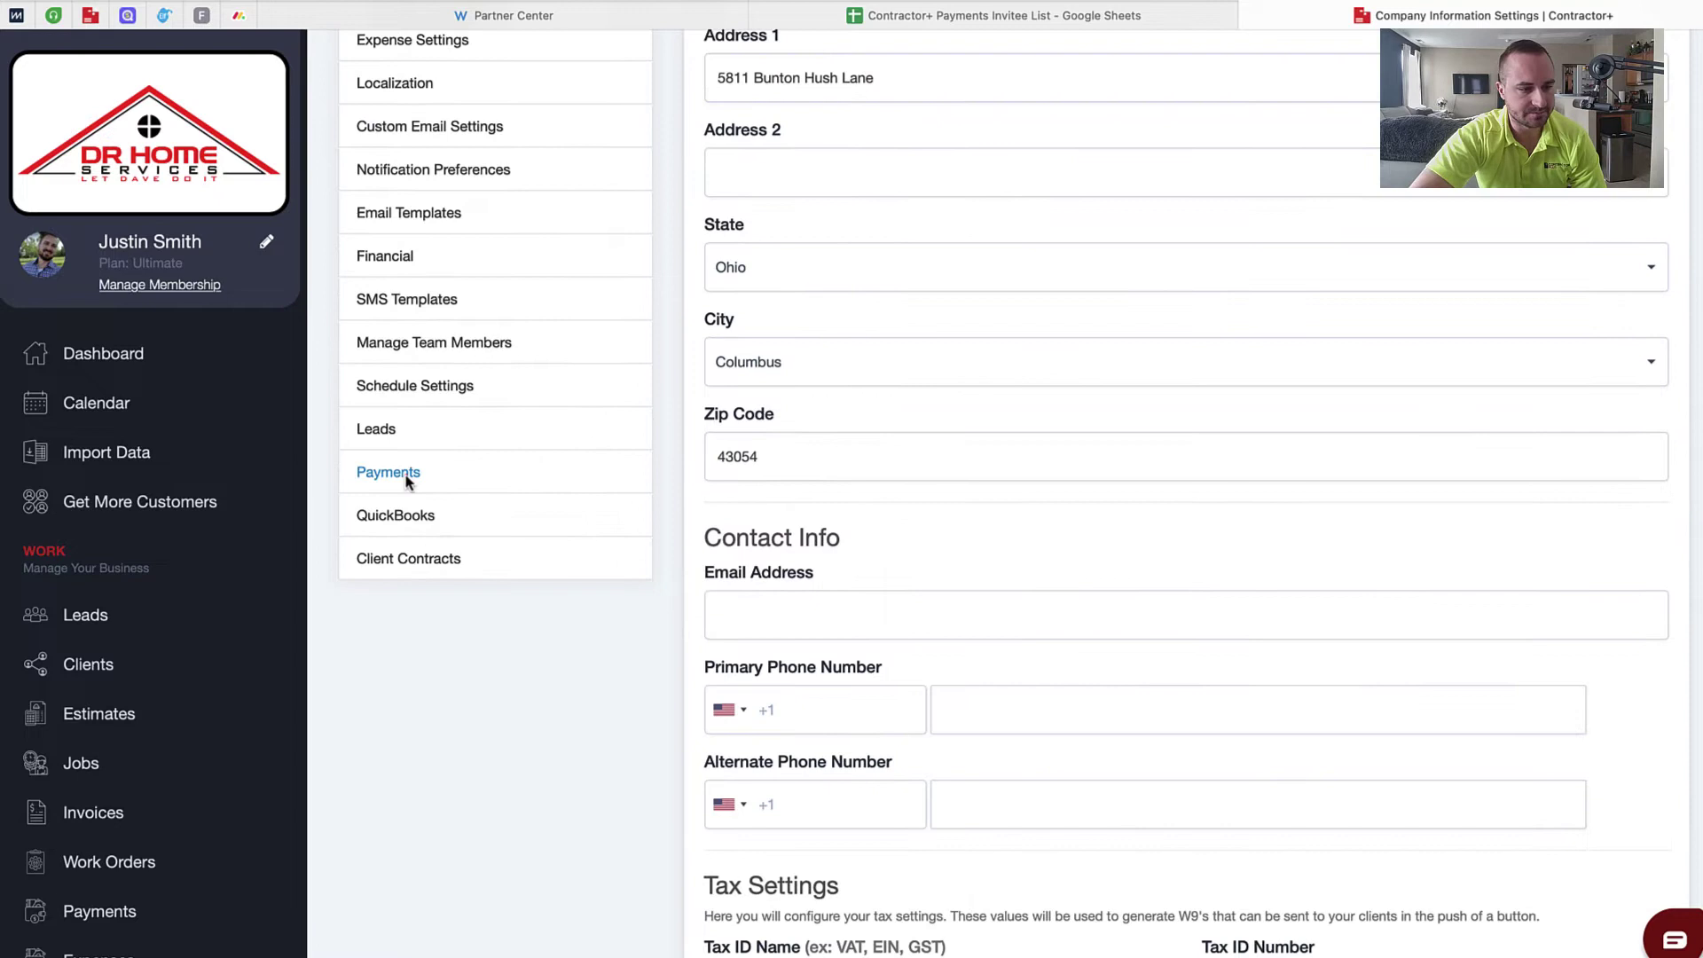
Step: Open the Payments settings showing the Contractor Plus Payments card and ACH rates
{"action": "left_click", "coordinate": [406, 475]}
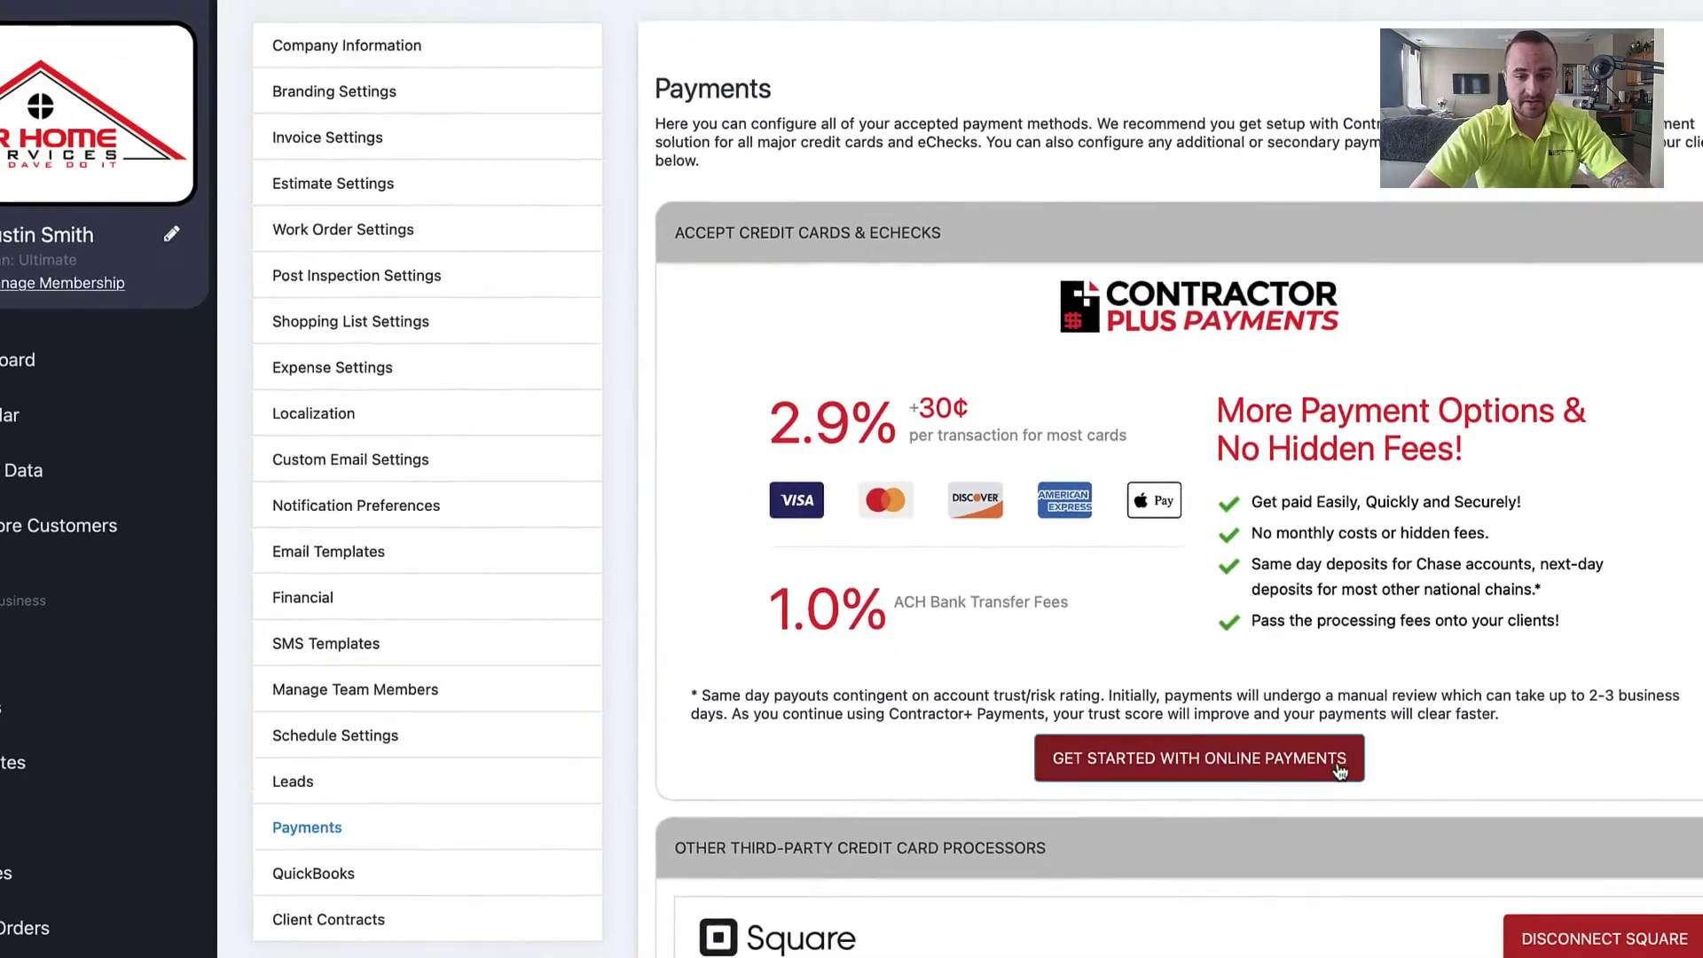
Step: Start online payments setup and submit the early access code to unlock the sign-up form
{"action": "left_click", "coordinate": [1370, 781]}
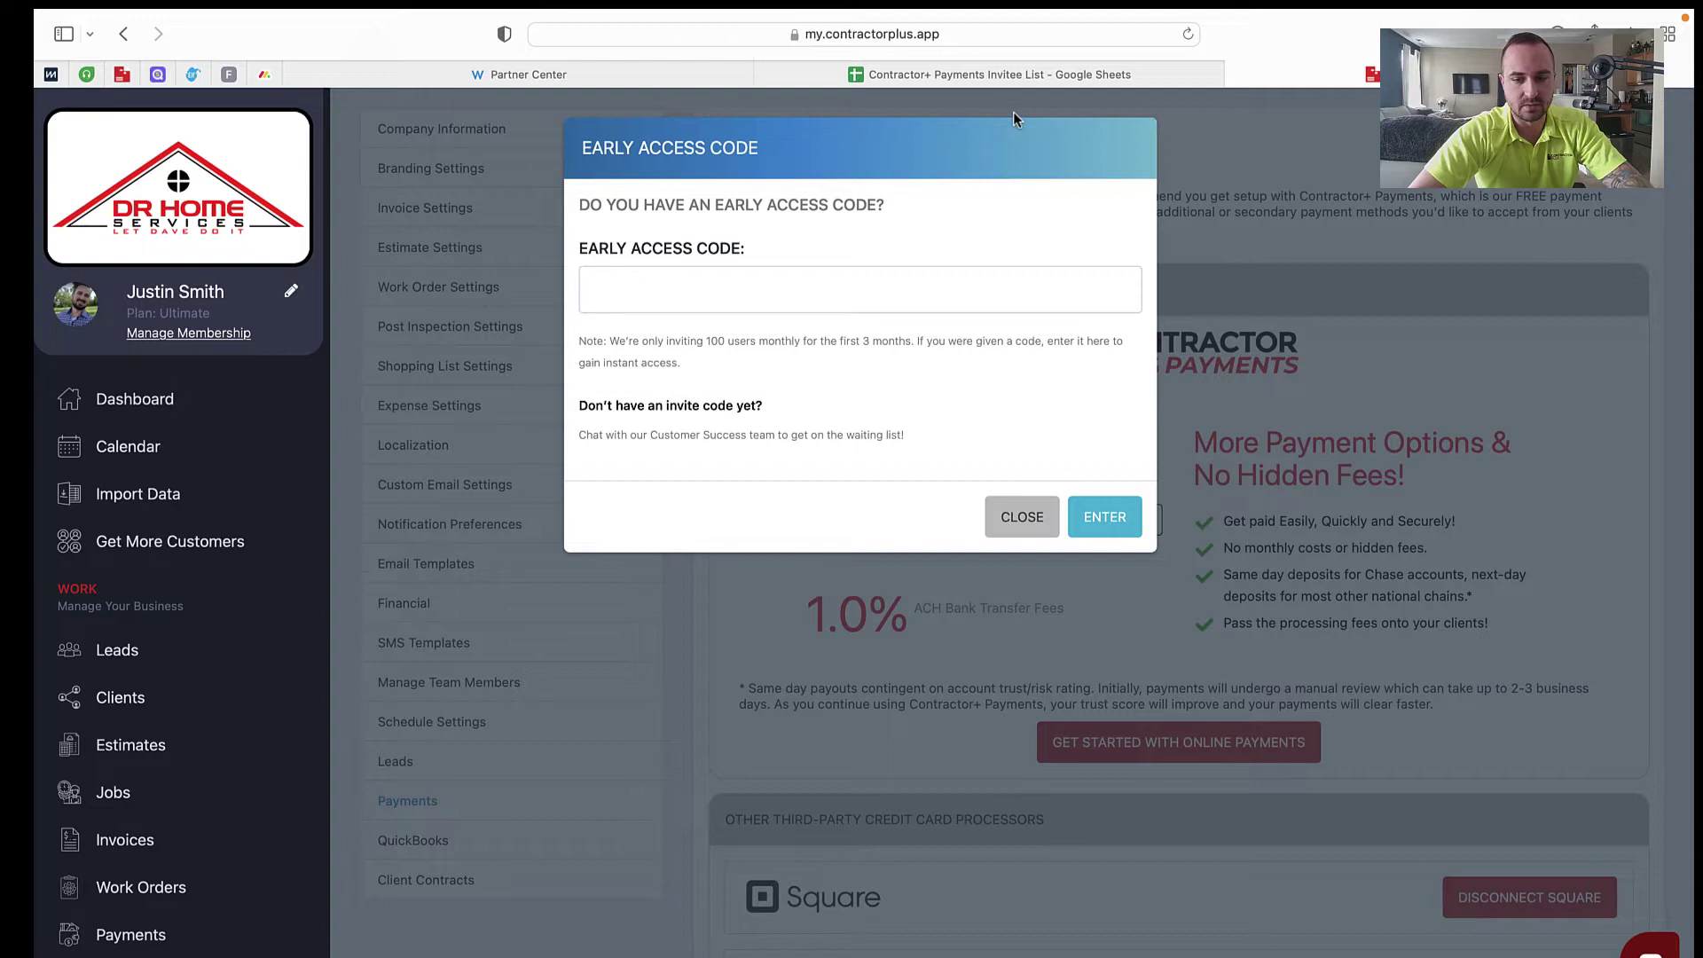
{"action": "left_click", "coordinate": [884, 304]}
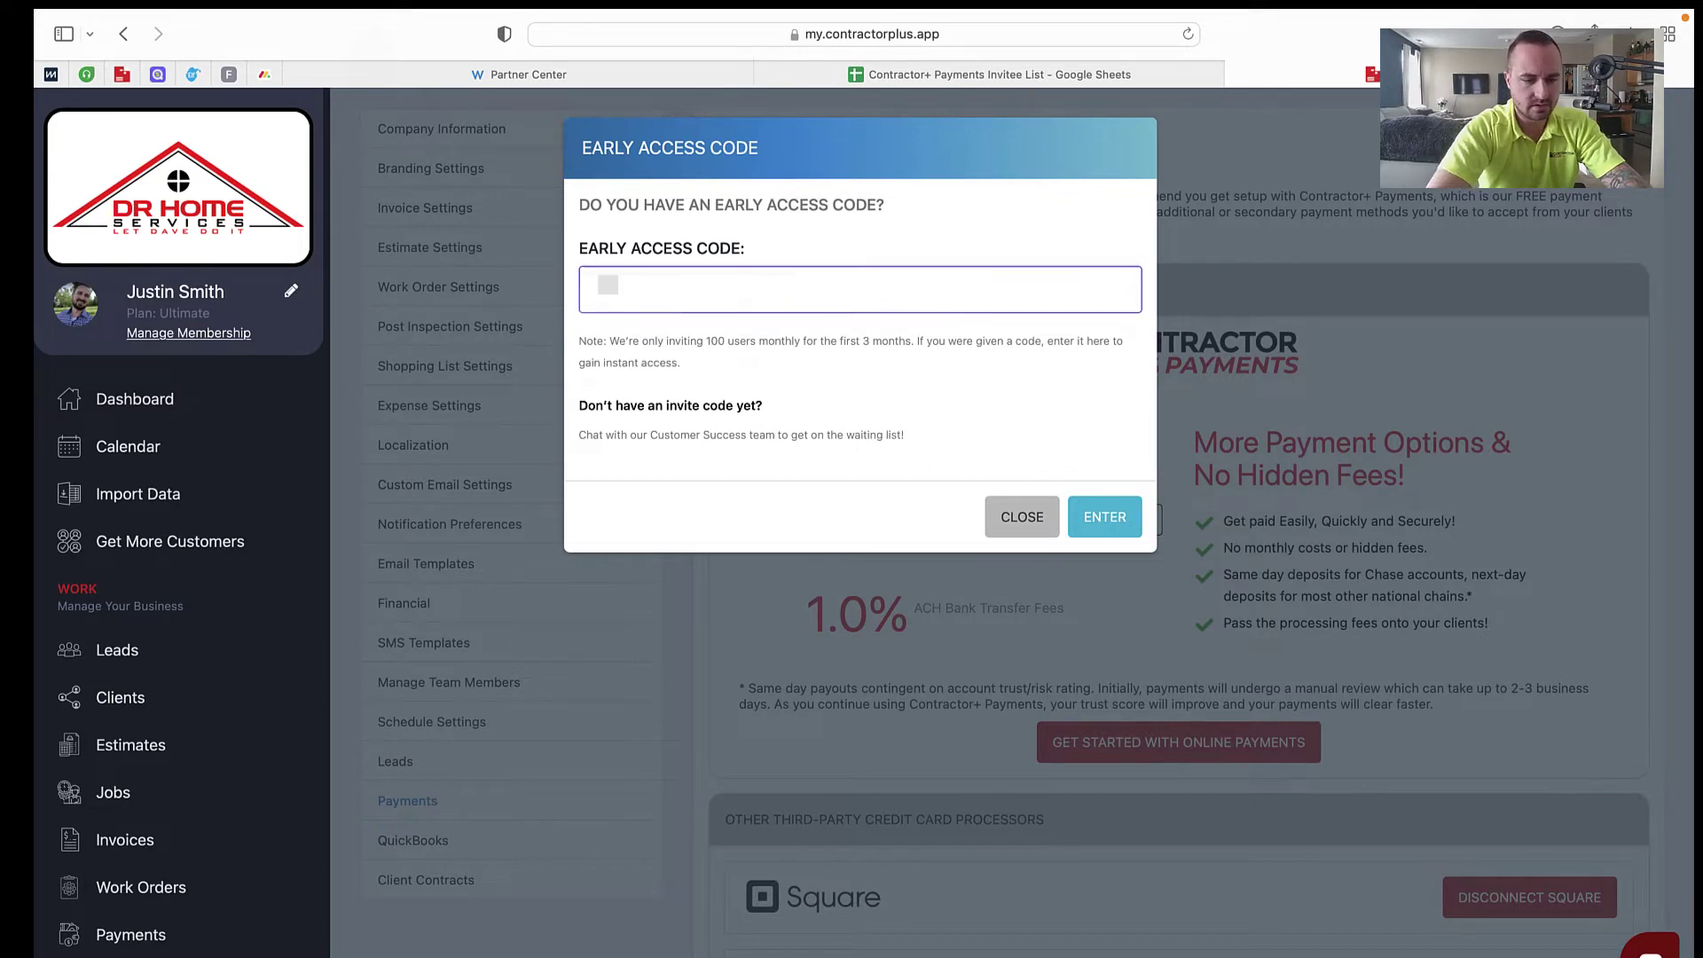
{"action": "type", "text": "••"}
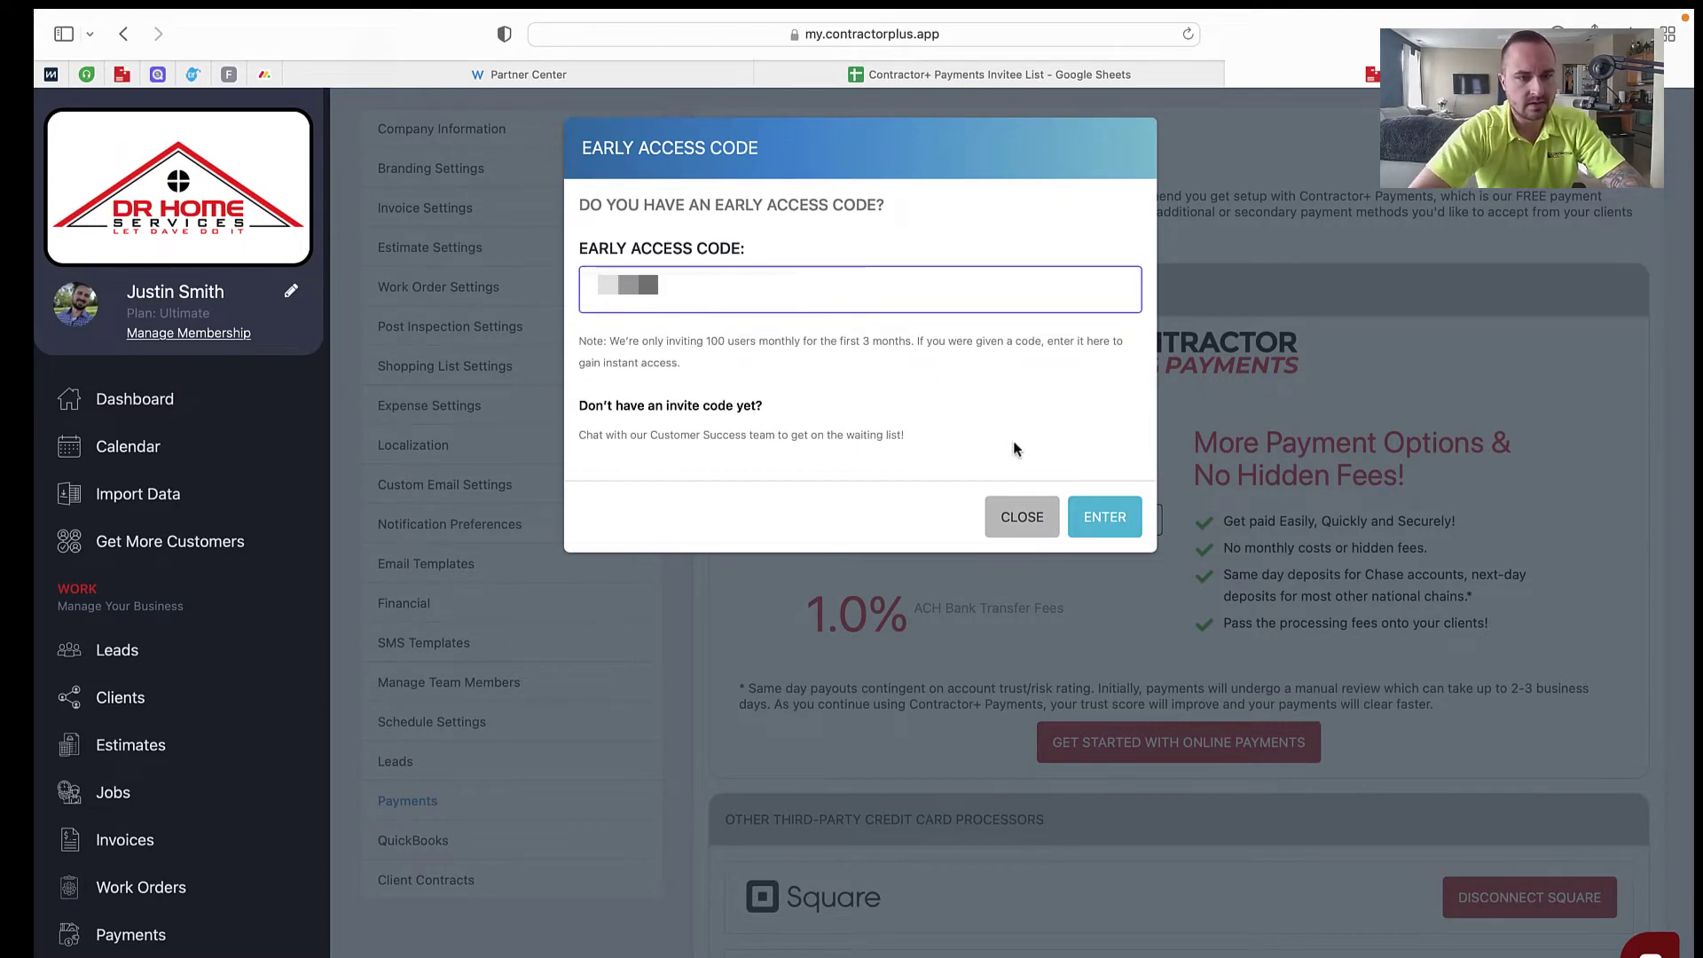
{"action": "left_click", "coordinate": [1106, 518]}
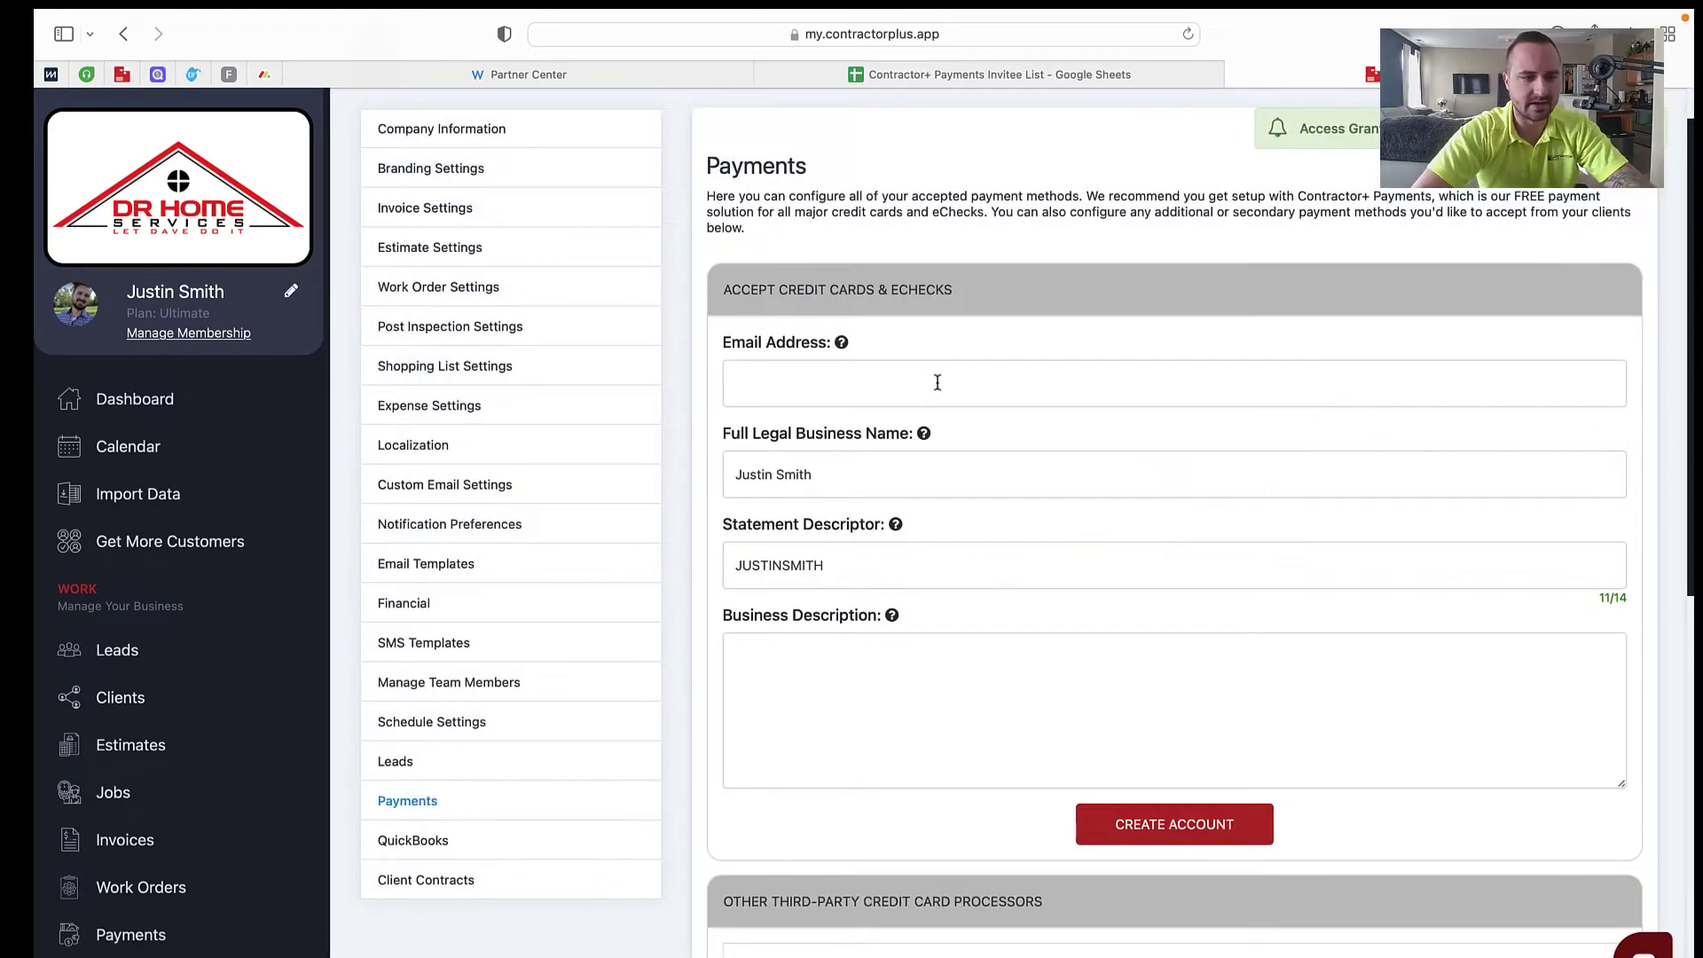
Step: Enter the account owner's e-mail address in the sign-up form
{"action": "left_click", "coordinate": [936, 381]}
{"action": "type", "text": "jus"}
{"action": "key", "text": "BackSpace"}
{"action": "key", "text": "BackSpace"}
{"action": "key", "text": "BackSpace"}
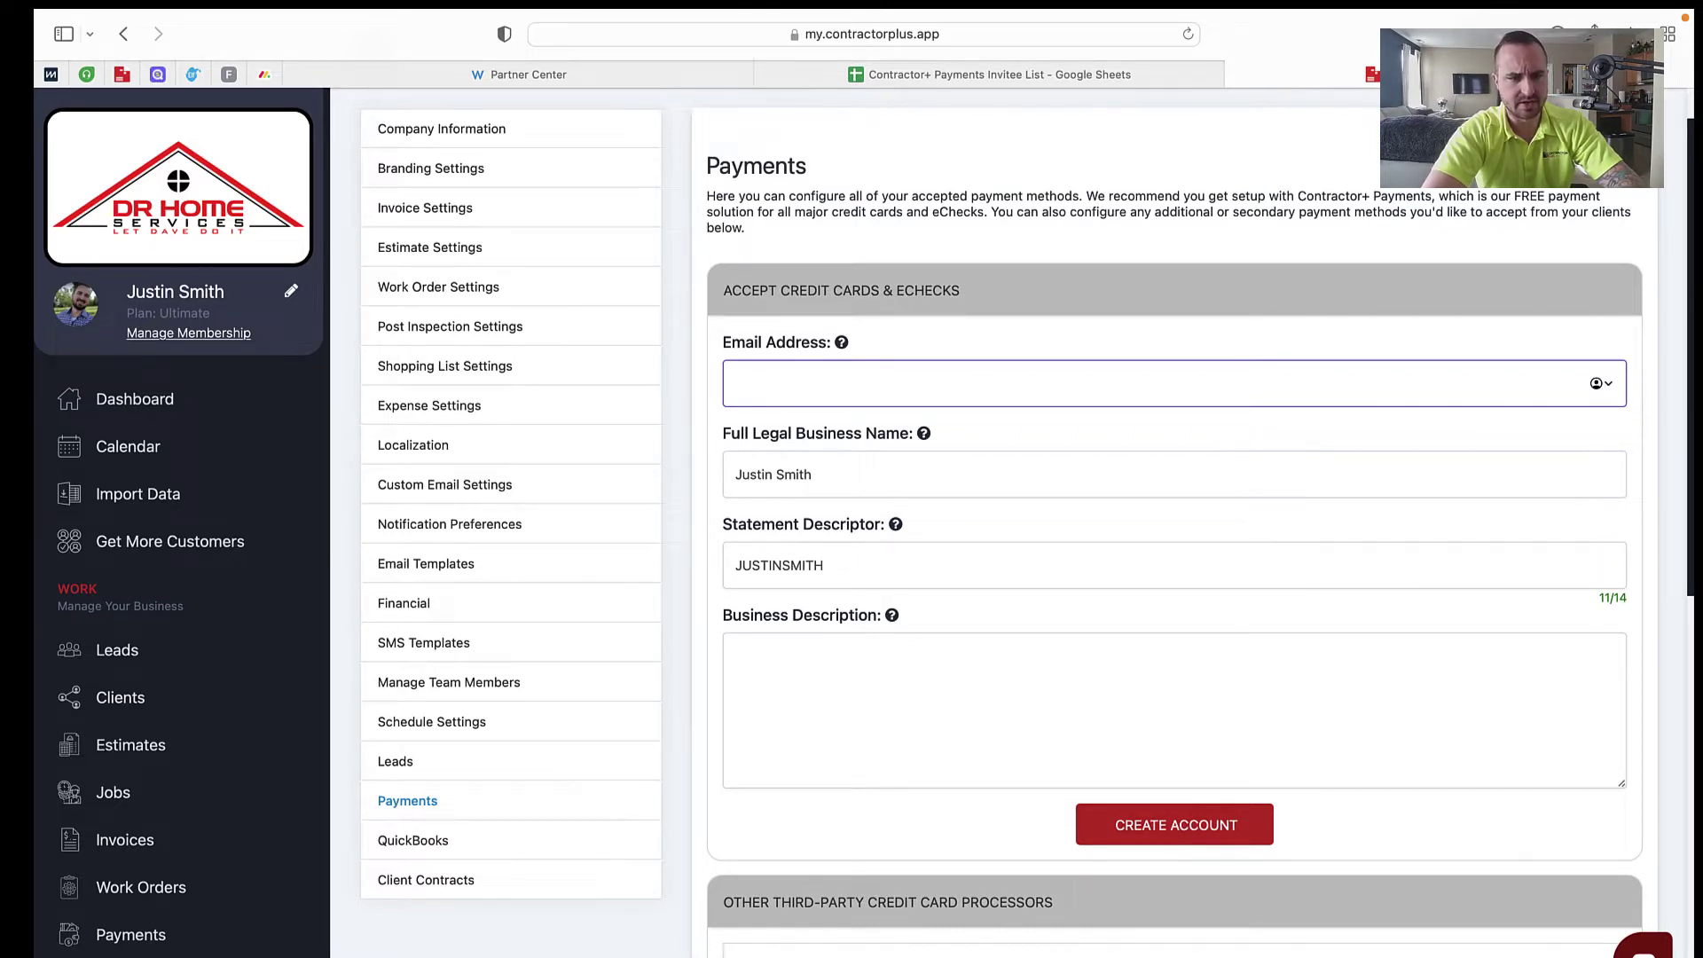
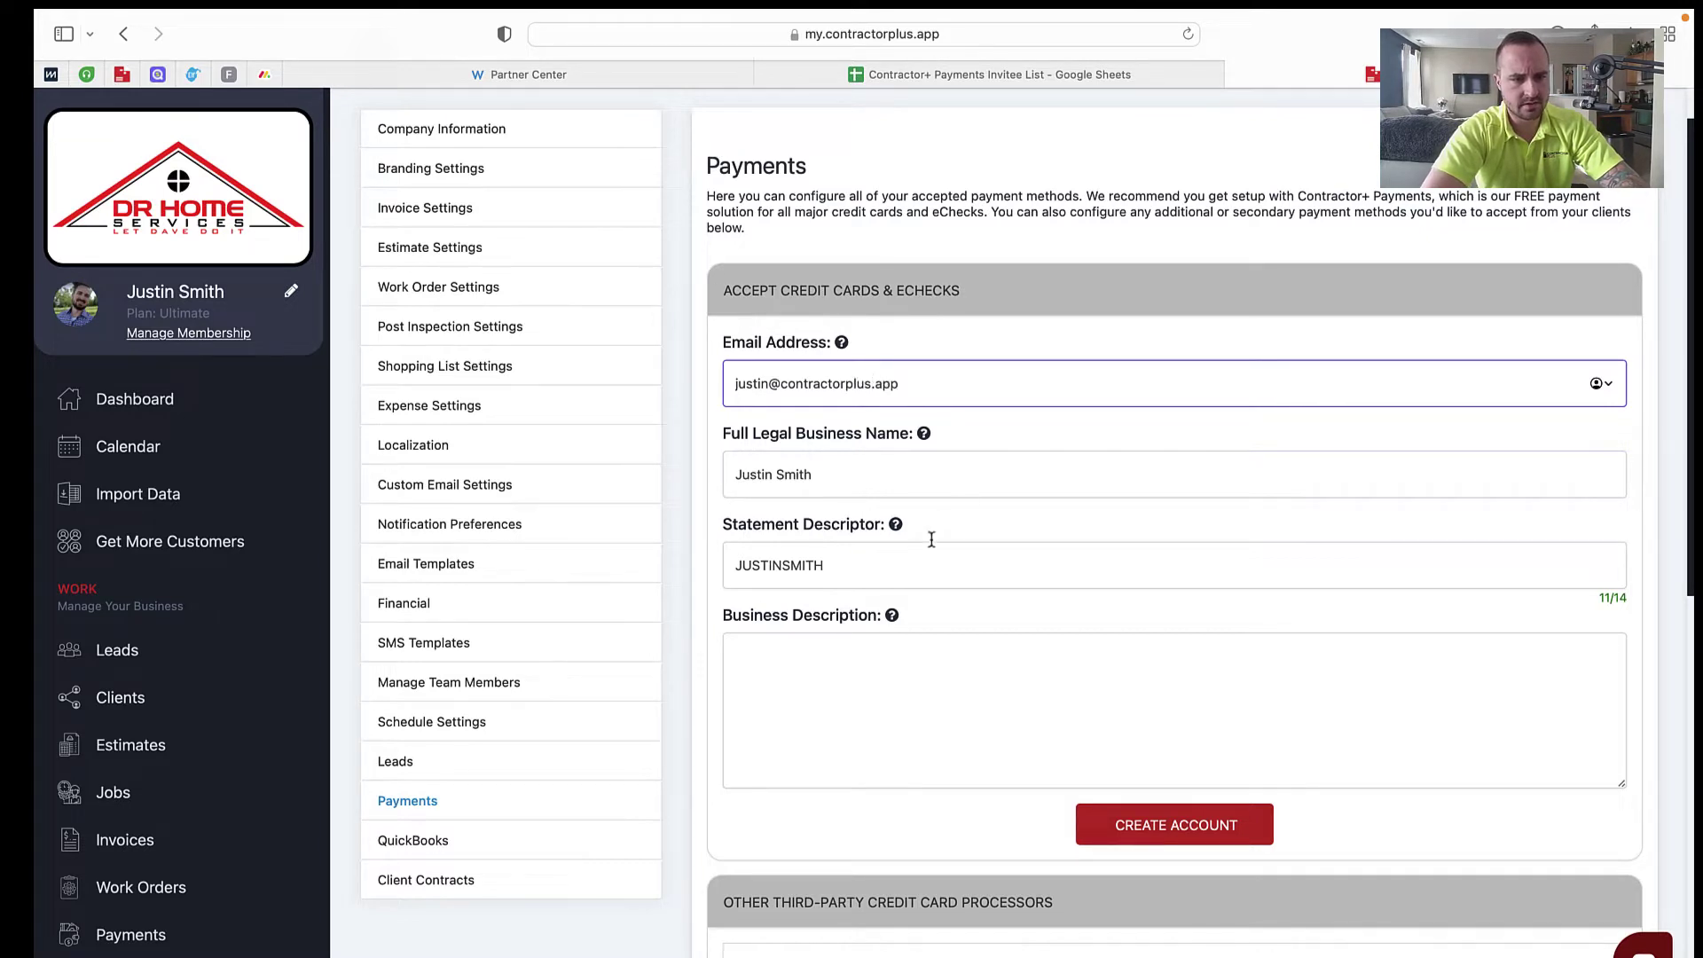
Step: Enter legal name 'Reid Handyman Services, LLC', descriptor REIDHANDYMAN and description 'Handyman'
{"action": "left_click_drag", "start_coordinate": [903, 477], "coordinate": [697, 478]}
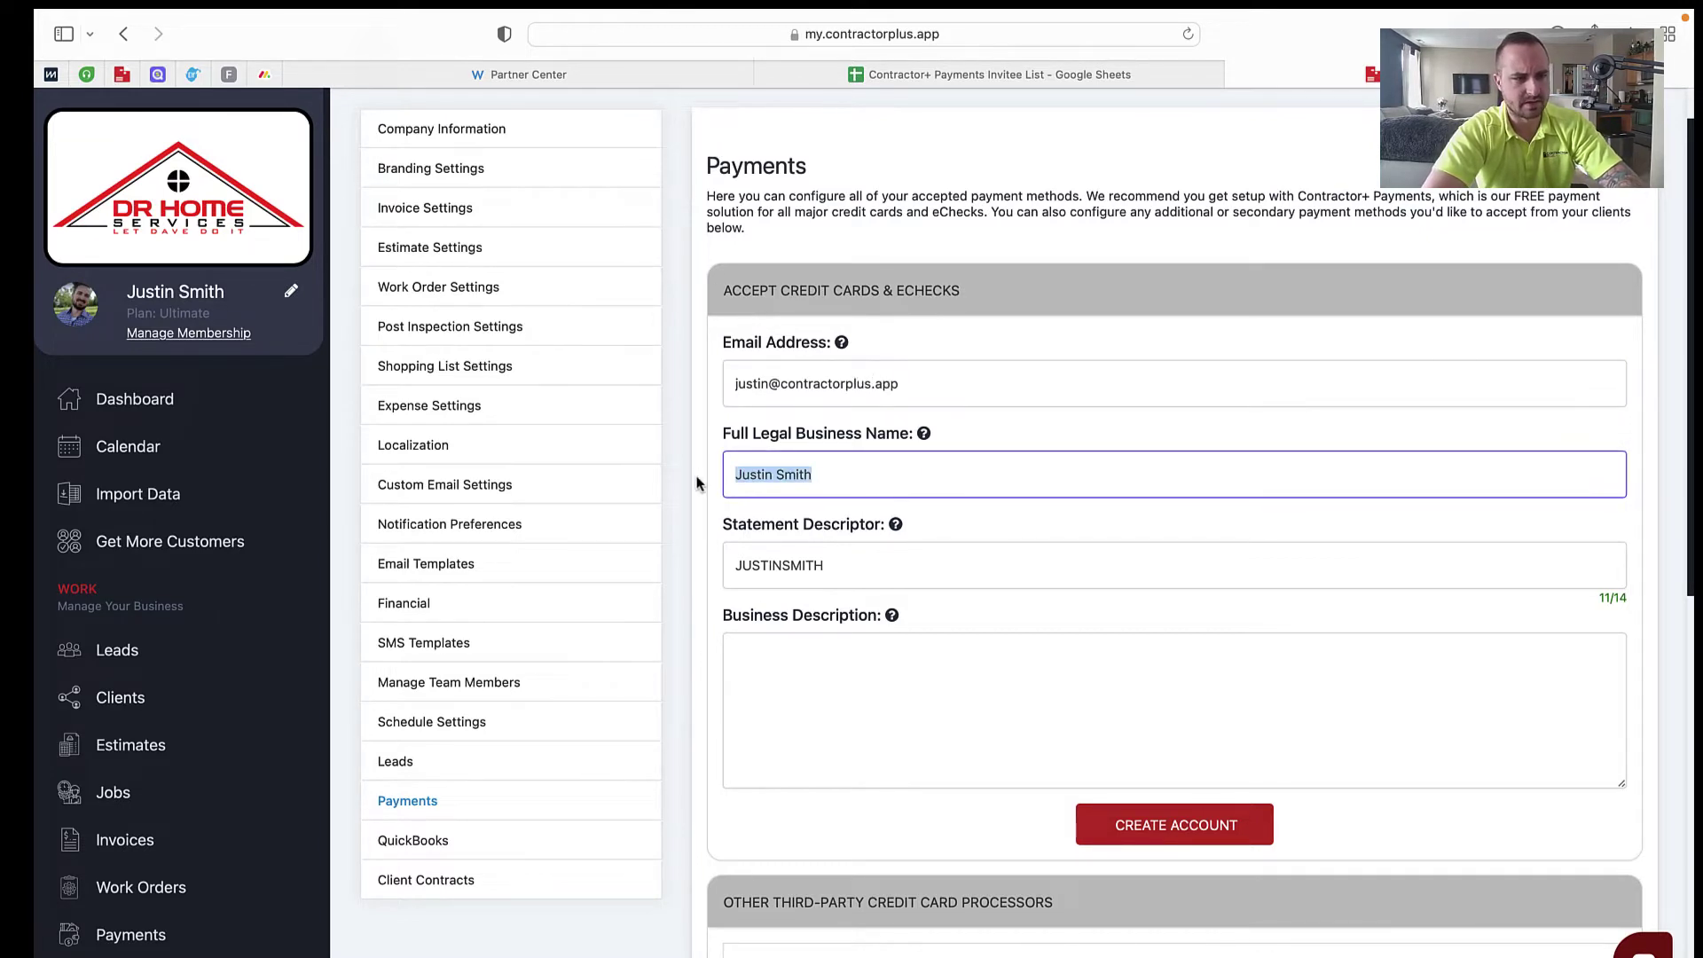
{"action": "type", "text": "Reid Han"}
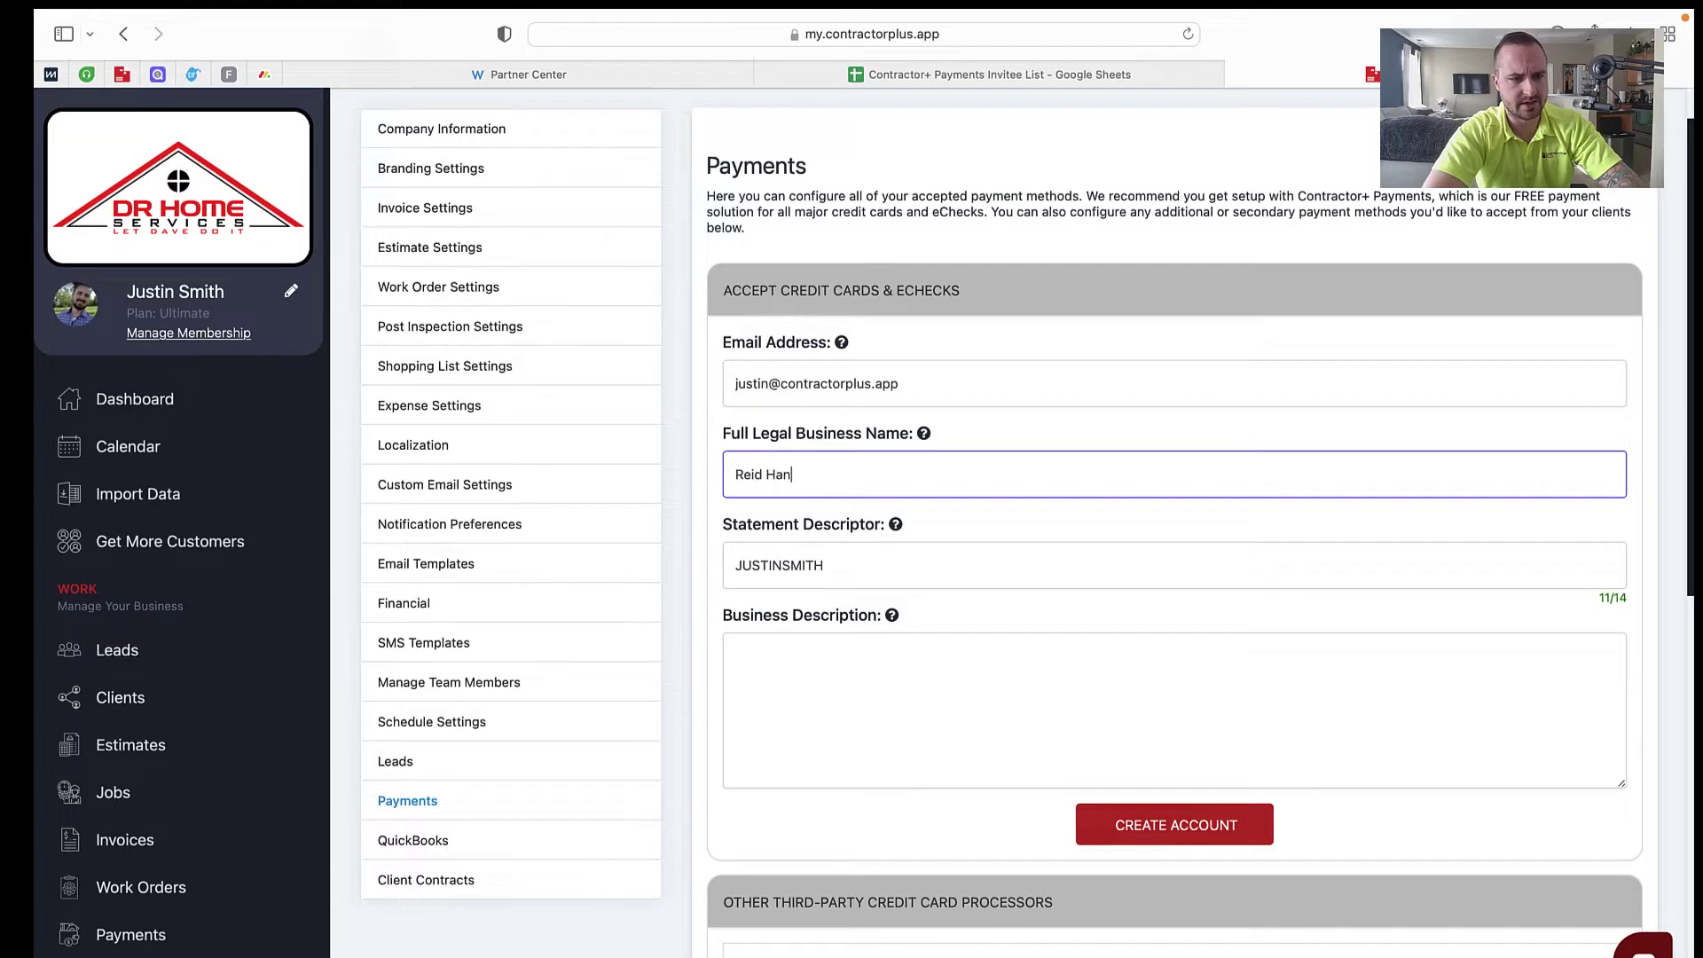
{"action": "type", "text": "dyman Services, LLC."}
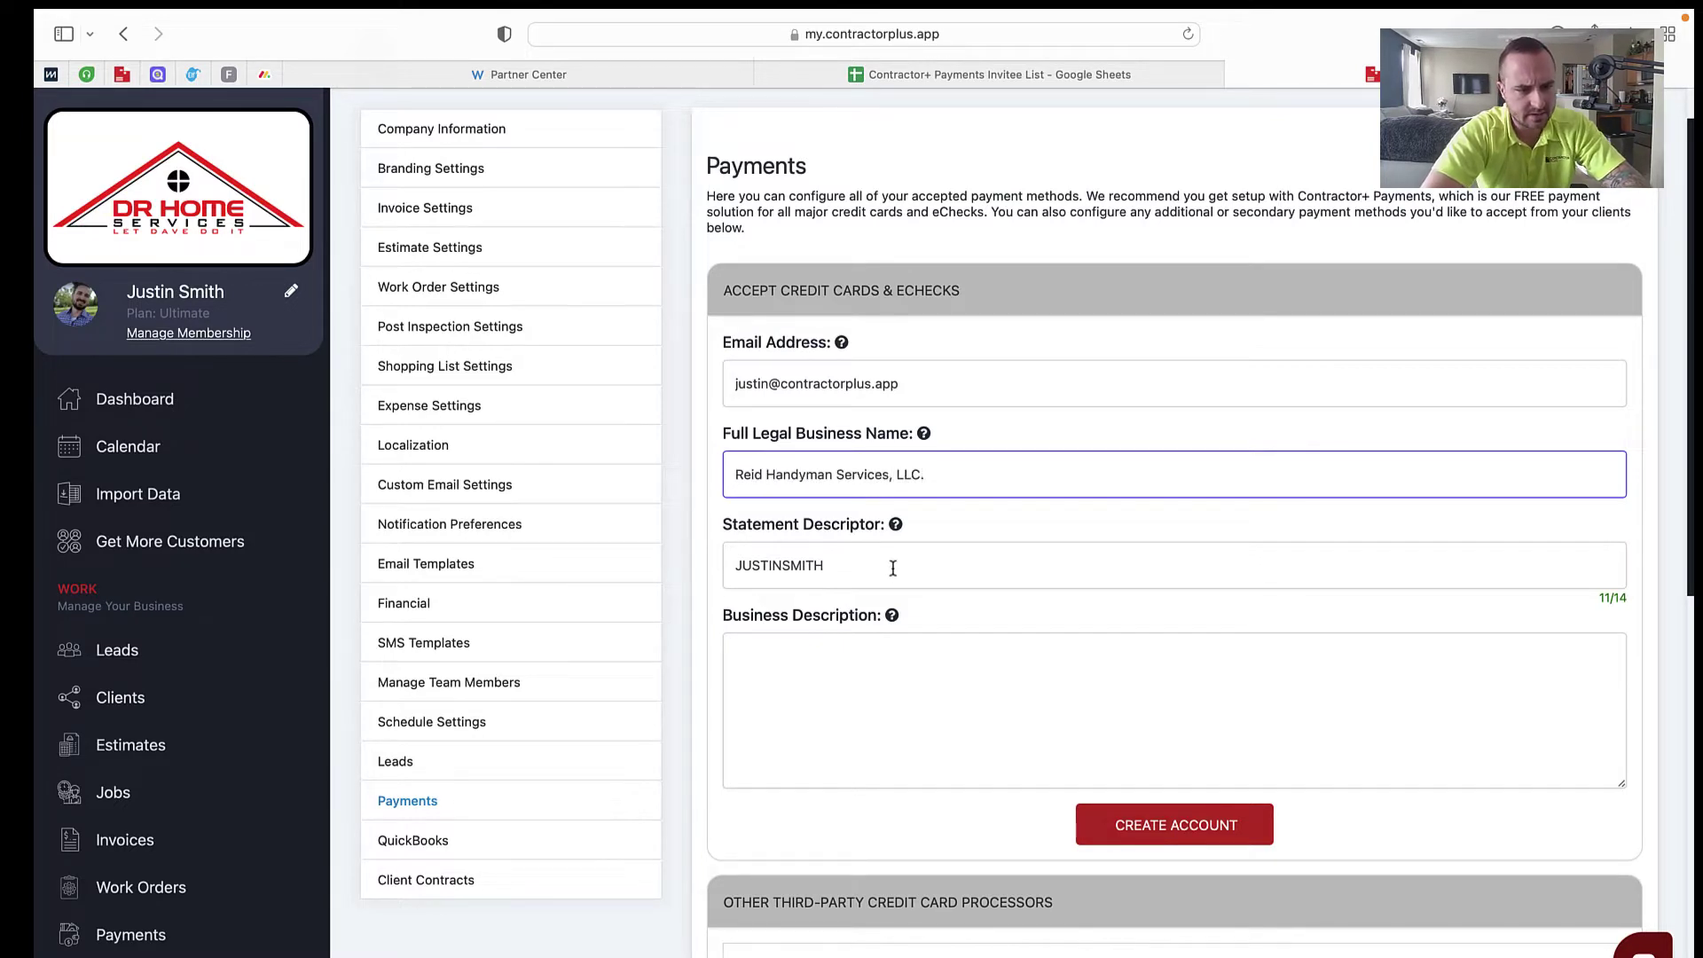
{"action": "double_click", "coordinate": [892, 565]}
{"action": "type", "text": "RE"}
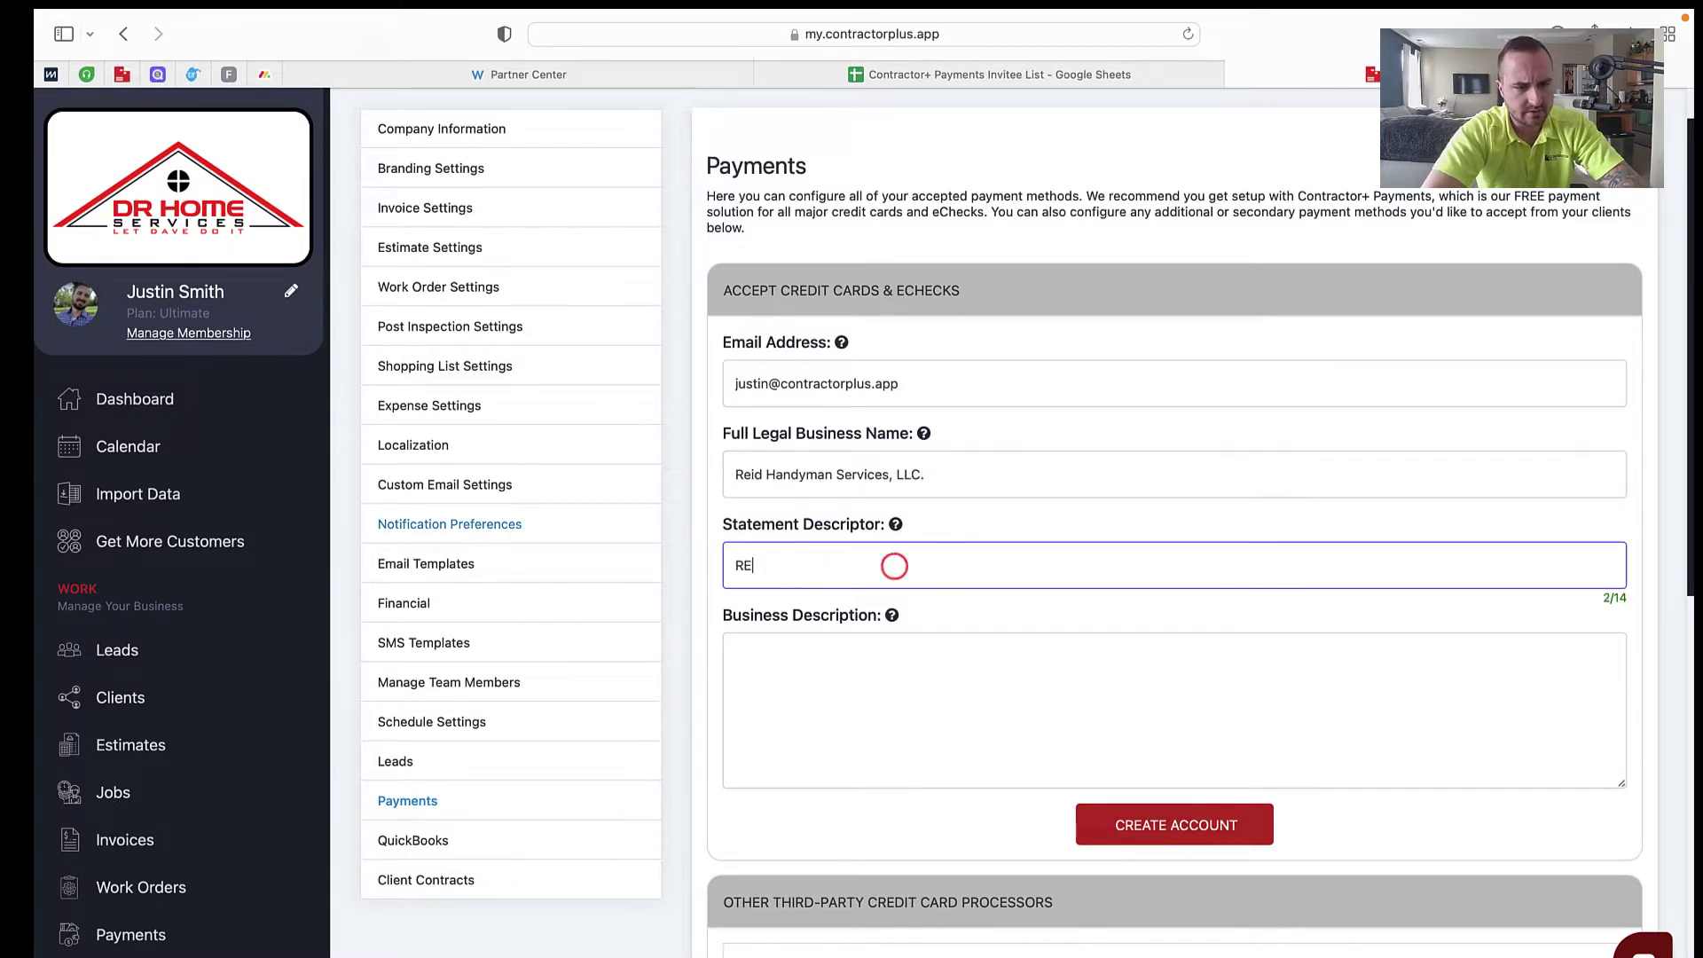
{"action": "type", "text": "idHANDYMAN"}
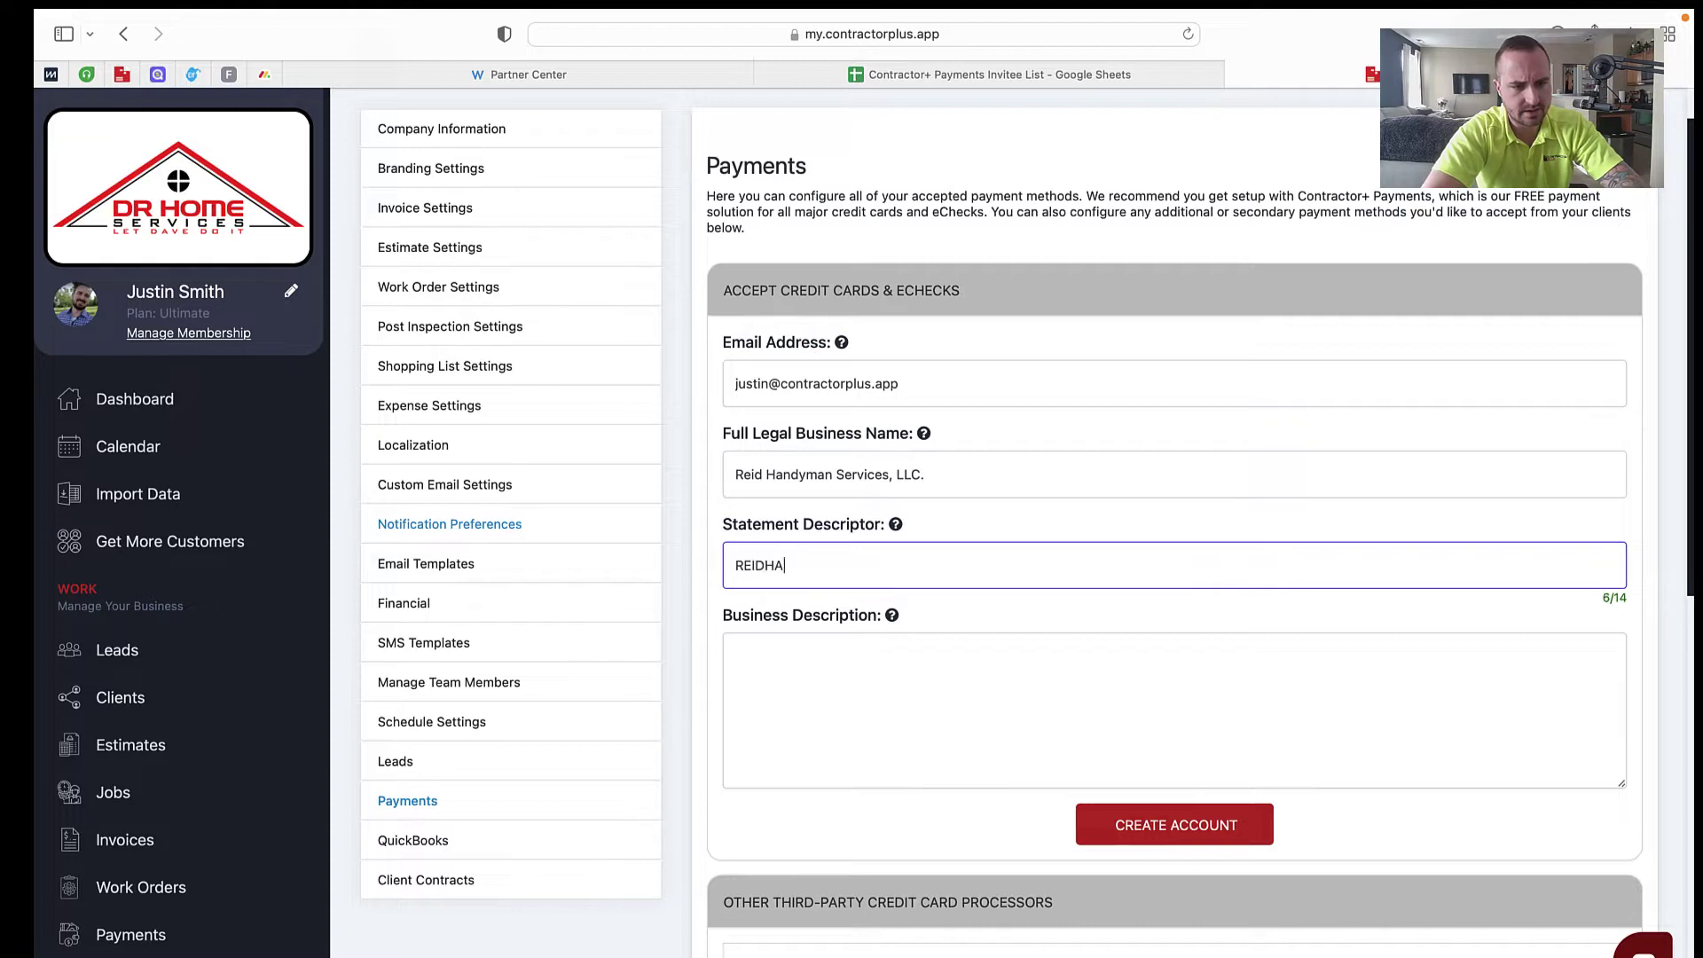
{"action": "left_click", "coordinate": [914, 684]}
{"action": "type", "text": "Handyman"}
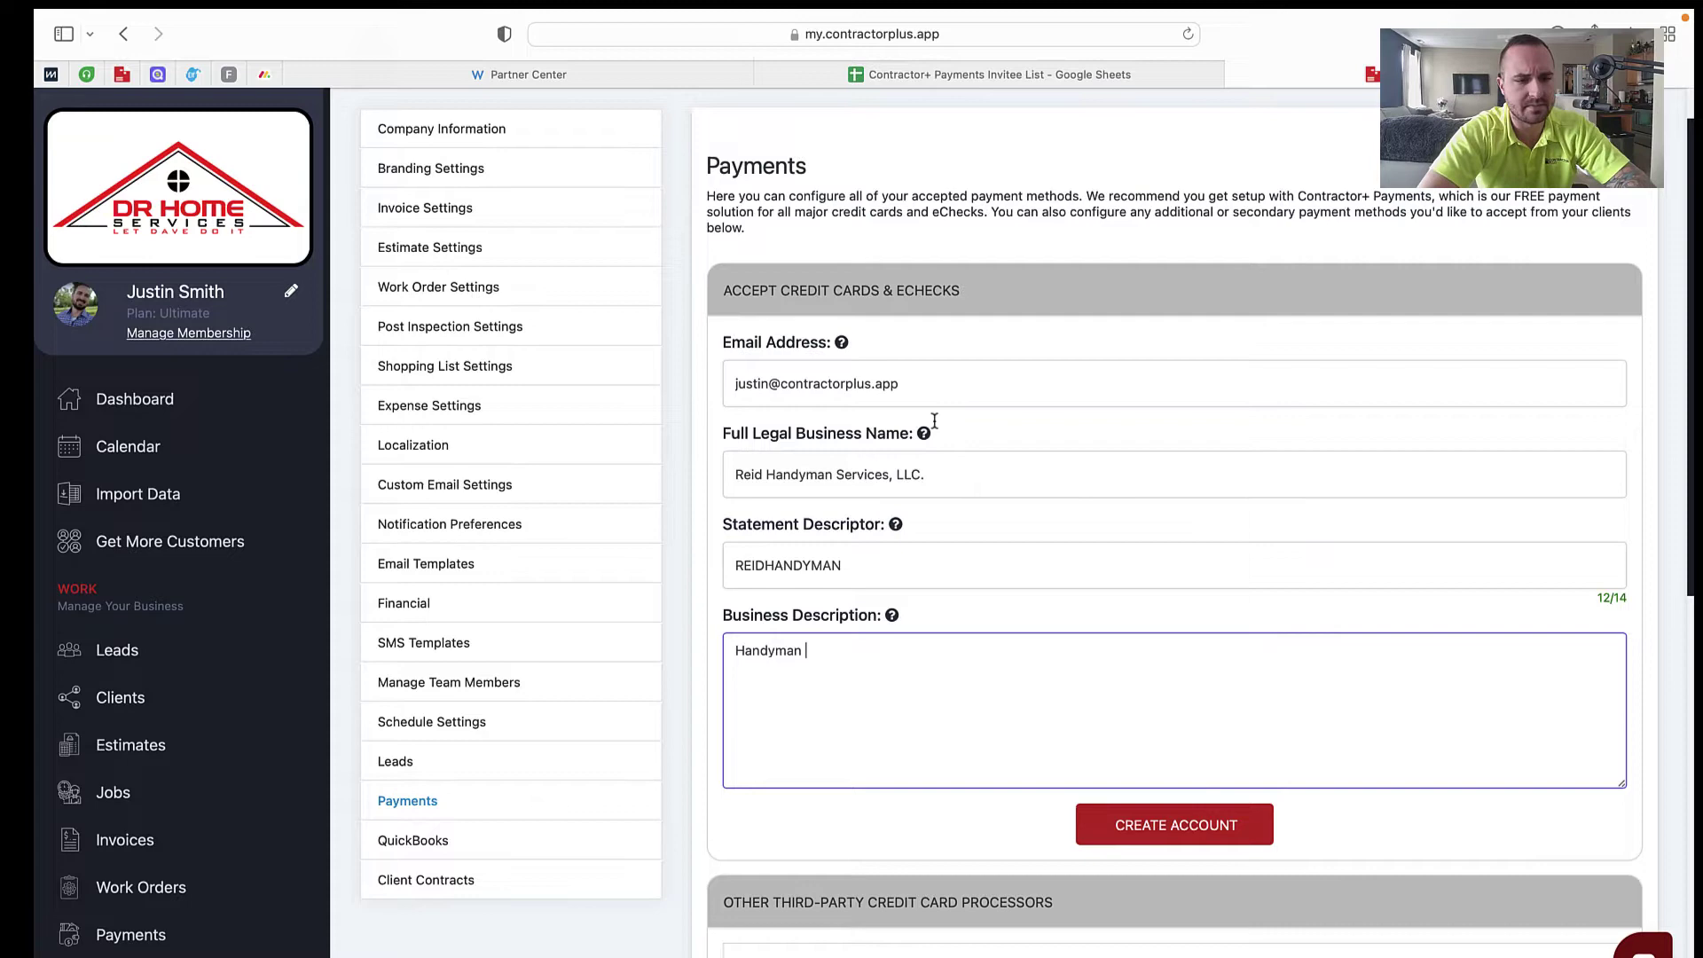
Step: Check the e-mail, business name and statement descriptor entries by highlighting their text
{"action": "left_click_drag", "start_coordinate": [912, 383], "coordinate": [734, 383]}
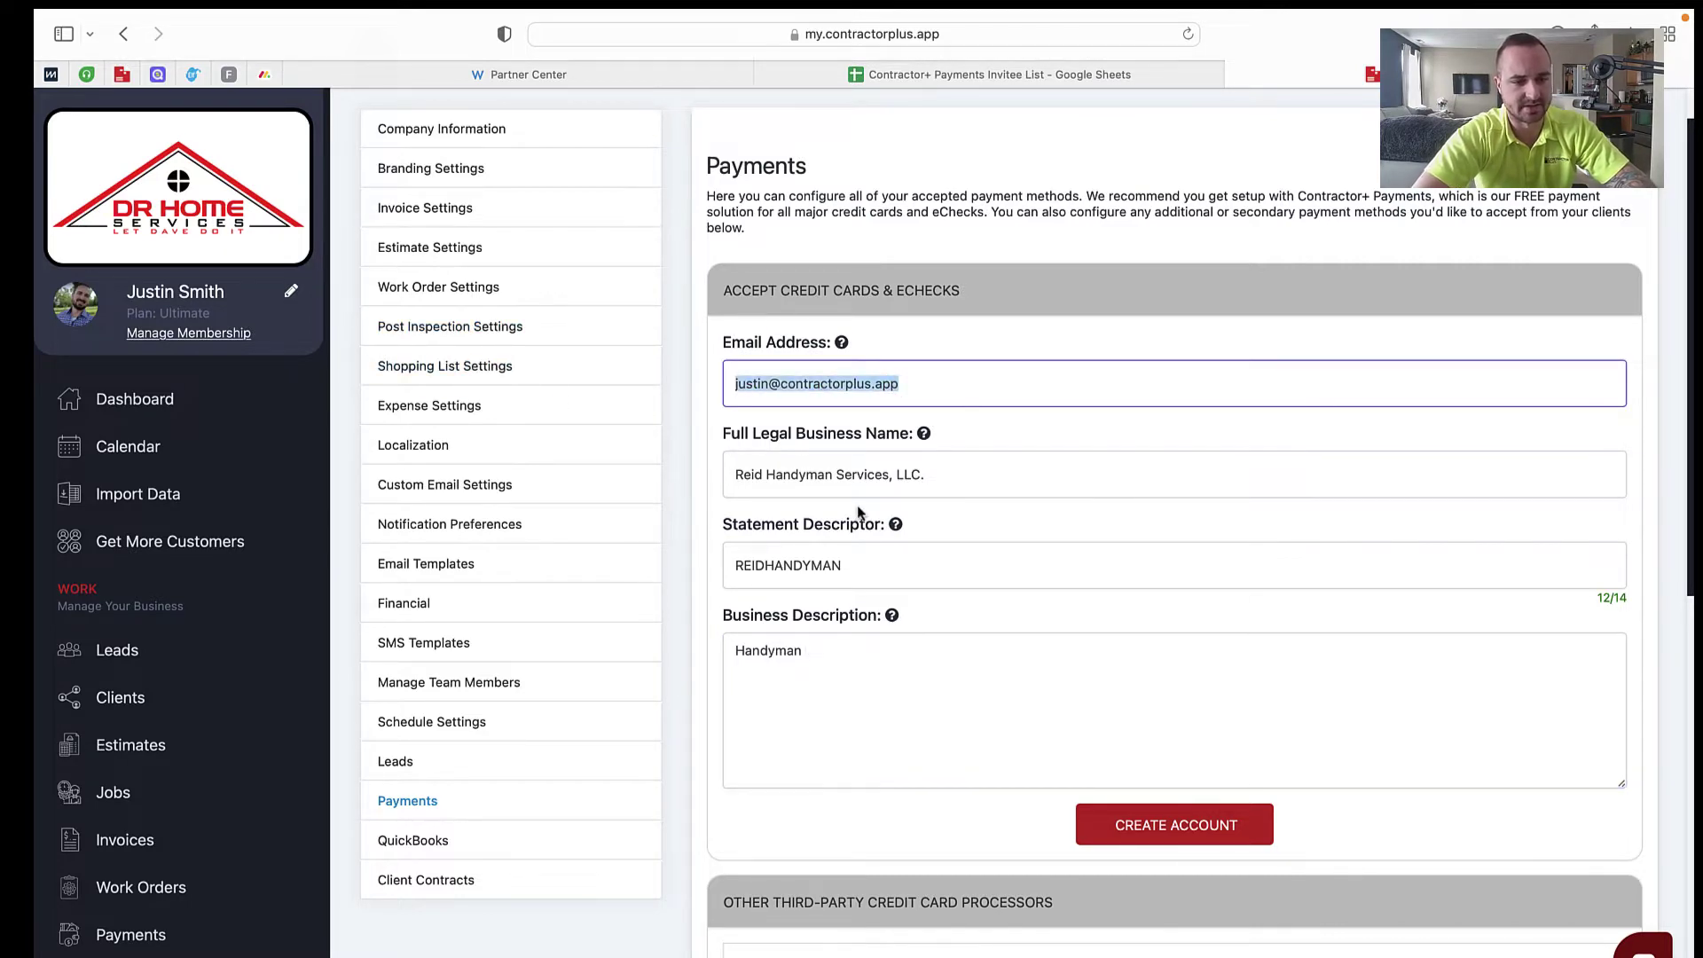
{"action": "scroll", "coordinate": [922, 474], "scroll_direction": "down", "scroll_amount": 1}
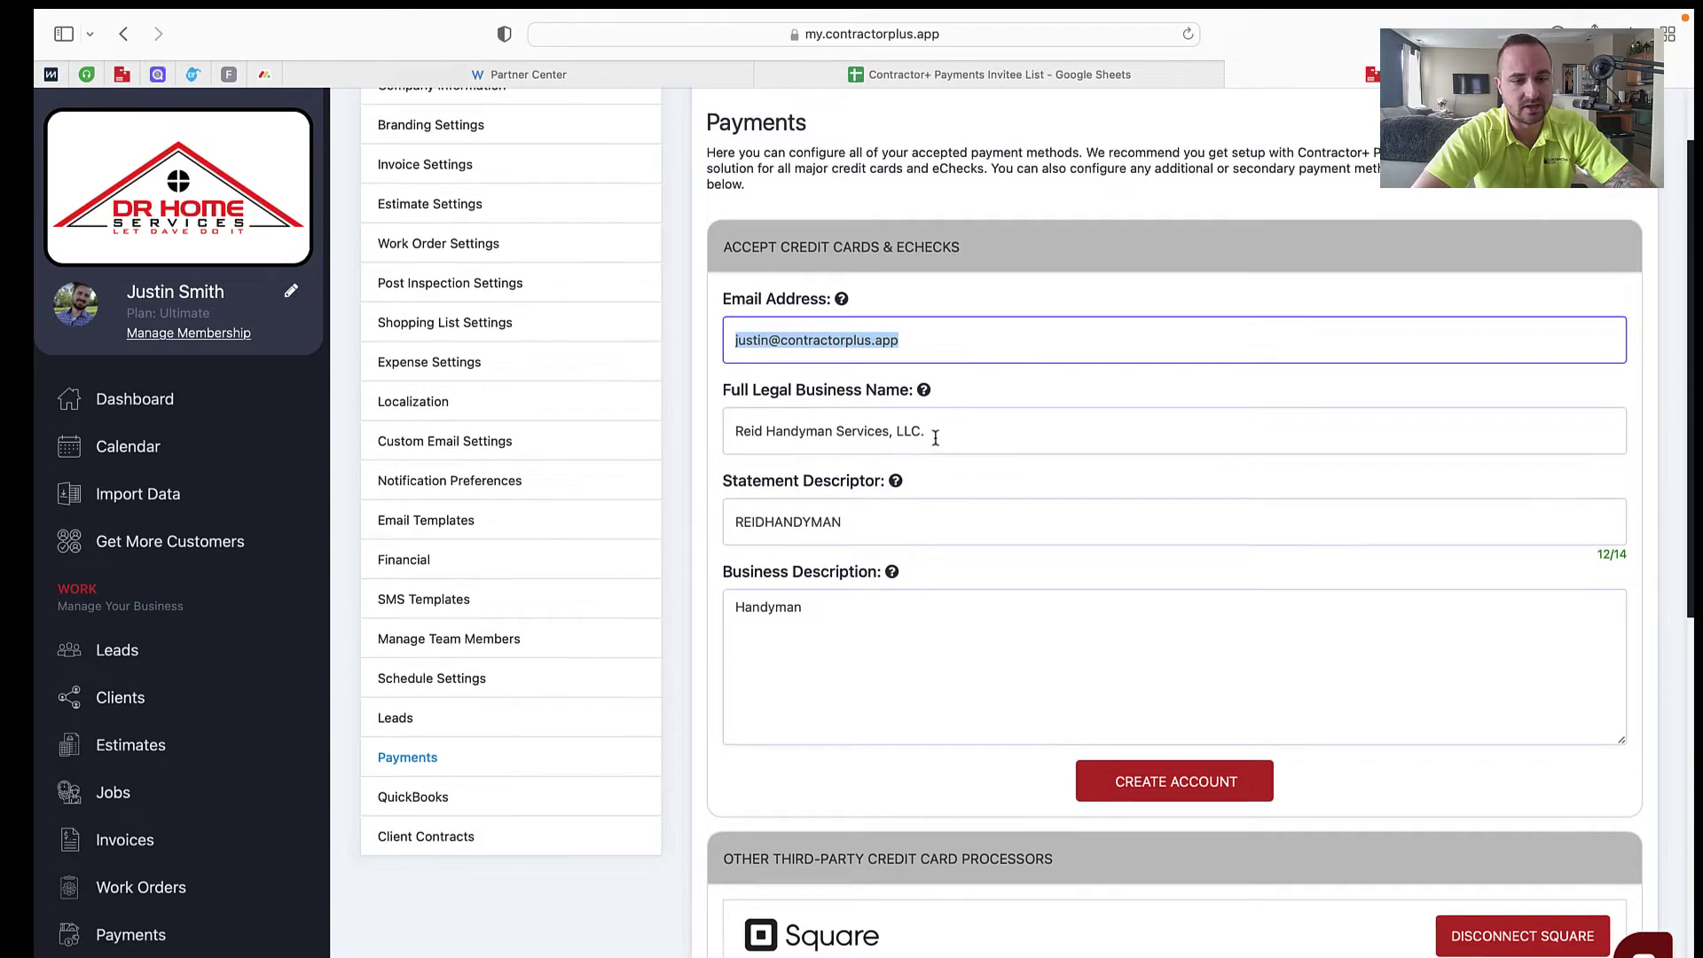
{"action": "triple_click", "coordinate": [931, 433]}
{"action": "left_click", "coordinate": [962, 444]}
{"action": "left_click_drag", "start_coordinate": [925, 432], "coordinate": [895, 432]}
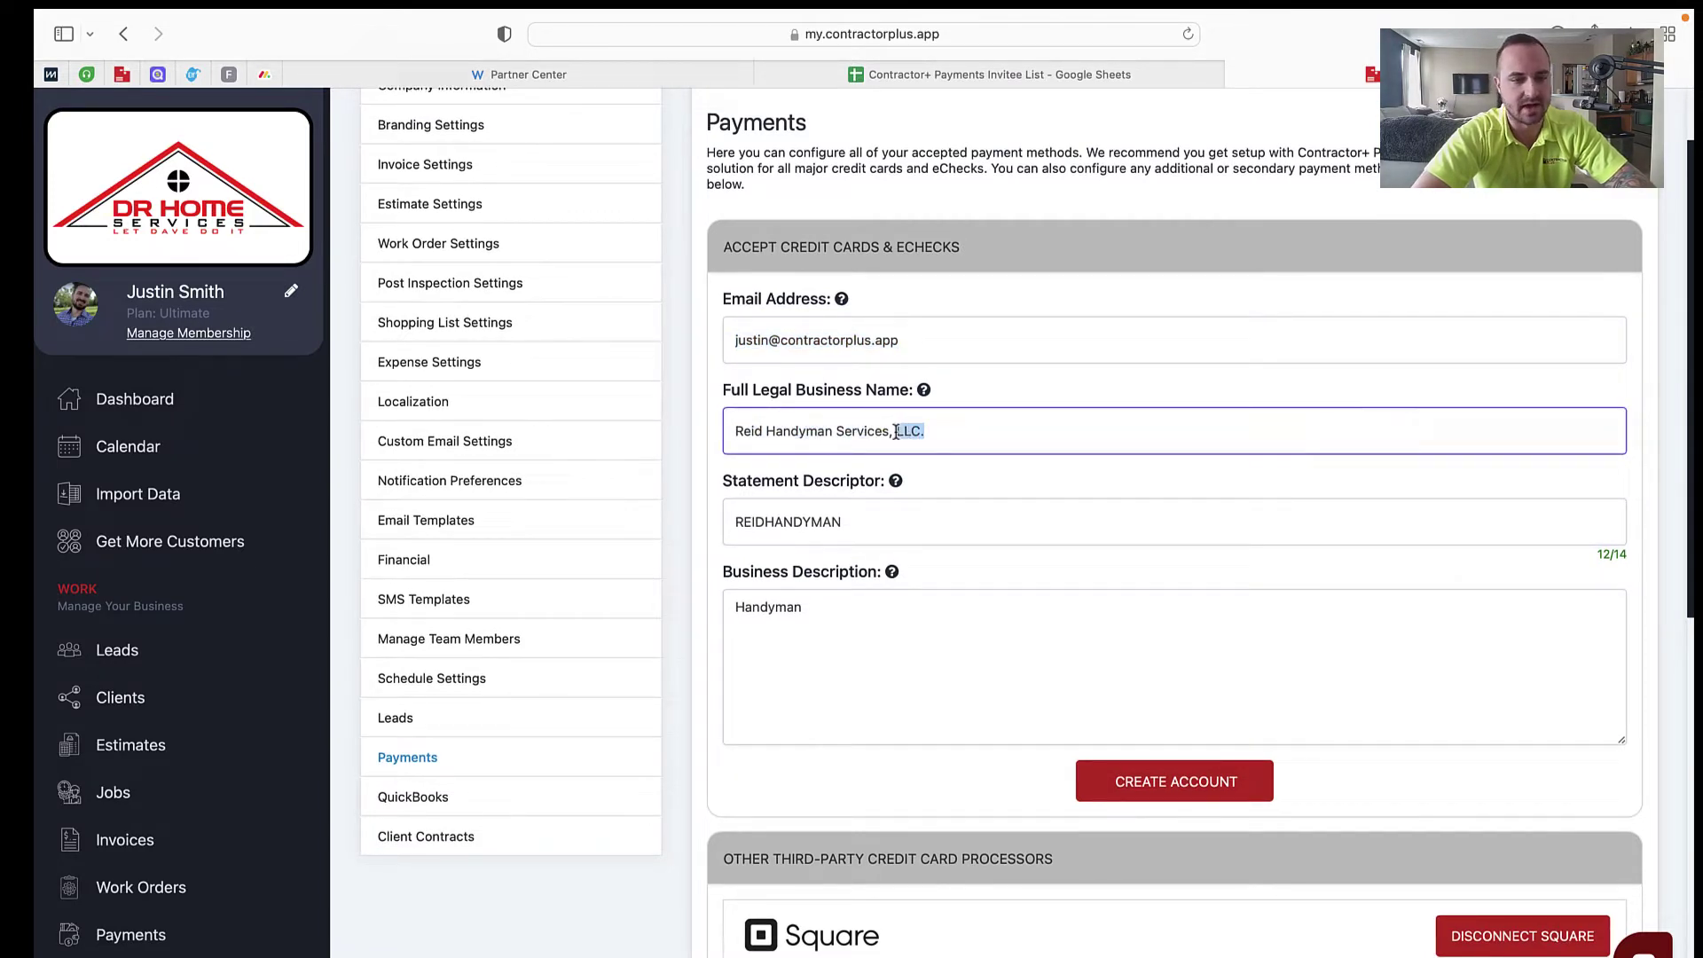
{"action": "left_click", "coordinate": [996, 434]}
{"action": "key", "text": "super+a"}
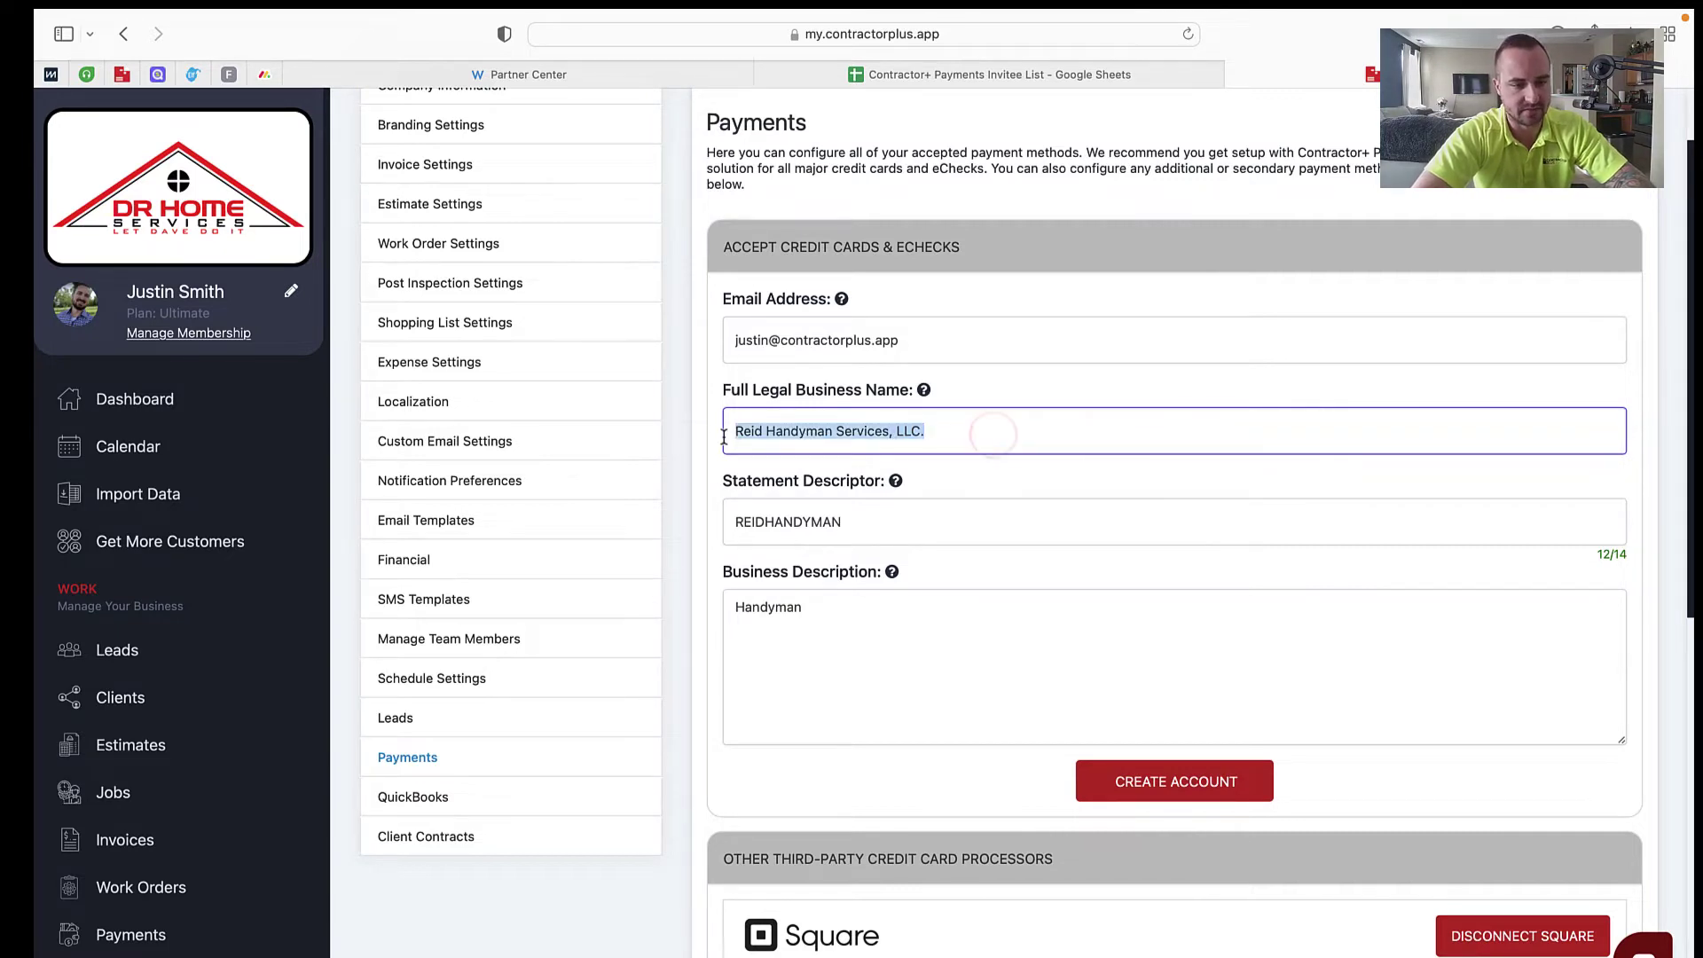
{"action": "left_click", "coordinate": [904, 527]}
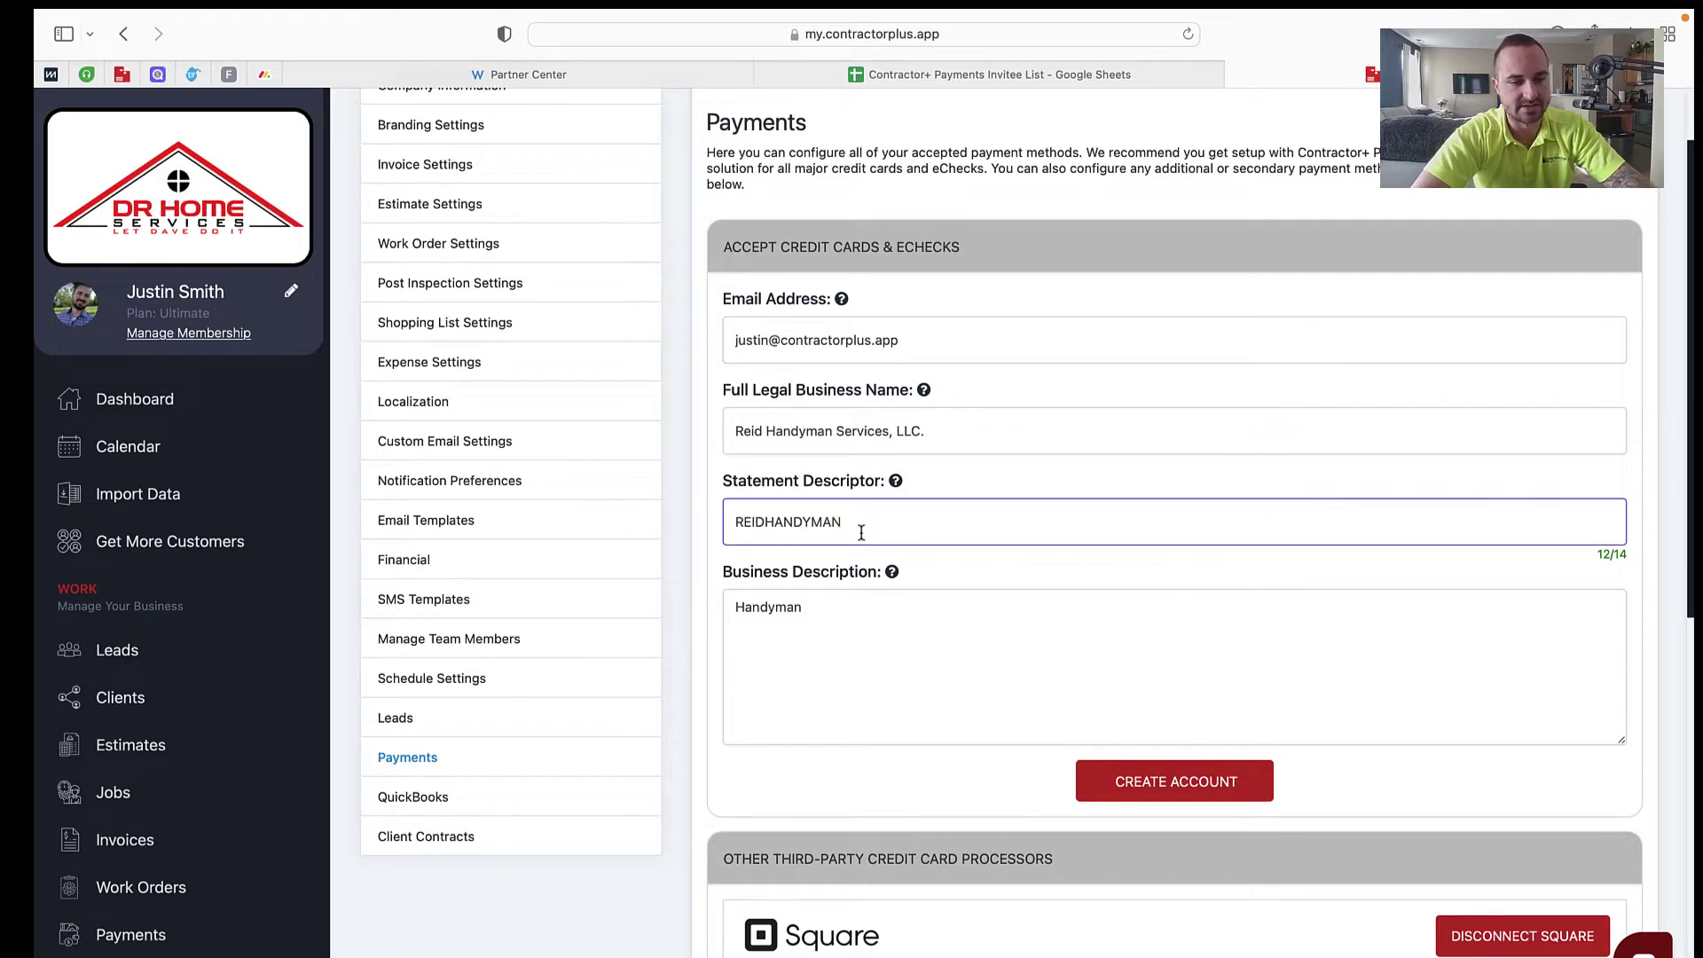
{"action": "left_click_drag", "start_coordinate": [861, 532], "coordinate": [732, 523]}
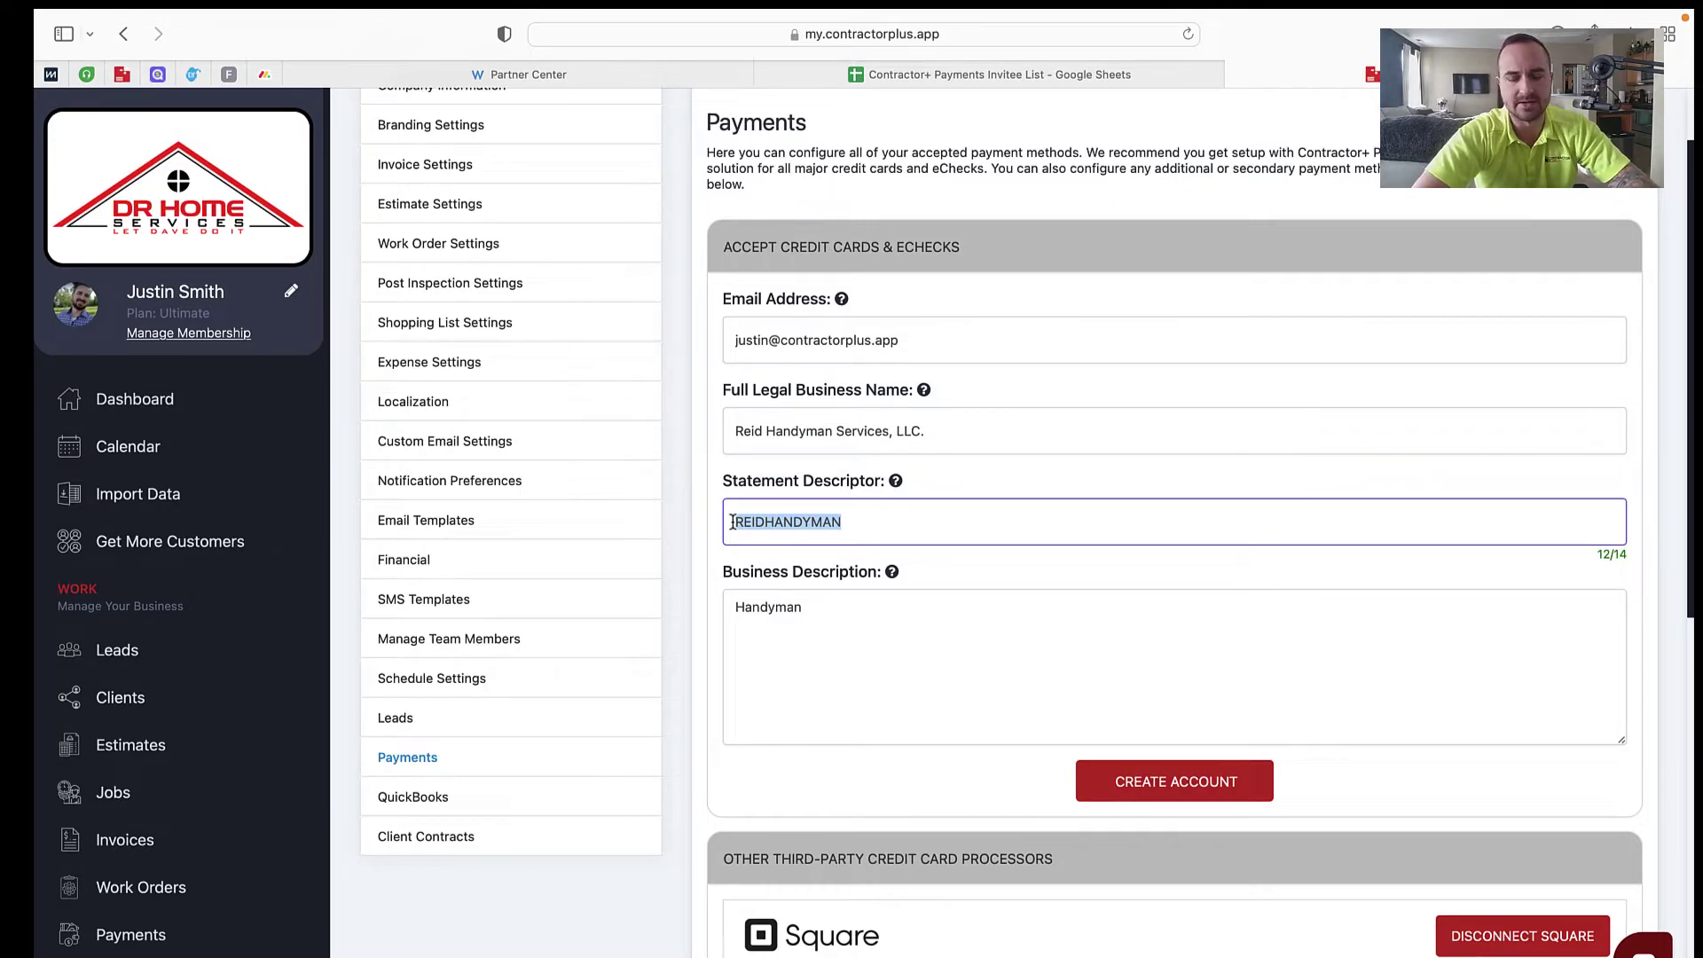
{"action": "left_click", "coordinate": [846, 532]}
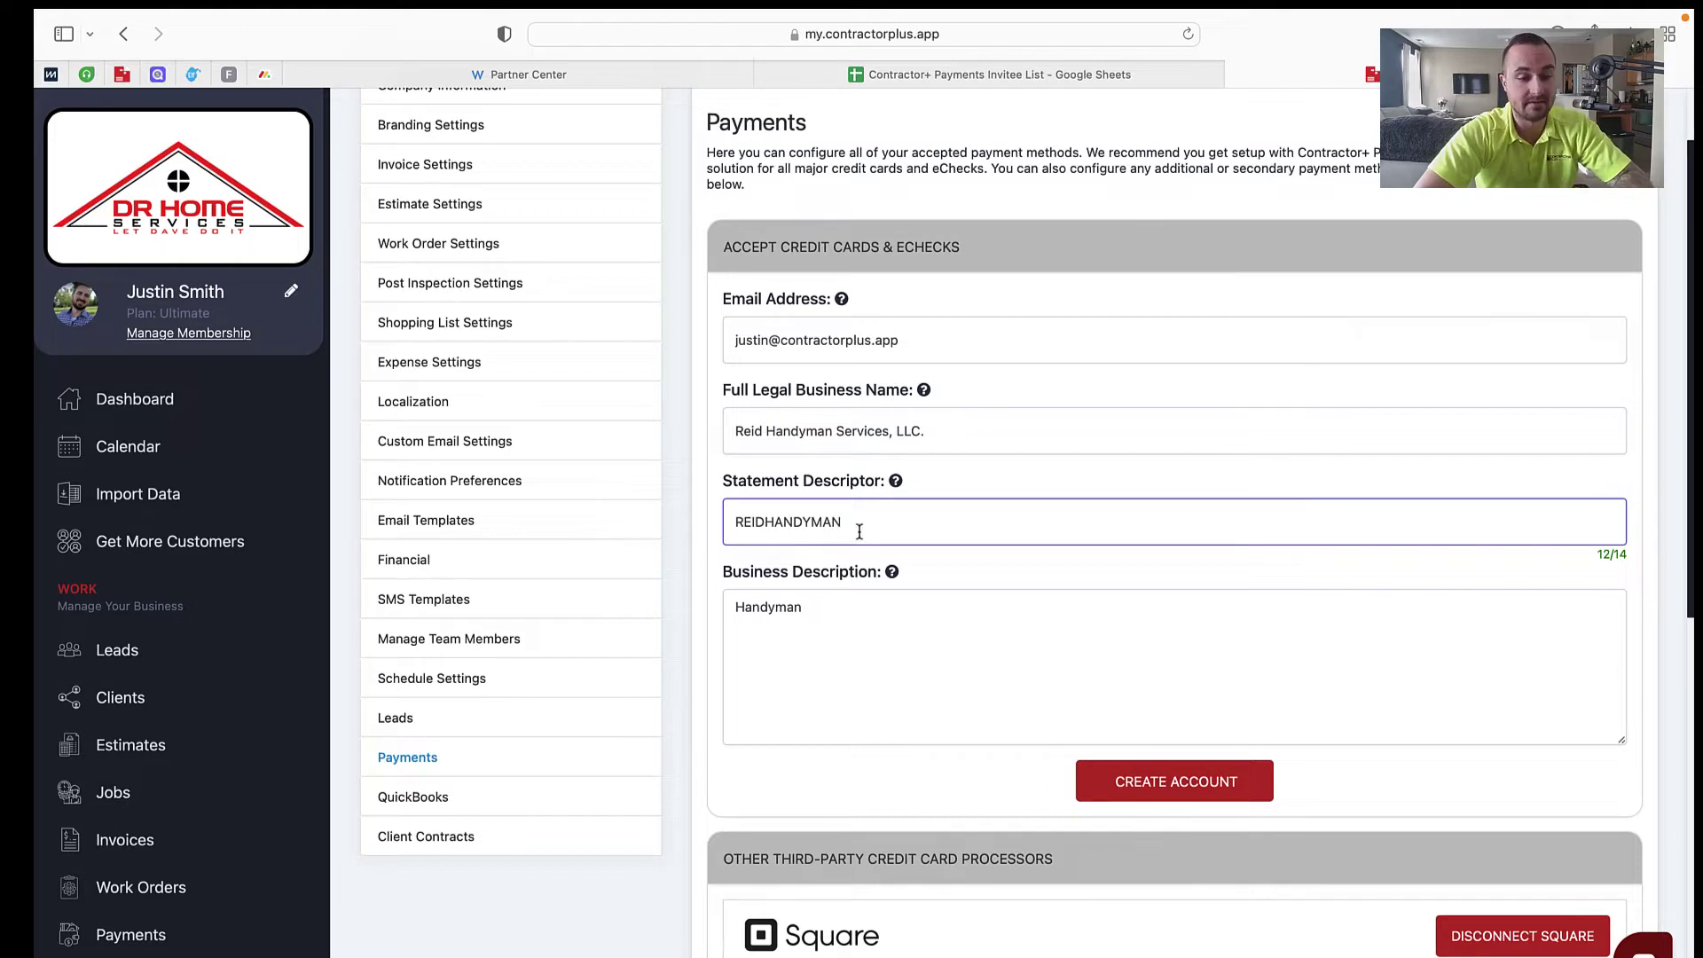
Step: Extend the description with kitchen and bathroom remodels, flooring, painting, drywall, then create the account
{"action": "left_click", "coordinate": [851, 531]}
{"action": "left_click", "coordinate": [857, 530]}
{"action": "left_click", "coordinate": [812, 621]}
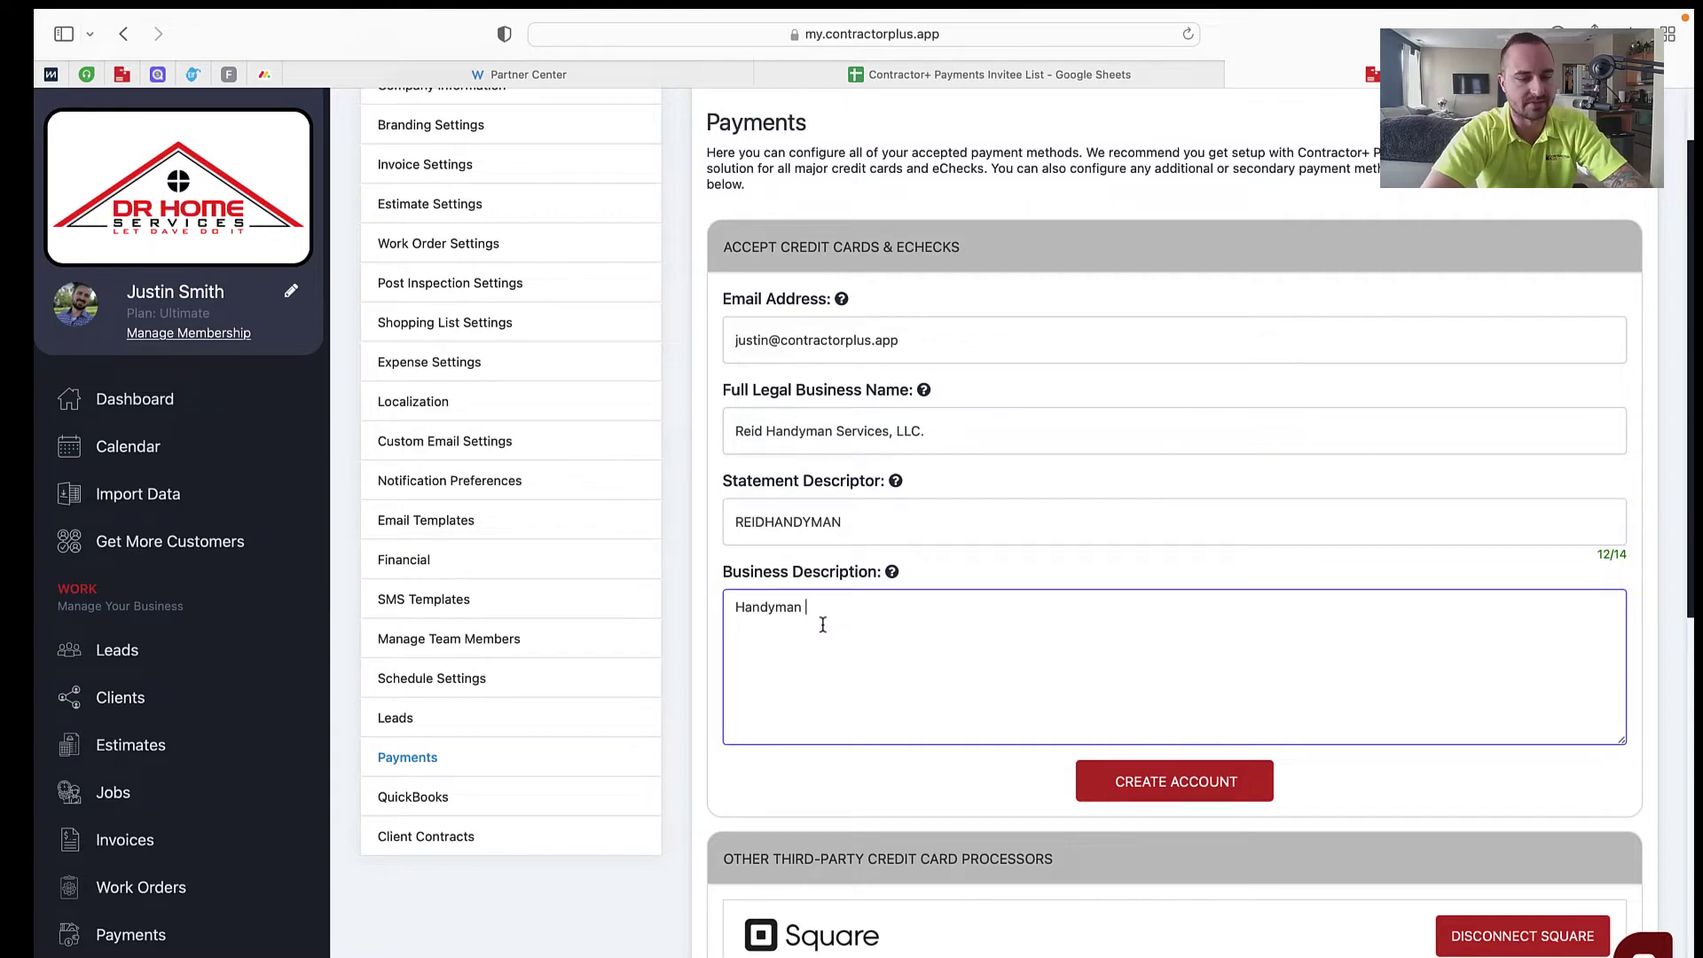
{"action": "type", "text": "service p"}
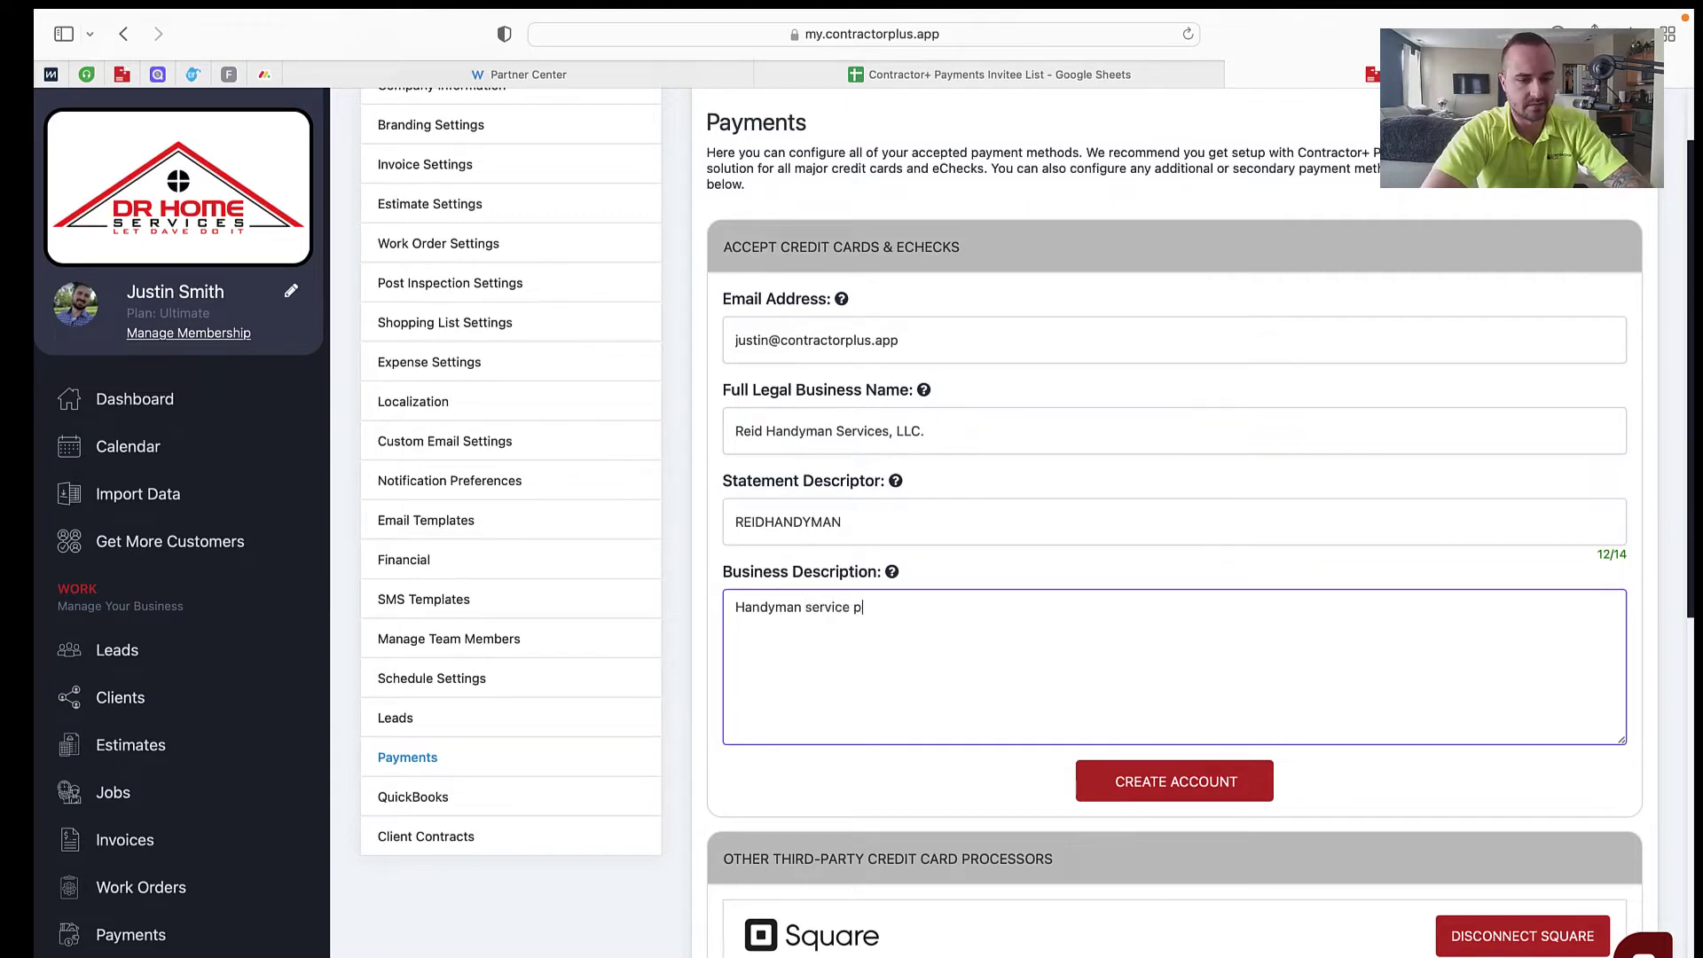
{"action": "type", "text": "roviding comp"}
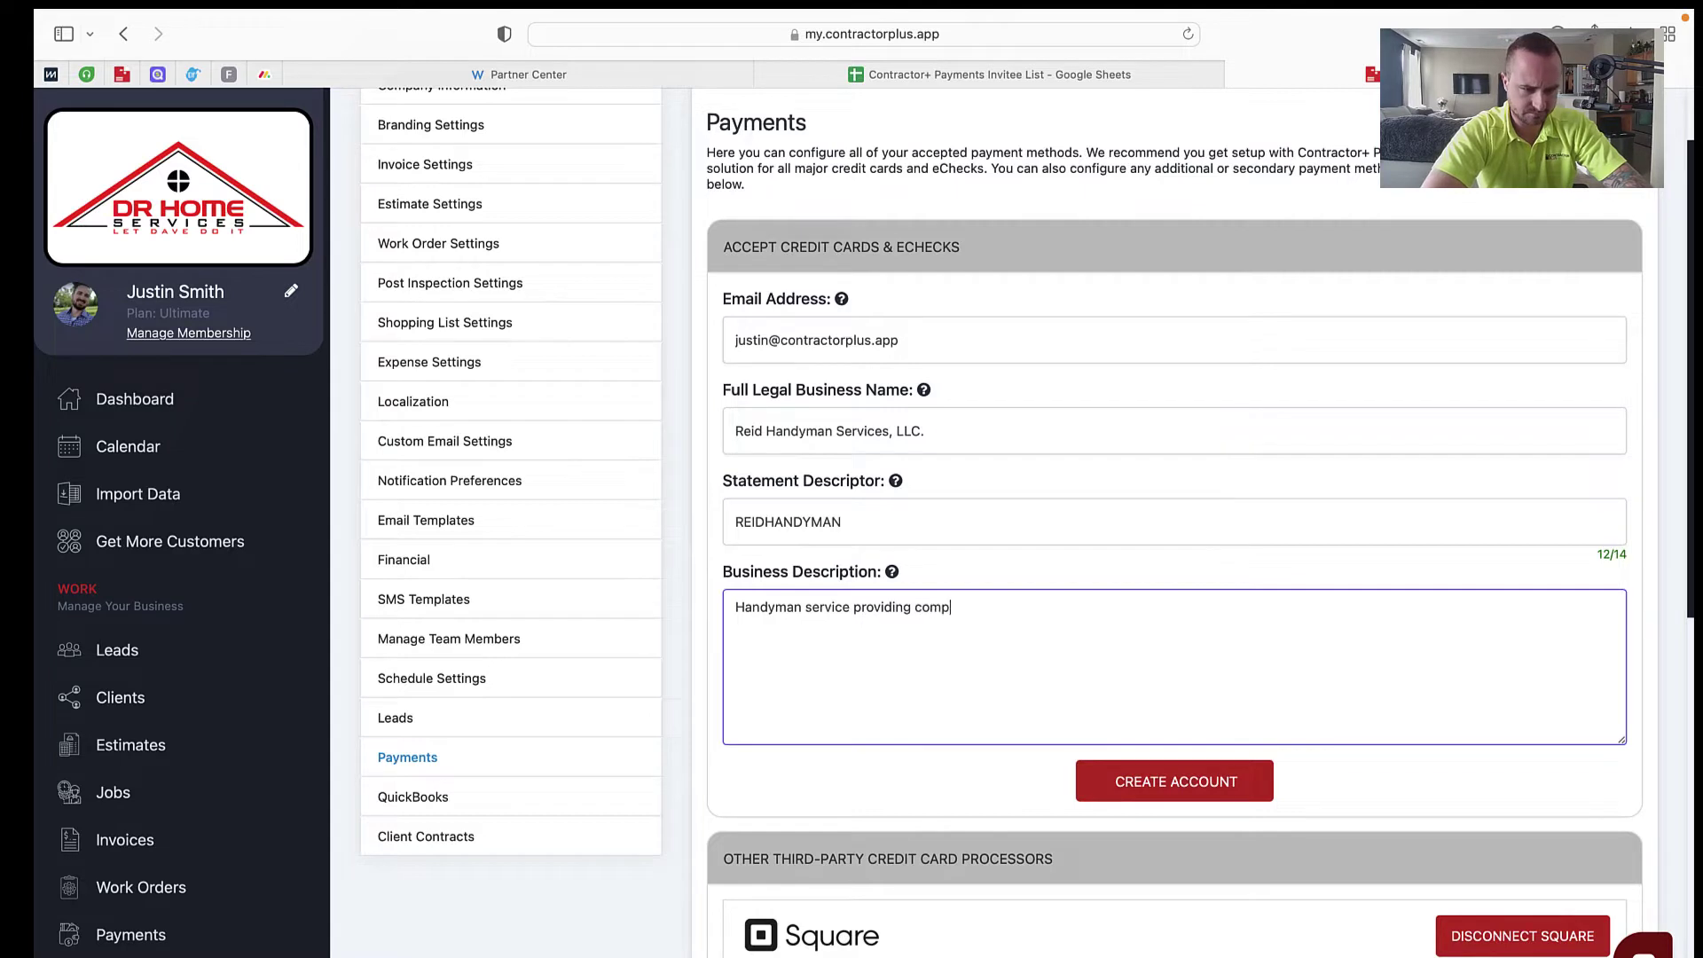
{"action": "type", "text": "lete kitchen and"}
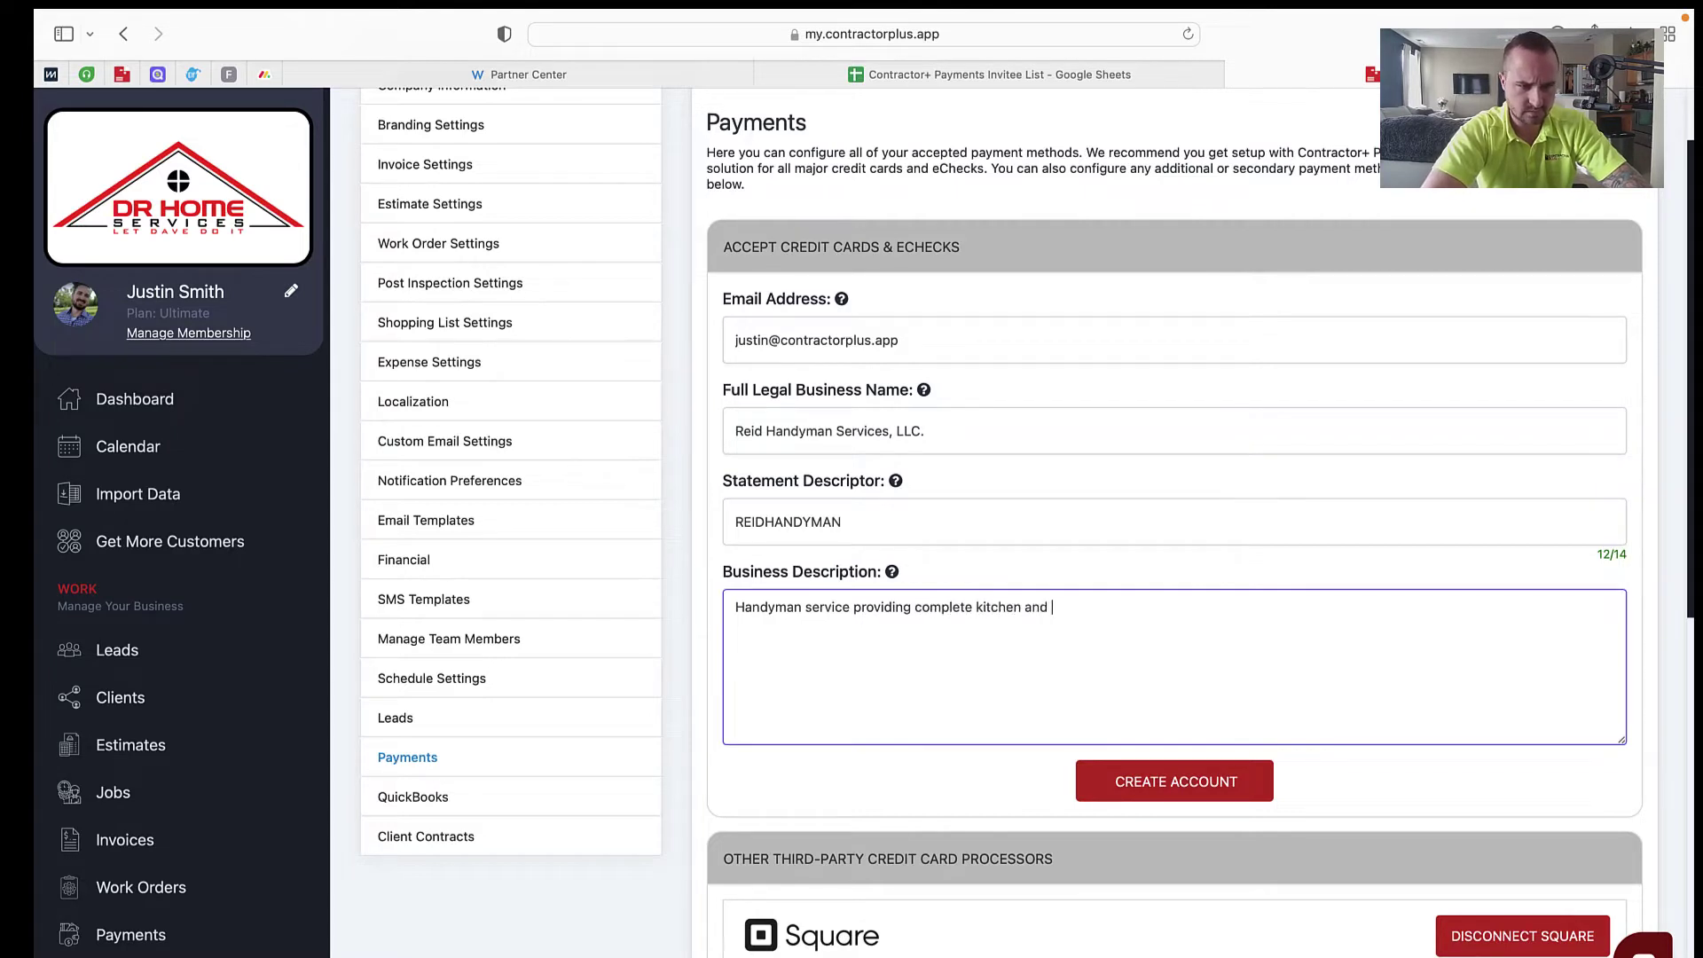
{"action": "type", "text": " bathroom remodels"}
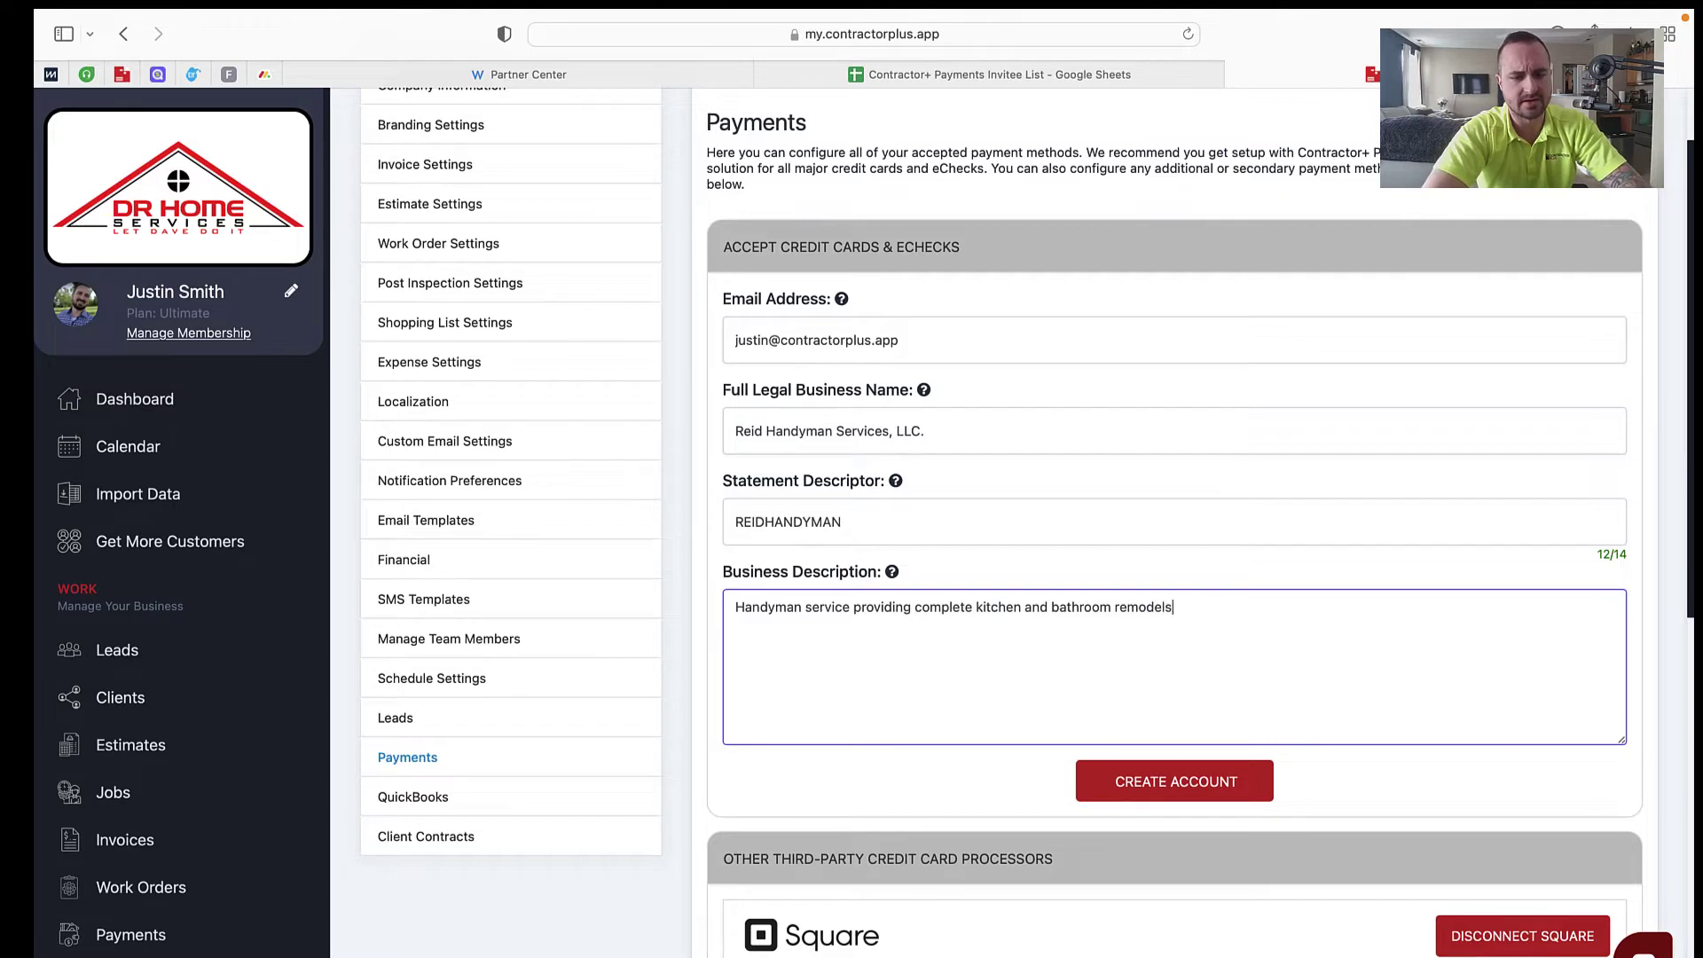
{"action": "type", "text": ", flooring, pa"}
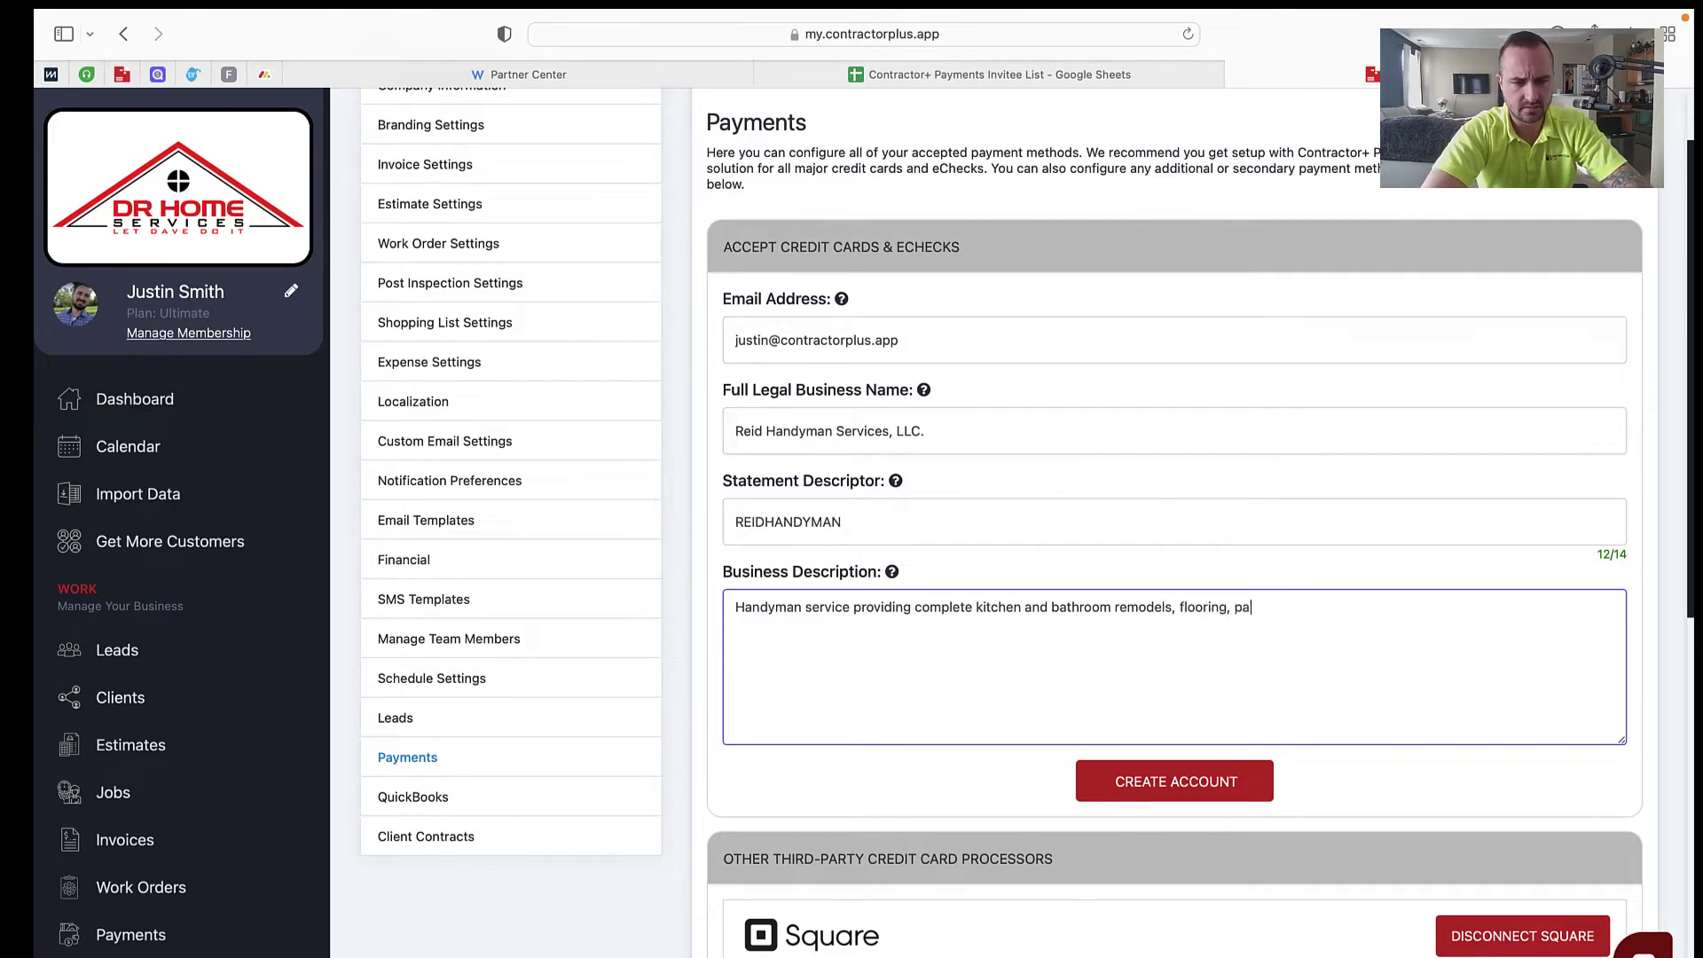
{"action": "type", "text": "inting, drywall and light electrical."}
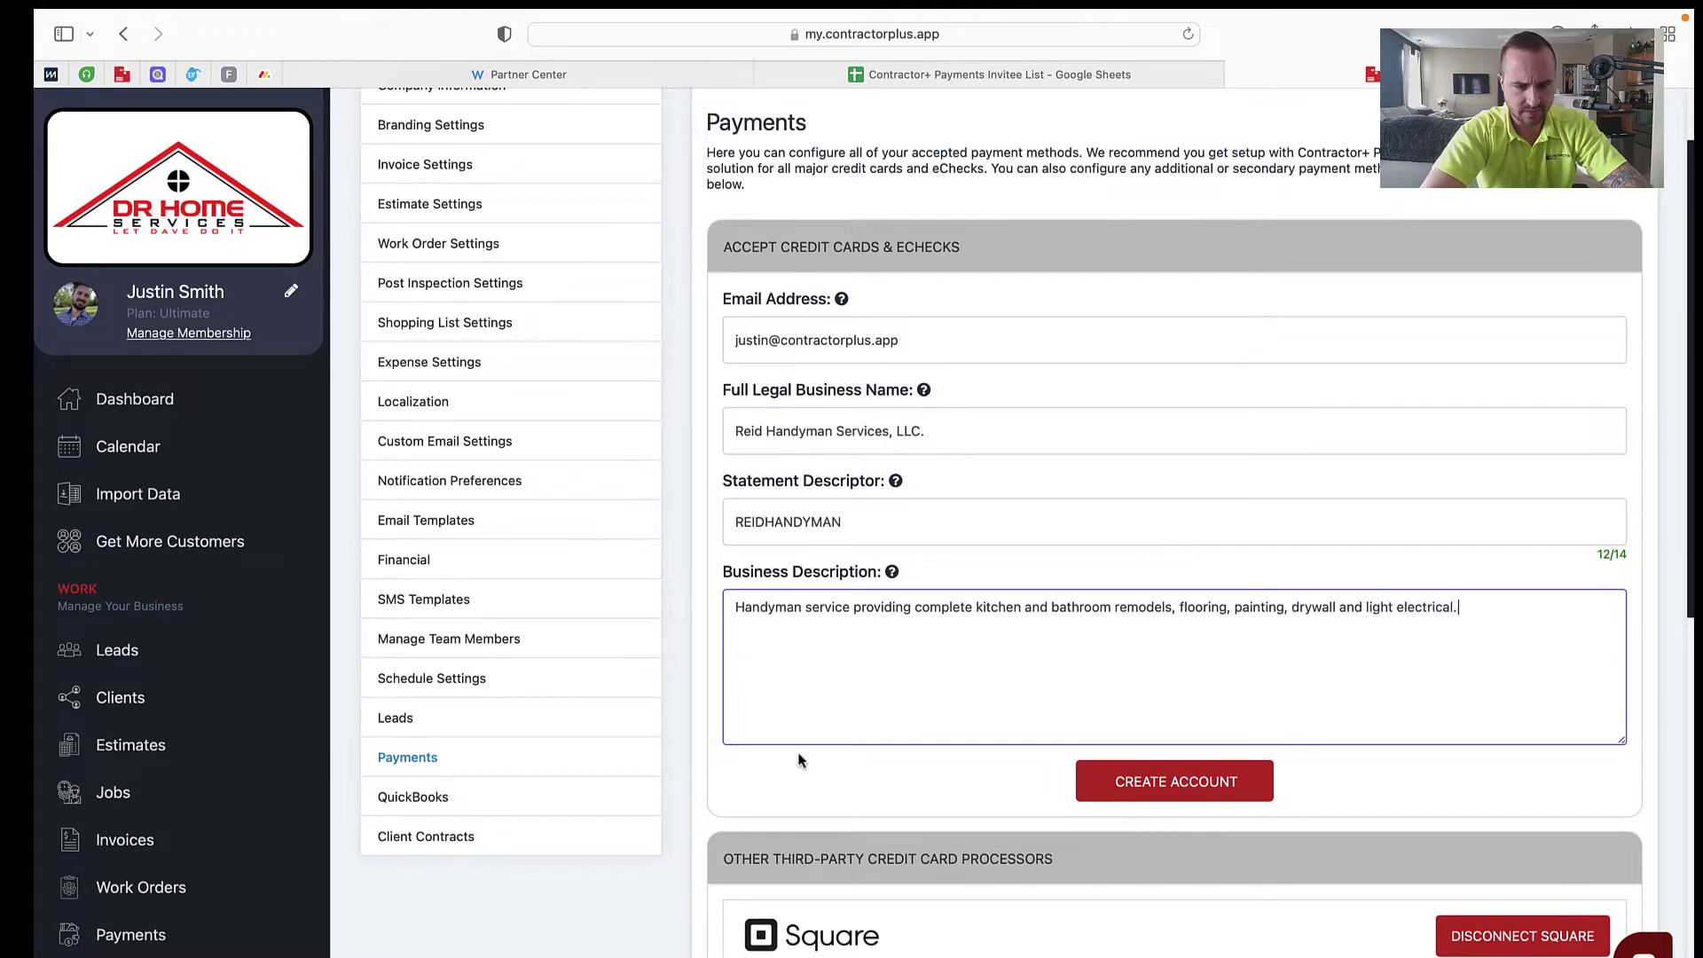
{"action": "left_click", "coordinate": [1212, 784]}
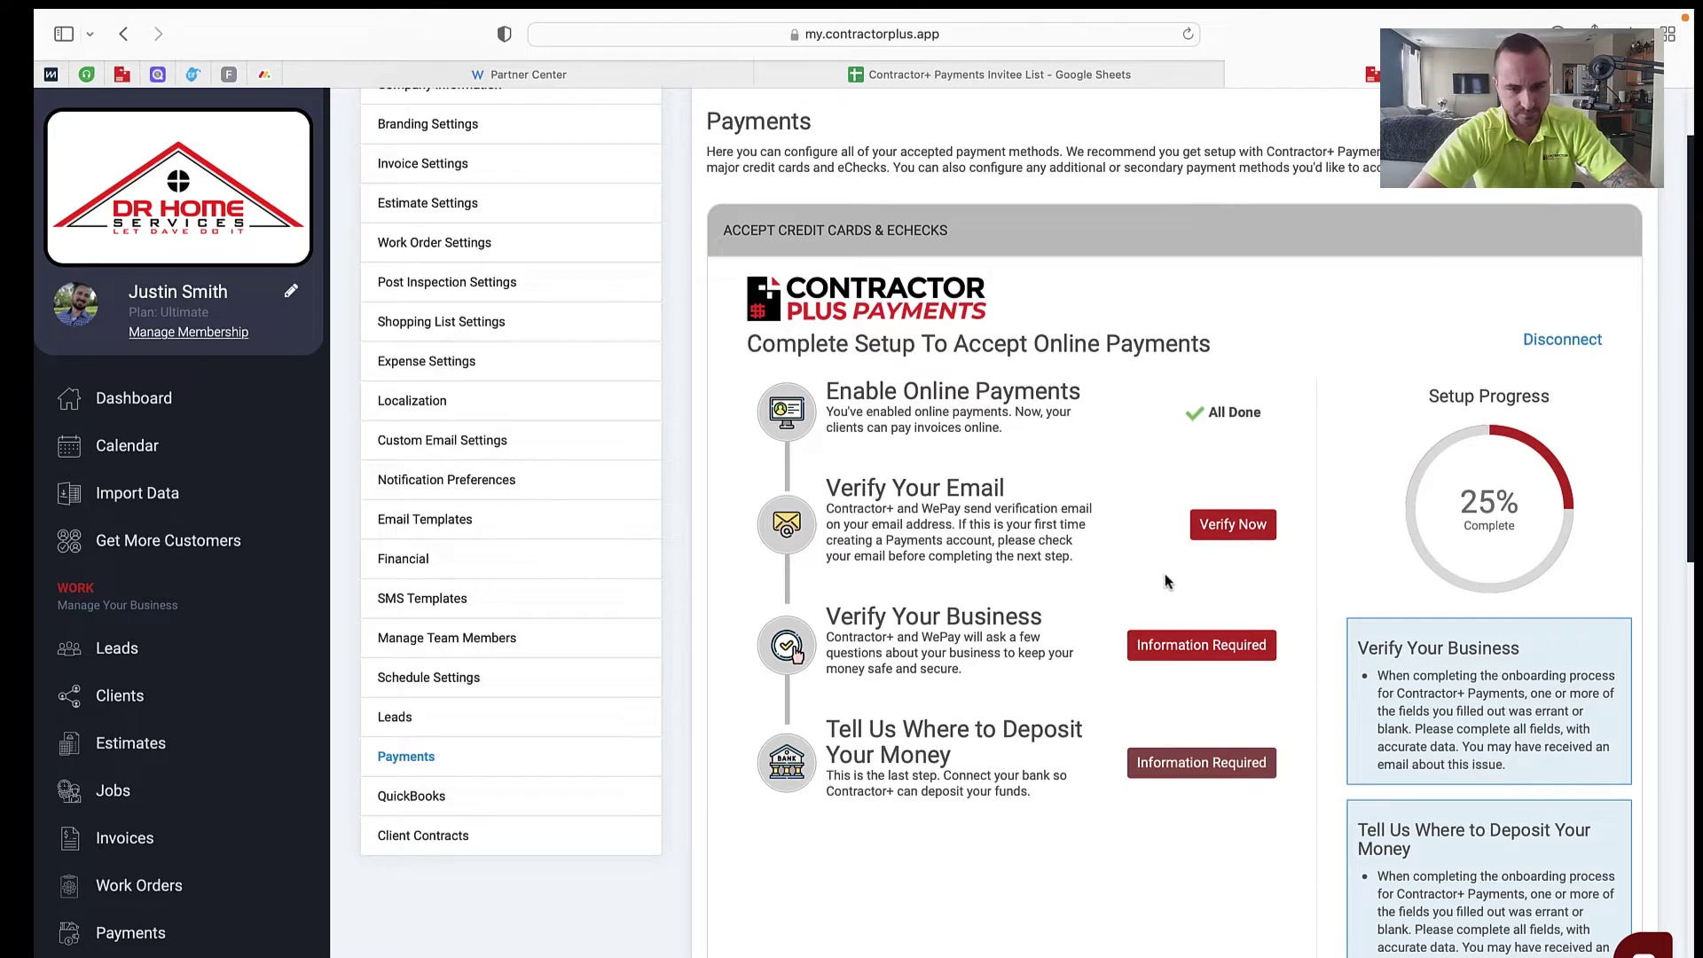
Step: Scroll the 25% setup checklist down to the Refresh button, then switch to the mail app
{"action": "scroll", "coordinate": [1158, 569], "scroll_direction": "down", "scroll_amount": 2}
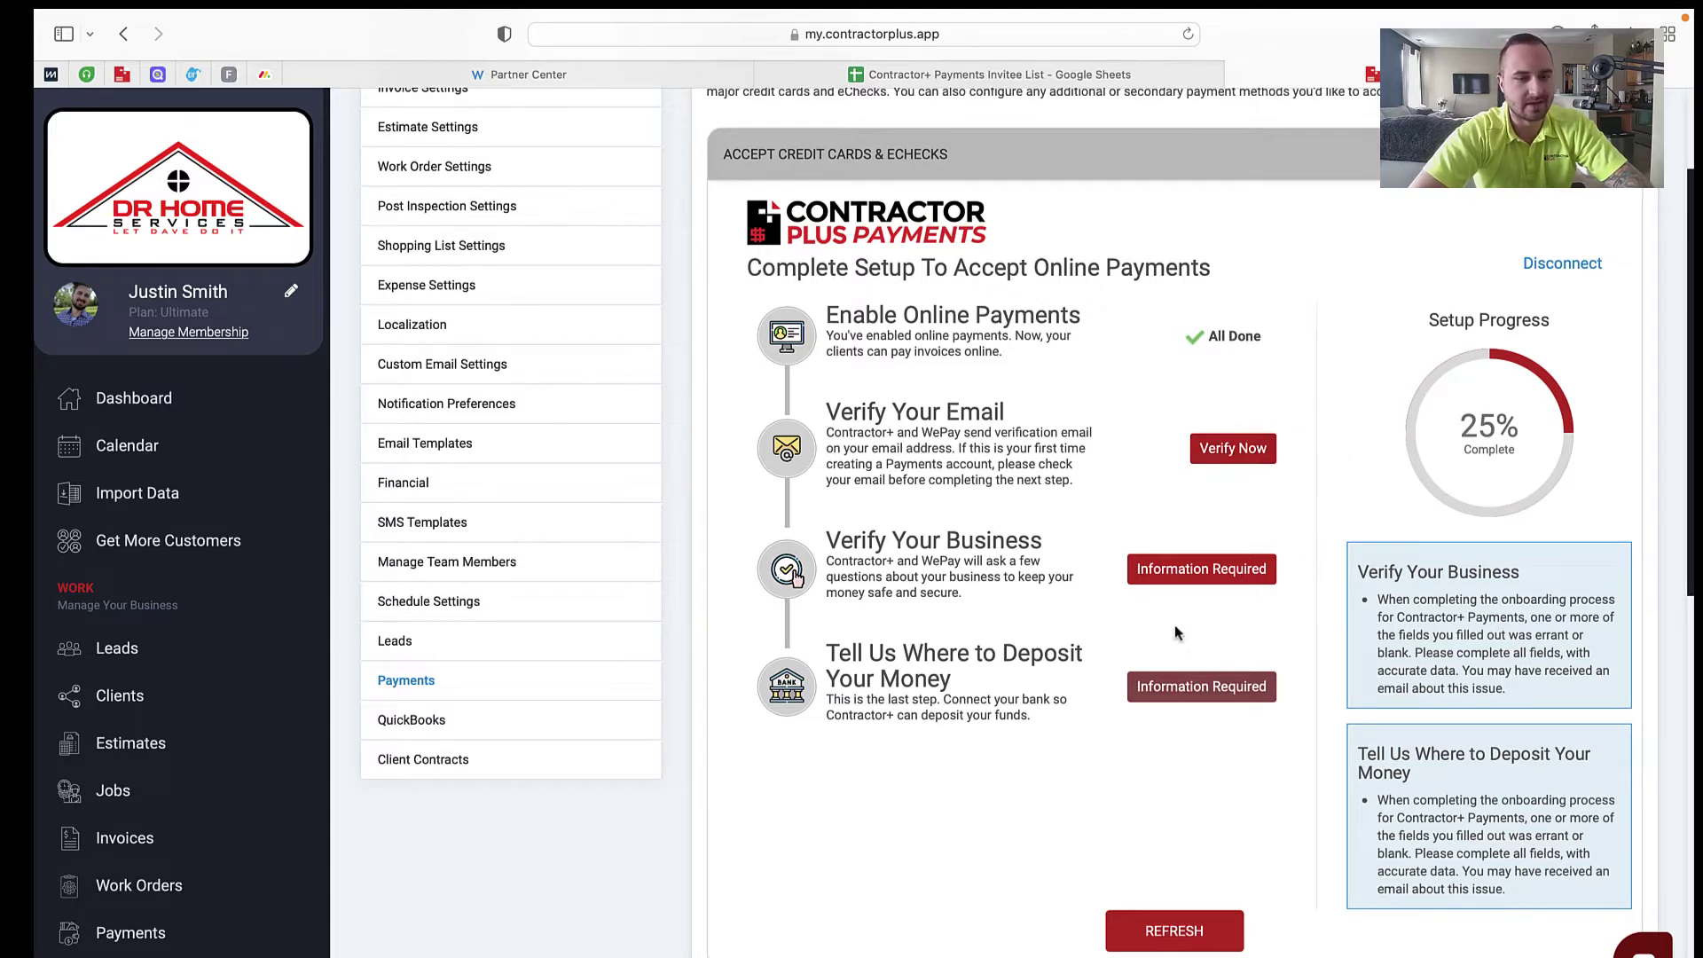
{"action": "mouse_move", "coordinate": [997, 926]}
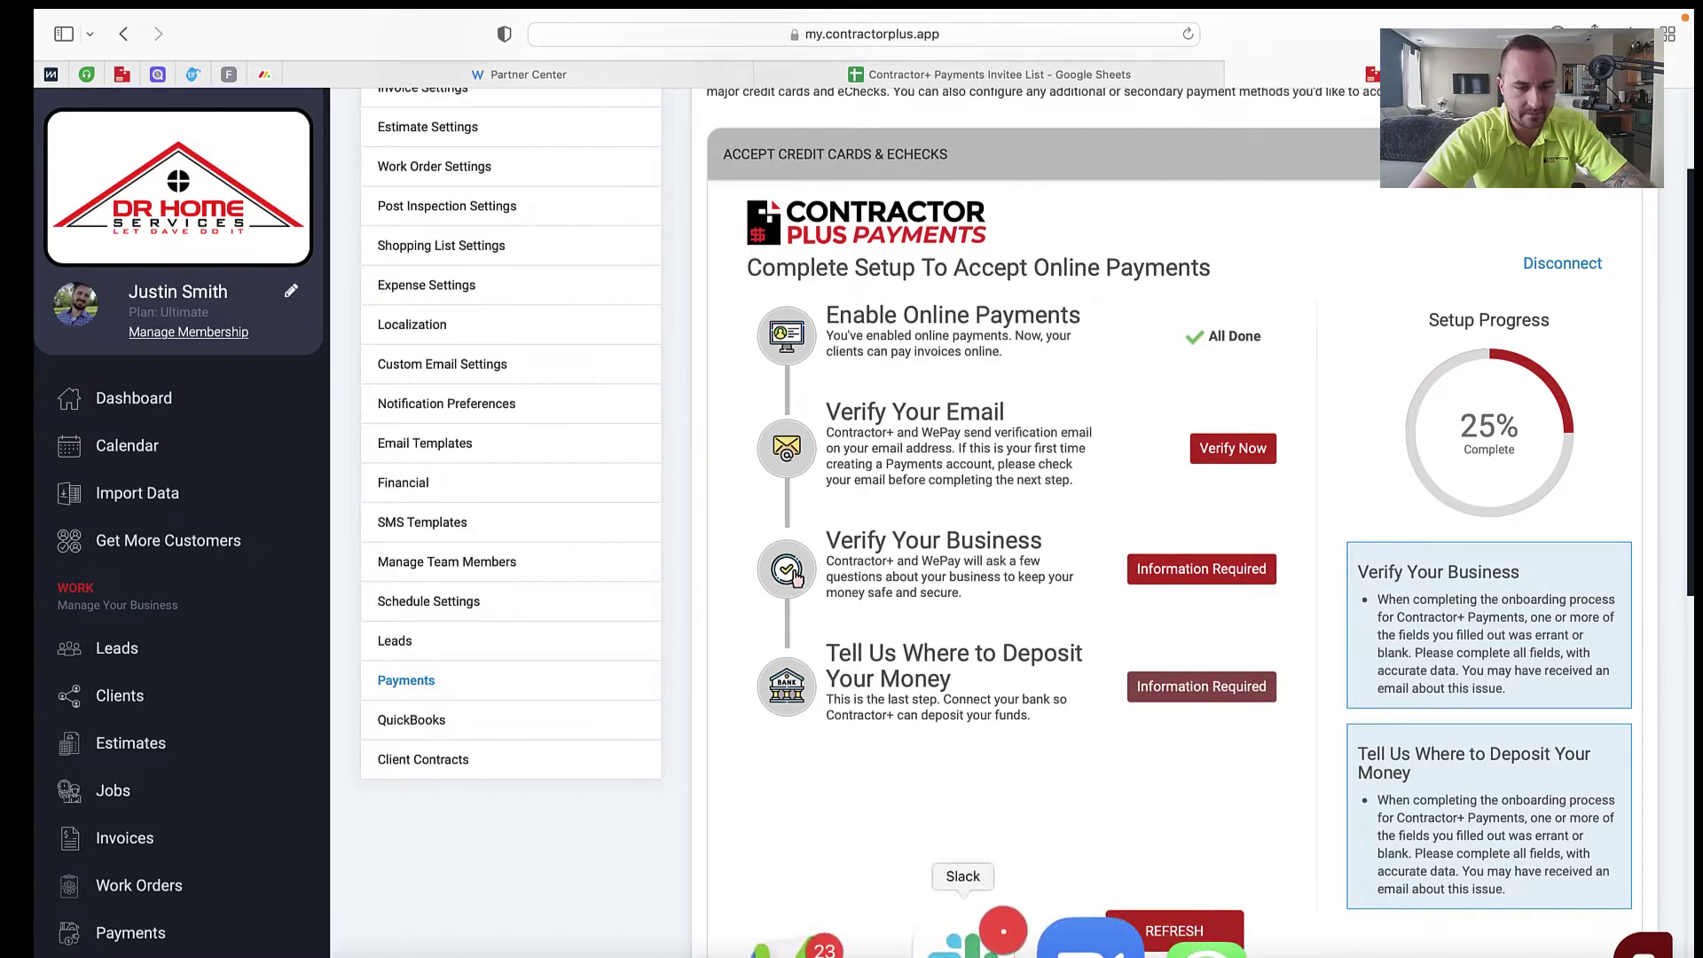
{"action": "left_click", "coordinate": [941, 936]}
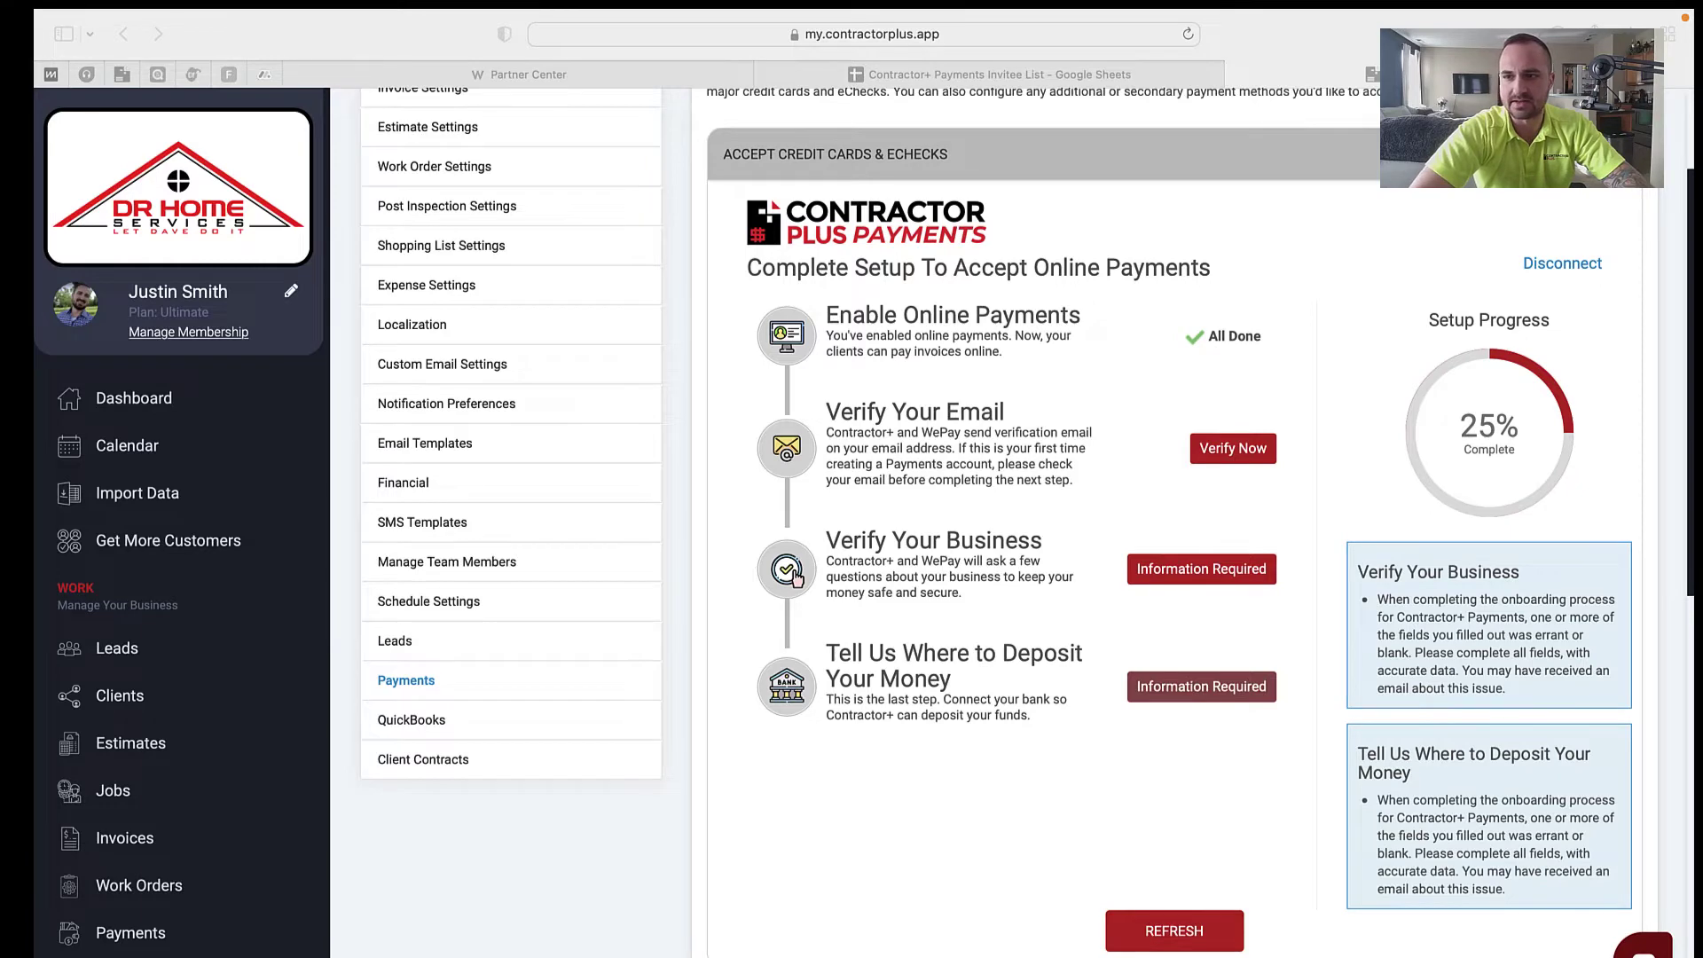
Step: Begin WePay business verification, set the account password, accept the terms and grant Contractor+ access
{"action": "left_click", "coordinate": [796, 577]}
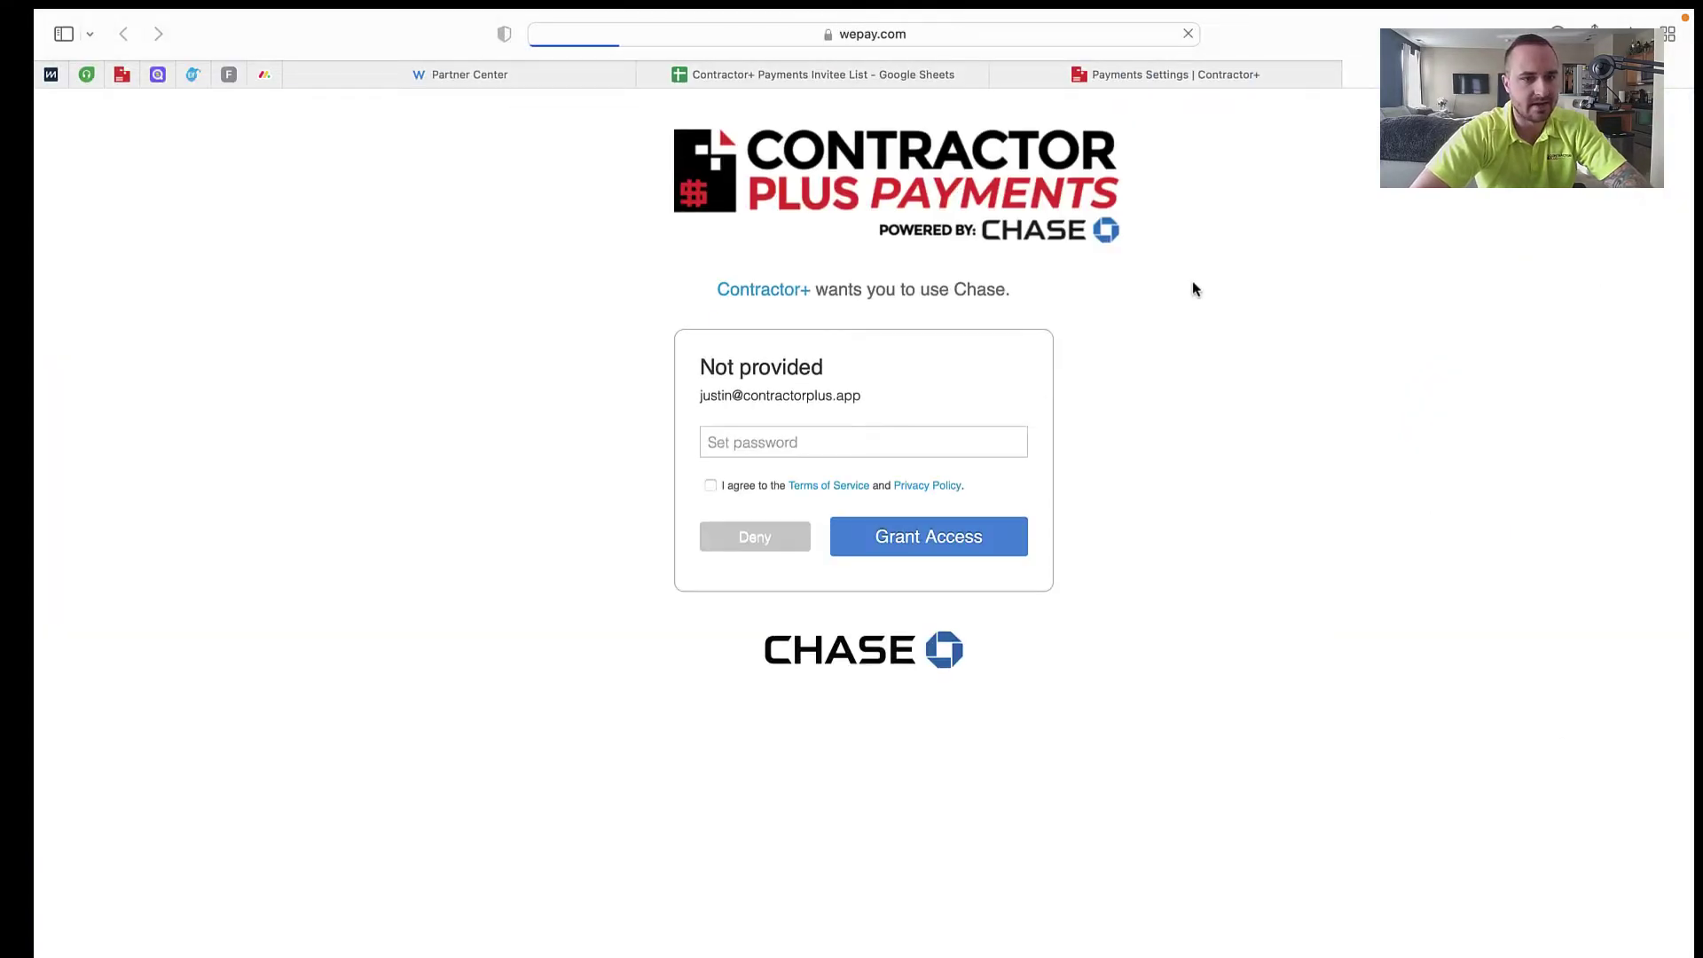
{"action": "left_click", "coordinate": [865, 441]}
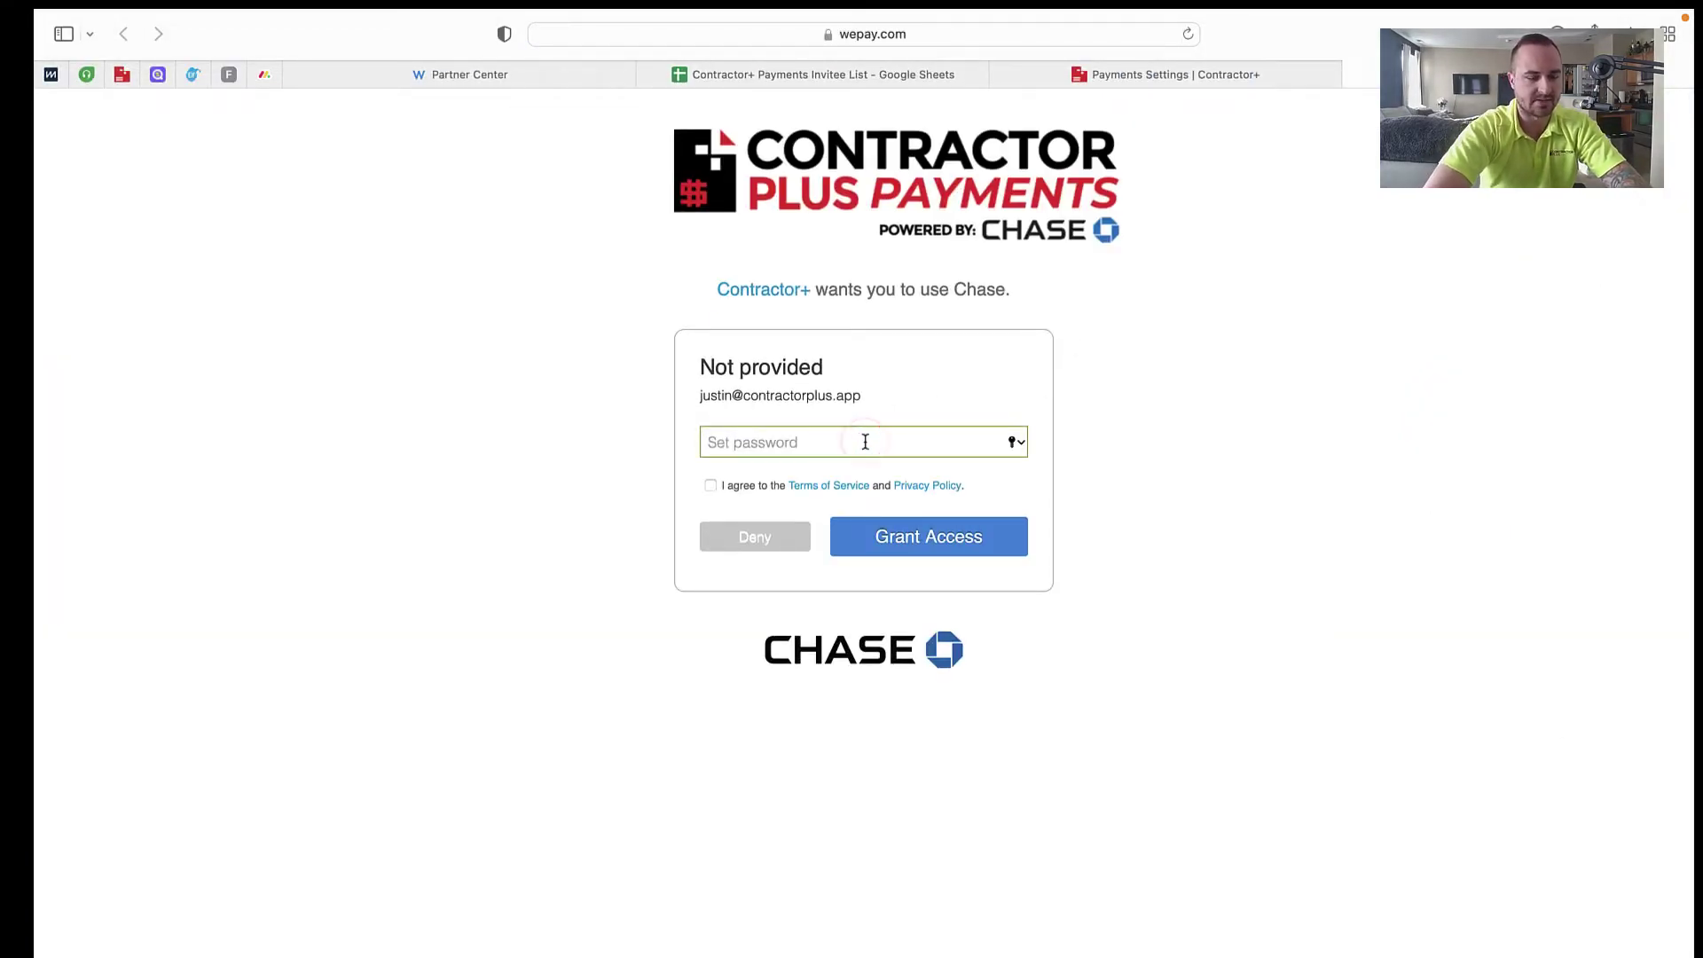
{"action": "type", "text": "•••••••••••"}
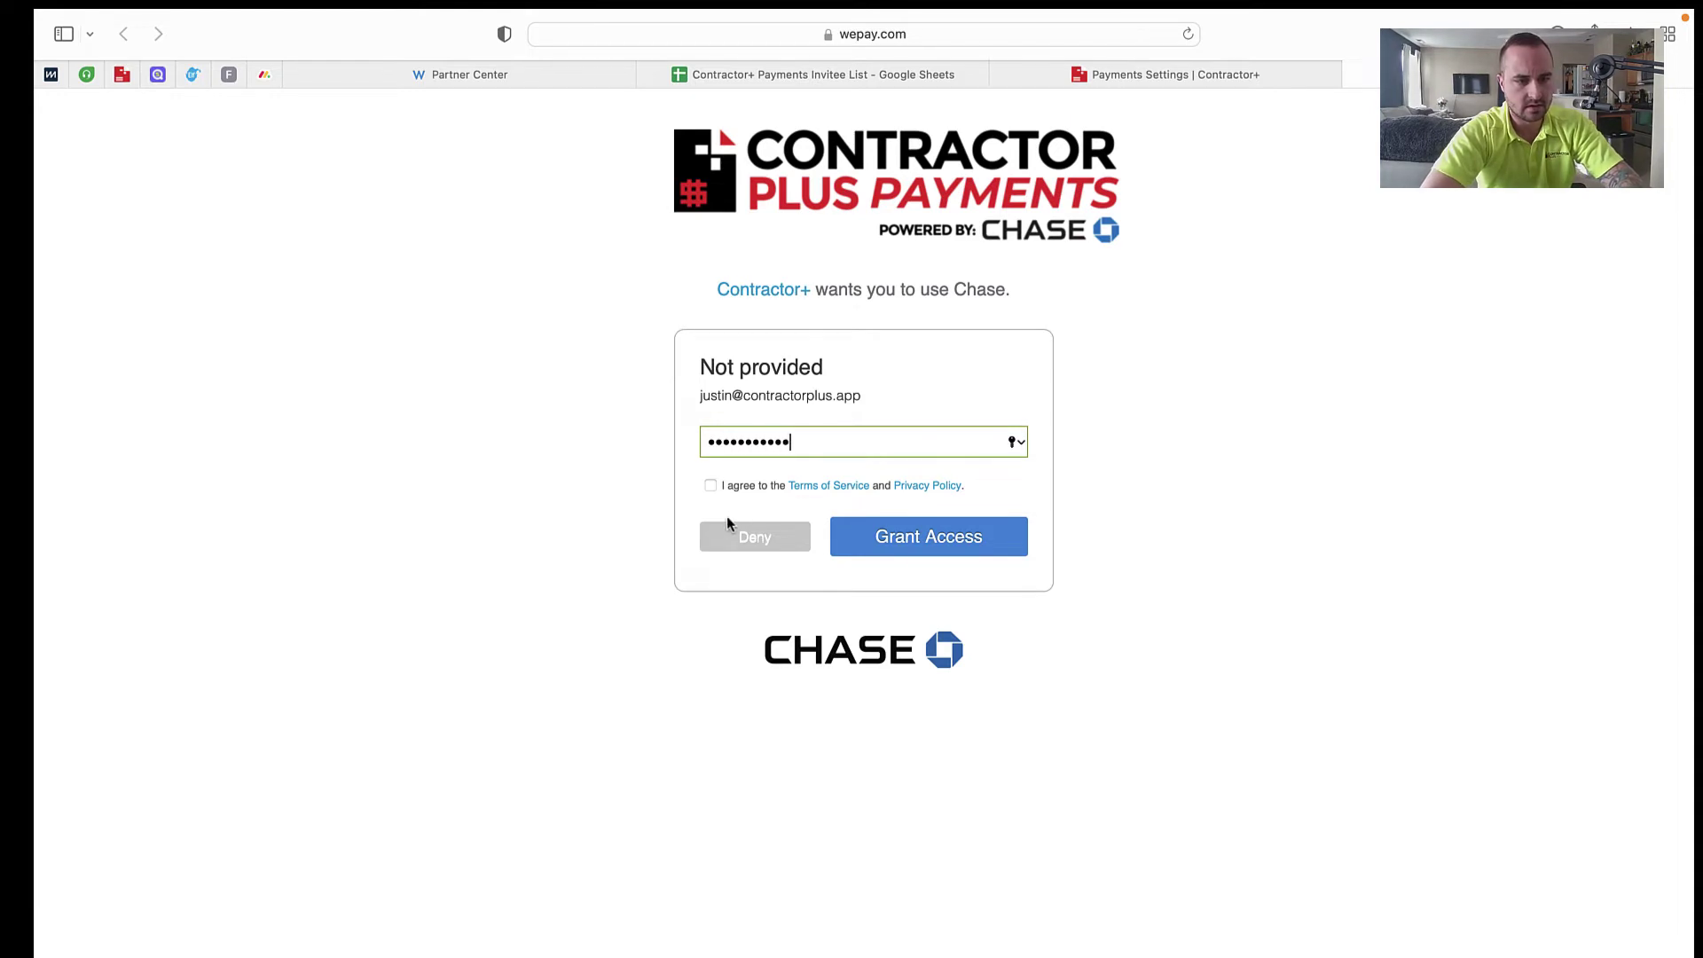
{"action": "left_click", "coordinate": [711, 485]}
{"action": "left_click", "coordinate": [882, 538]}
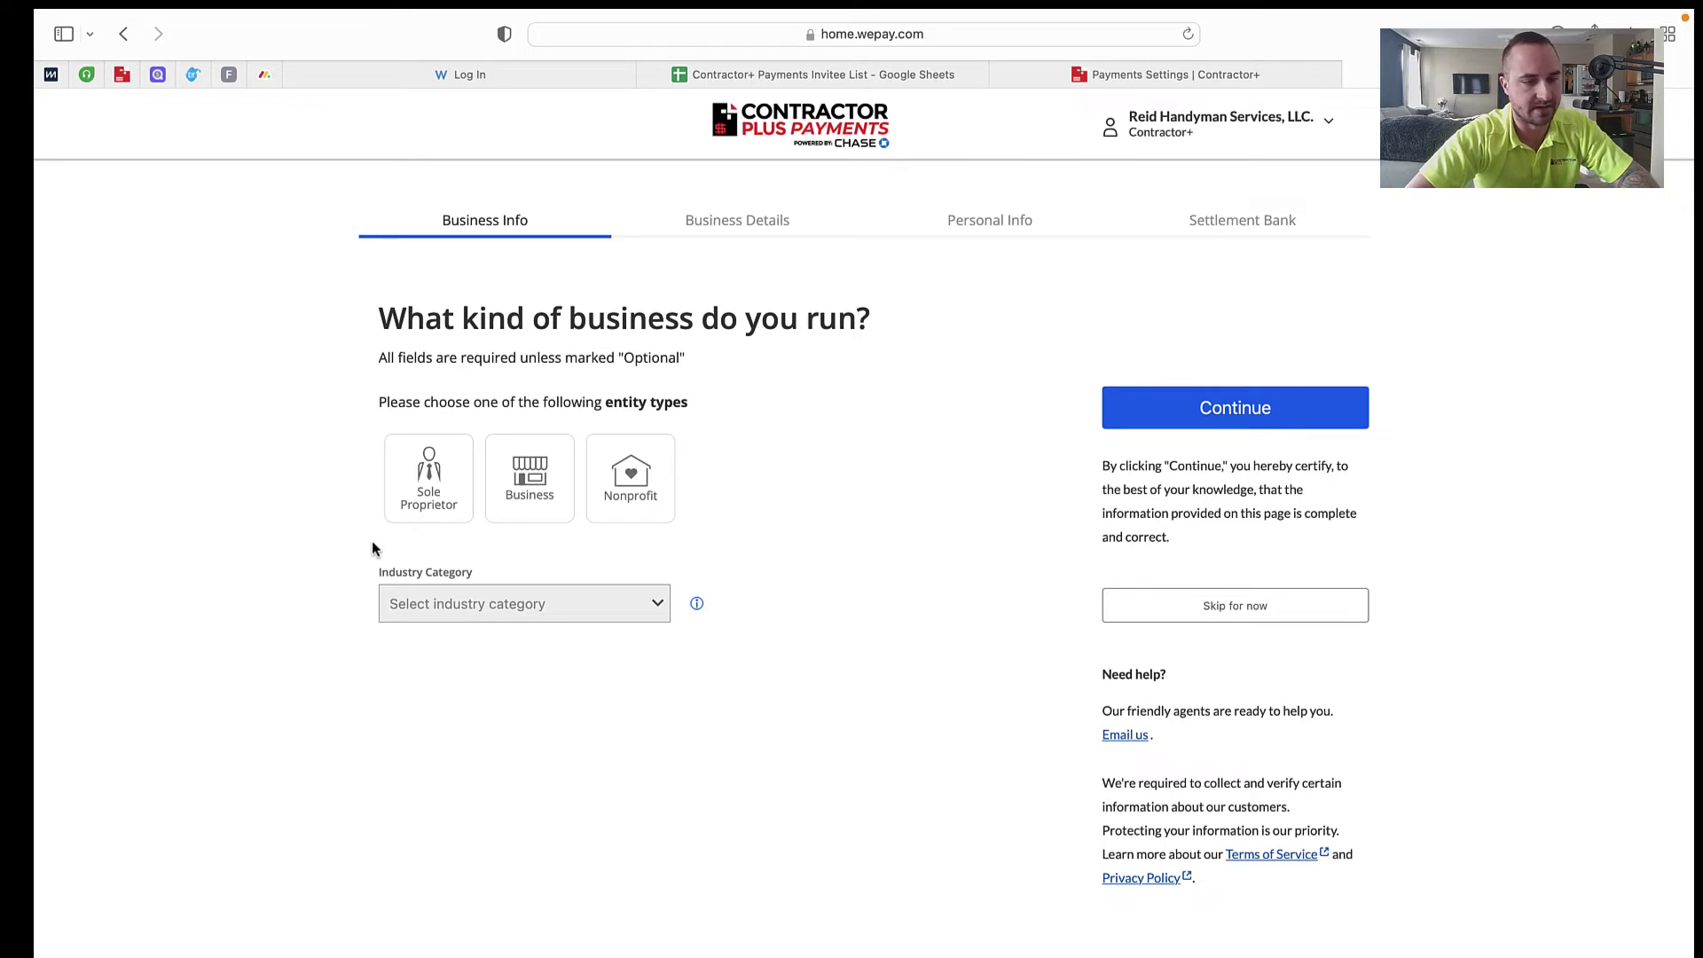
Step: Choose Sole Proprietor, Contracted Services, and General Contractors – Residential and Commercial
{"action": "left_click", "coordinate": [428, 474]}
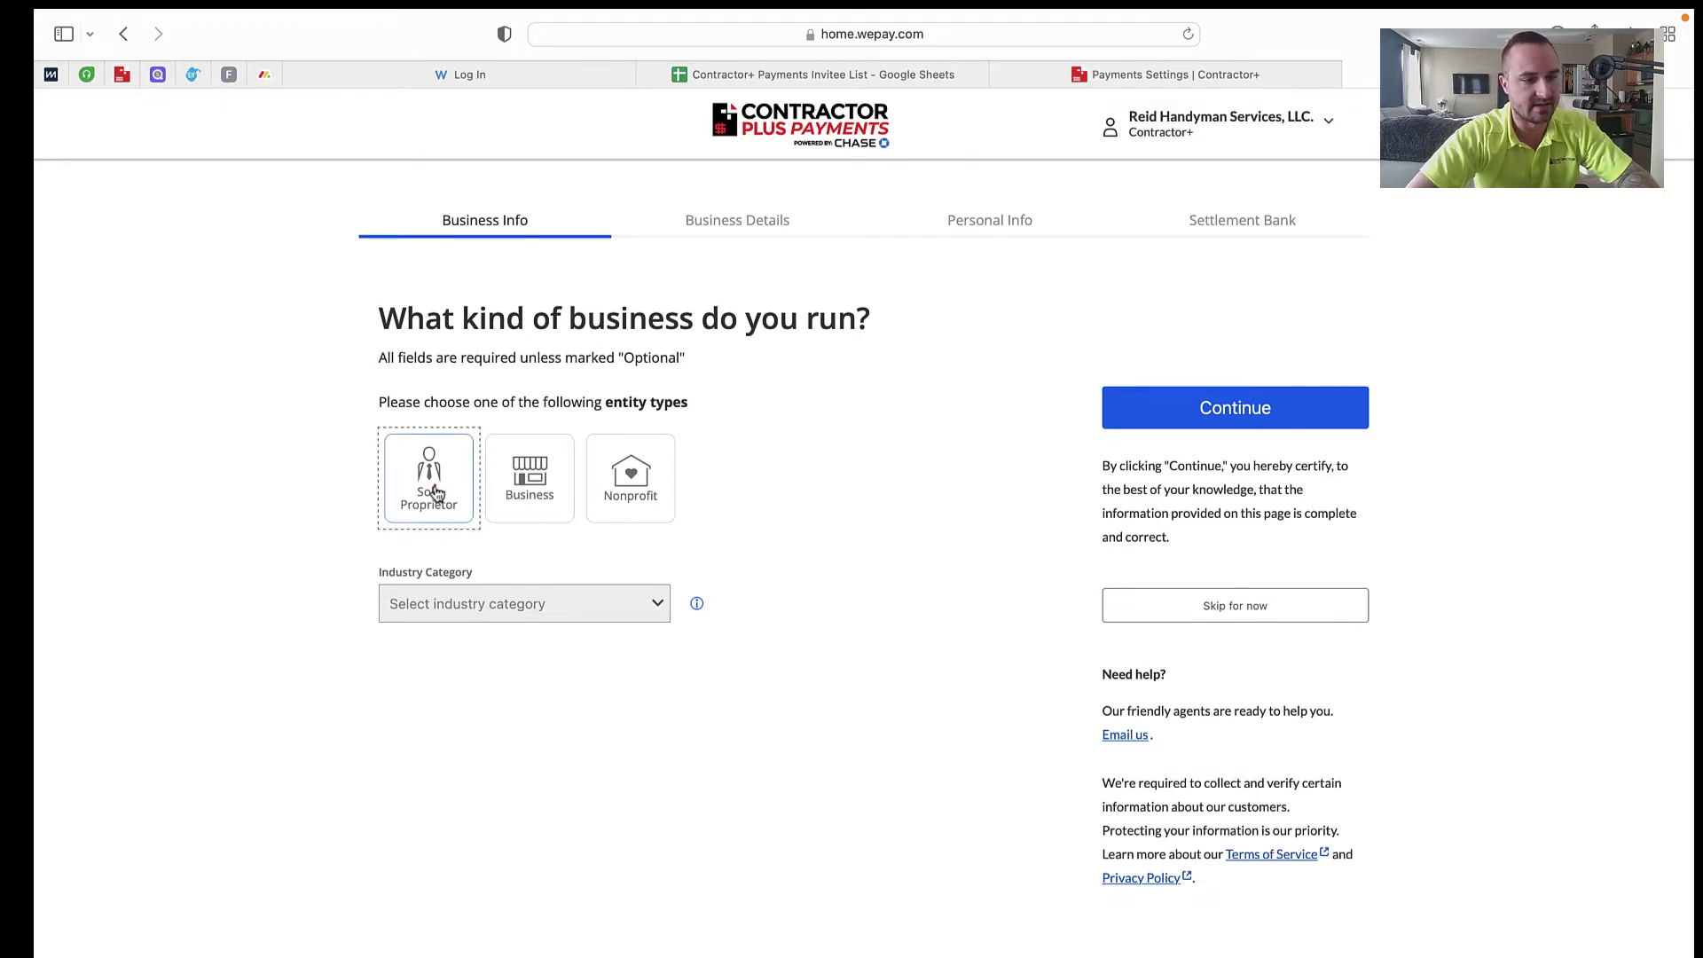
{"action": "left_click", "coordinate": [488, 681]}
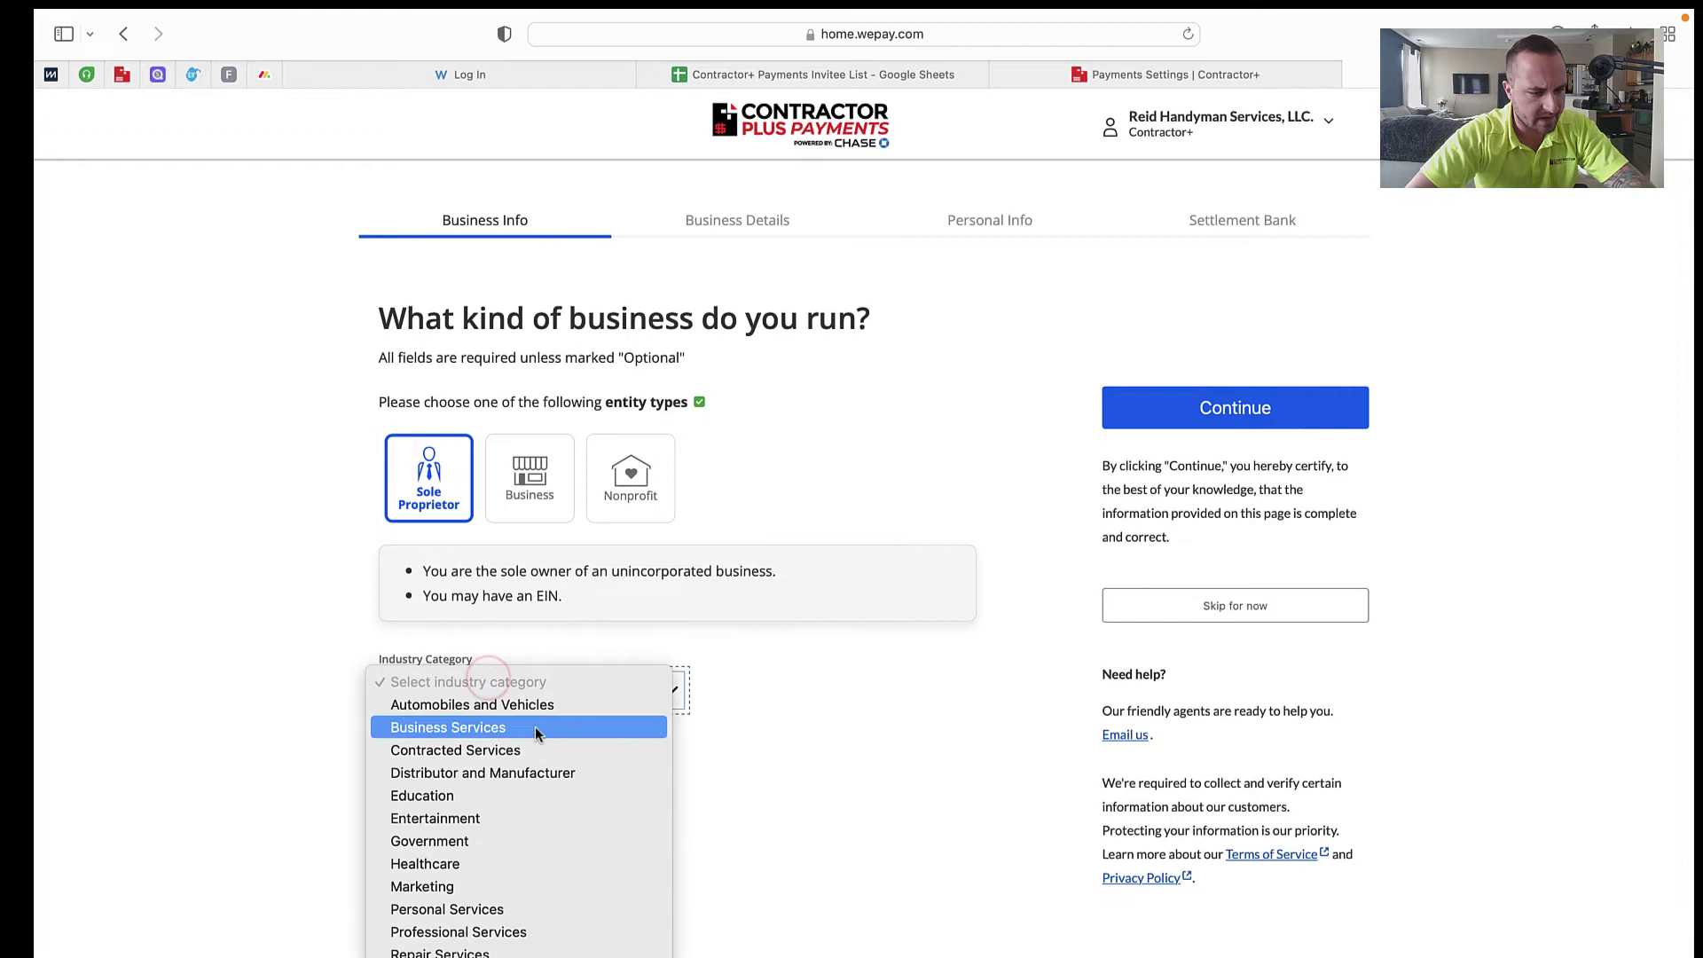
{"action": "scroll", "coordinate": [535, 726], "scroll_direction": "down", "scroll_amount": 1}
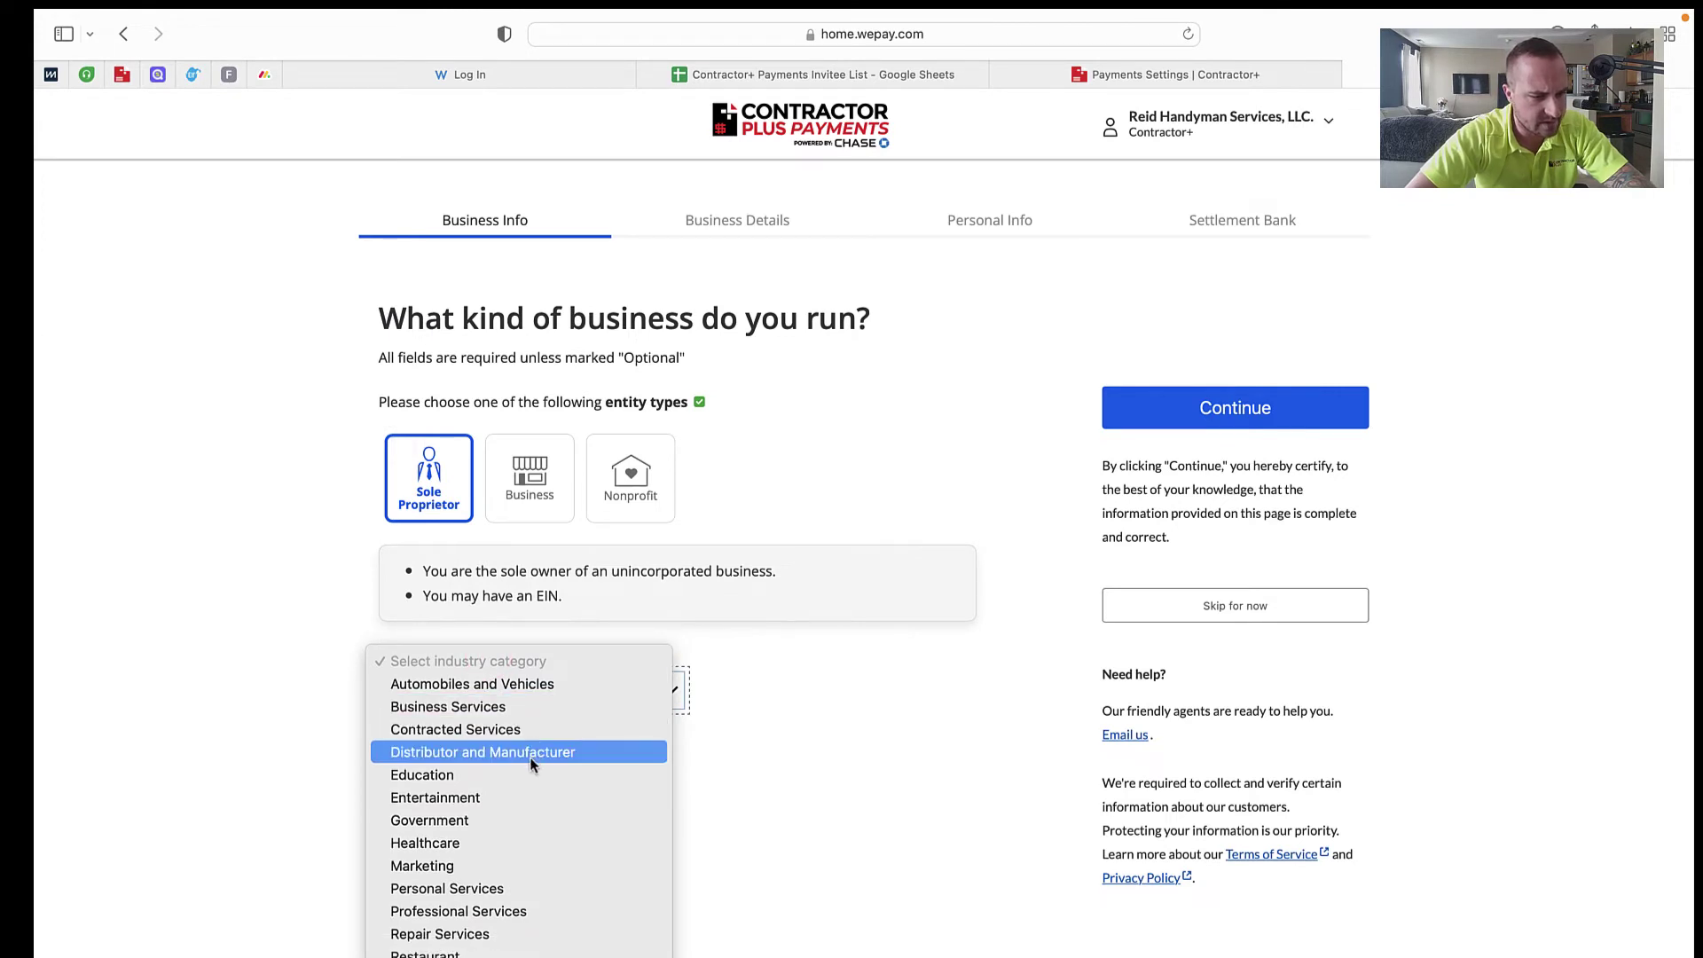
{"action": "left_click", "coordinate": [534, 734]}
{"action": "left_click", "coordinate": [775, 701]}
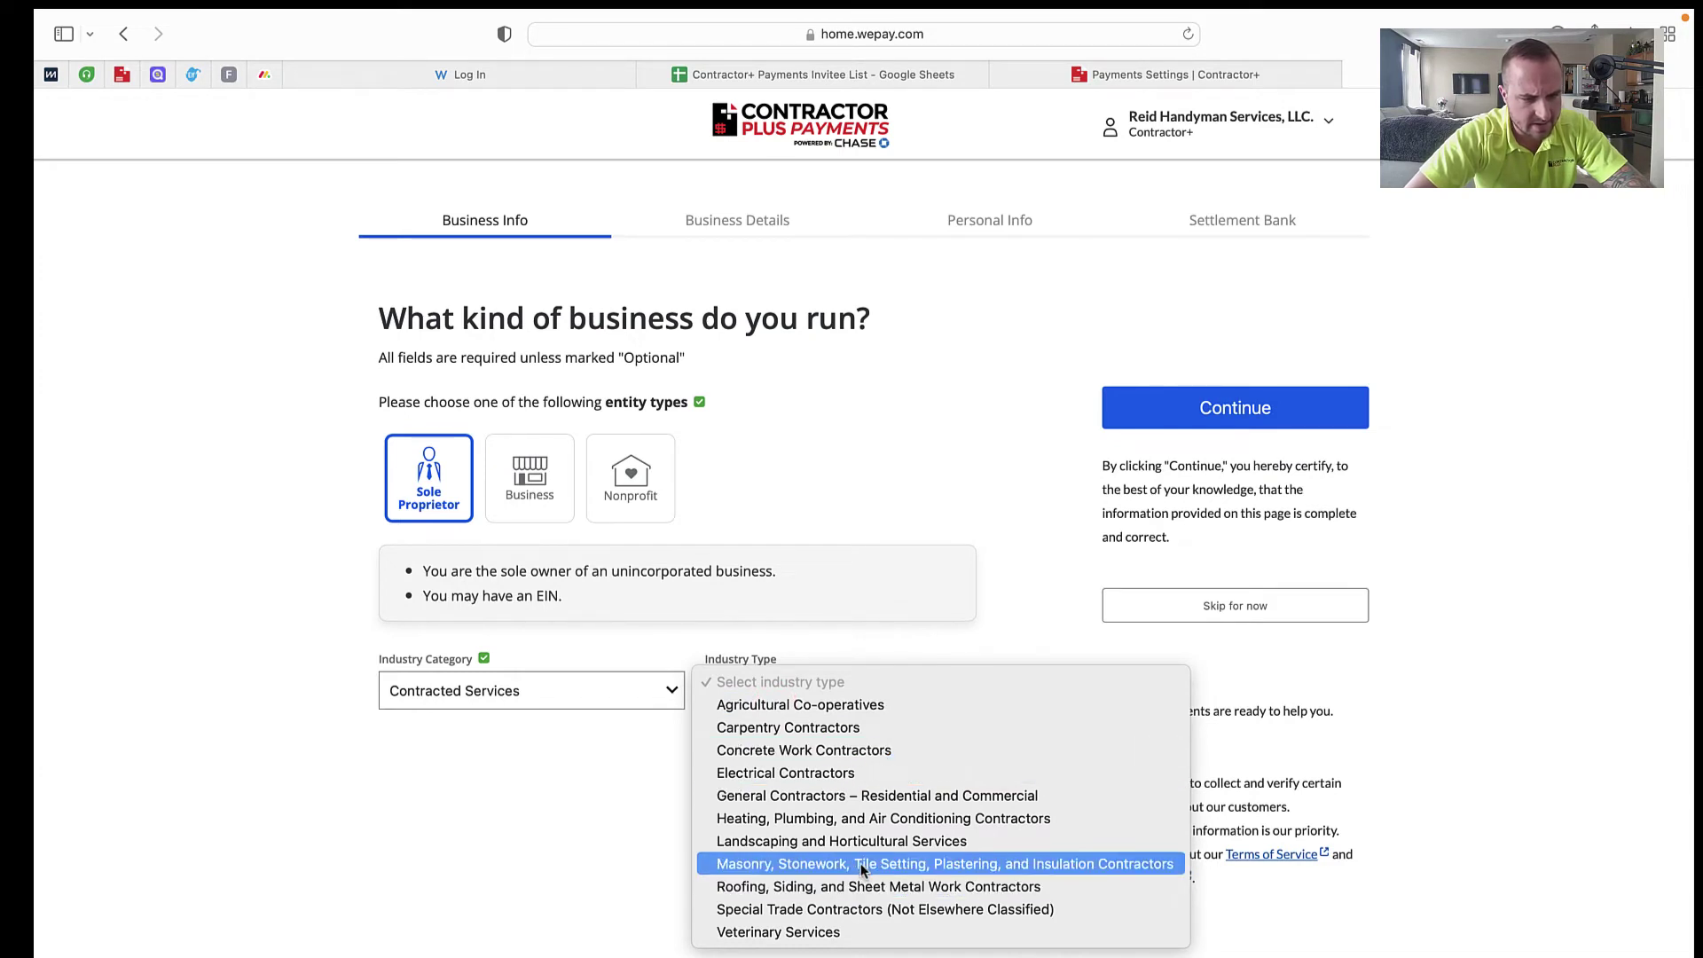
{"action": "left_click", "coordinate": [869, 803]}
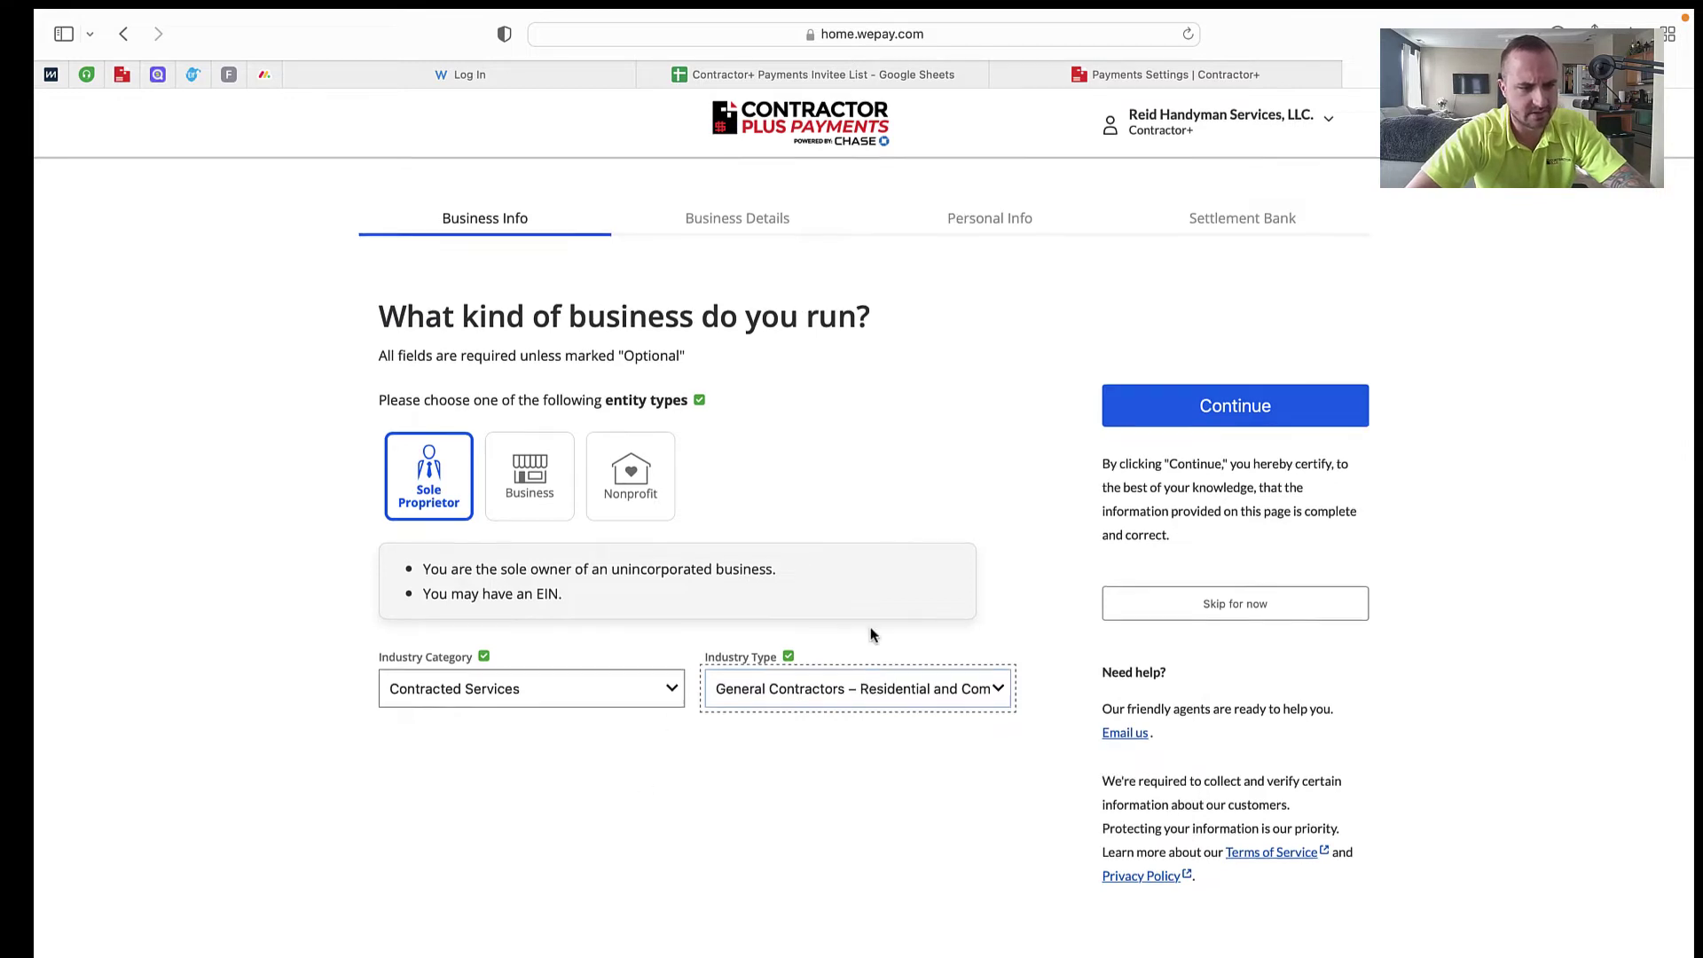
Step: On Business Details, enter the owner's name as business name and the business EIN
{"action": "left_click", "coordinate": [1235, 397]}
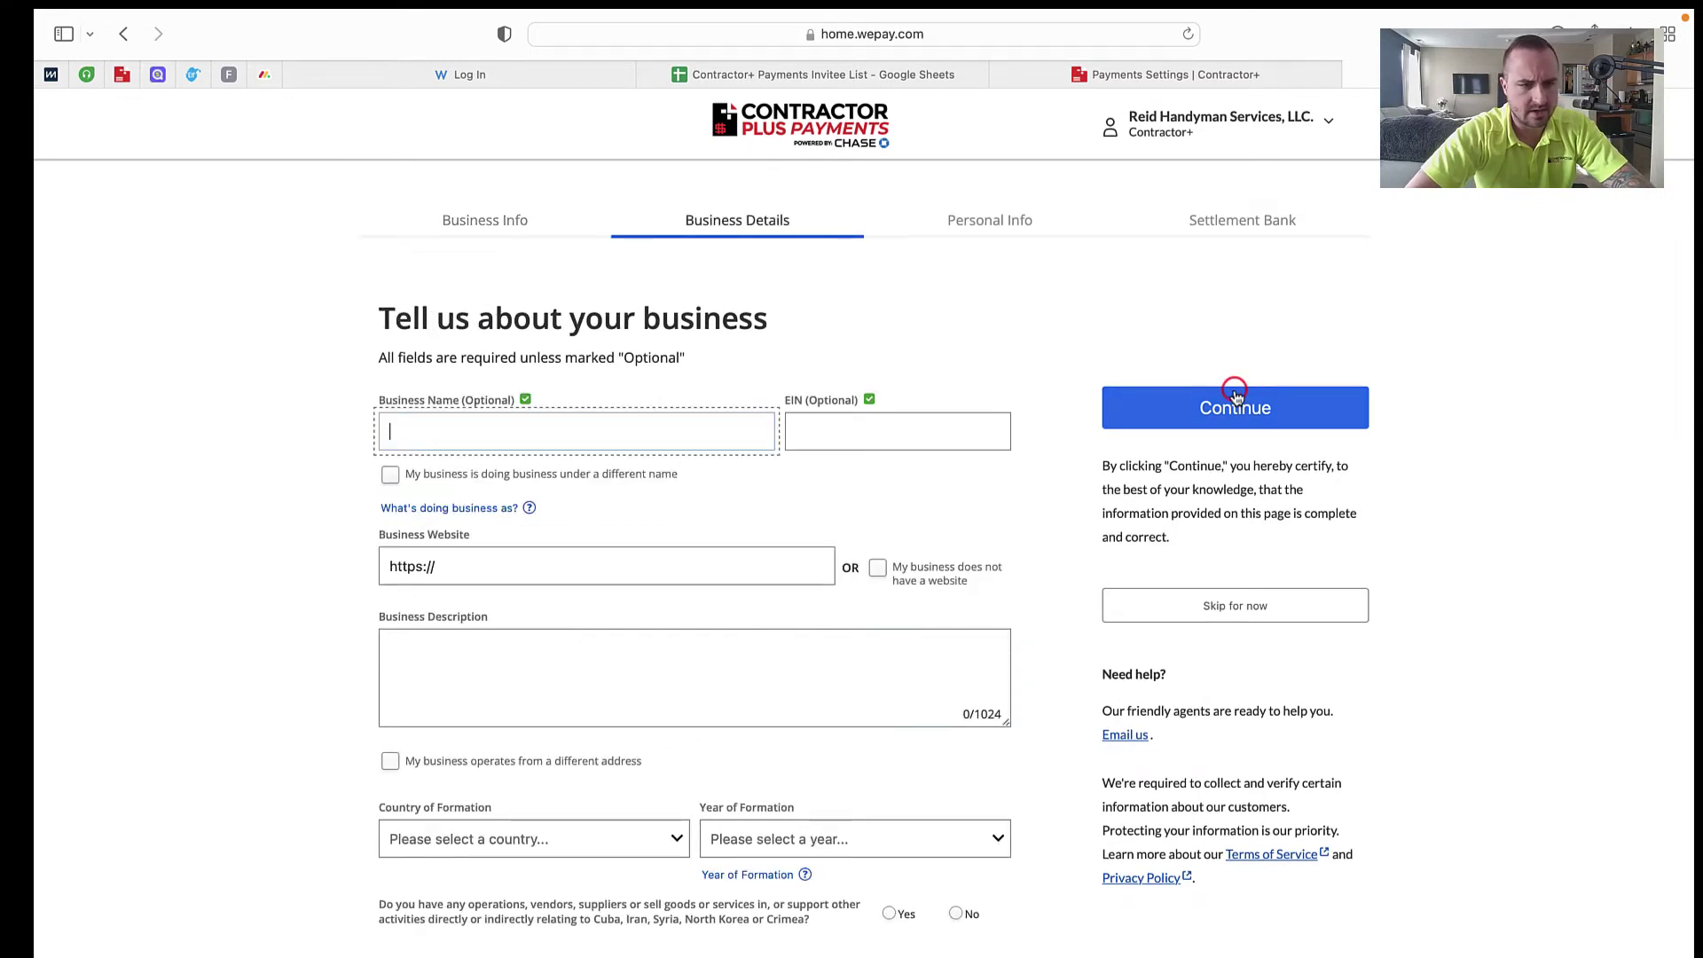
{"action": "left_click", "coordinate": [528, 431]}
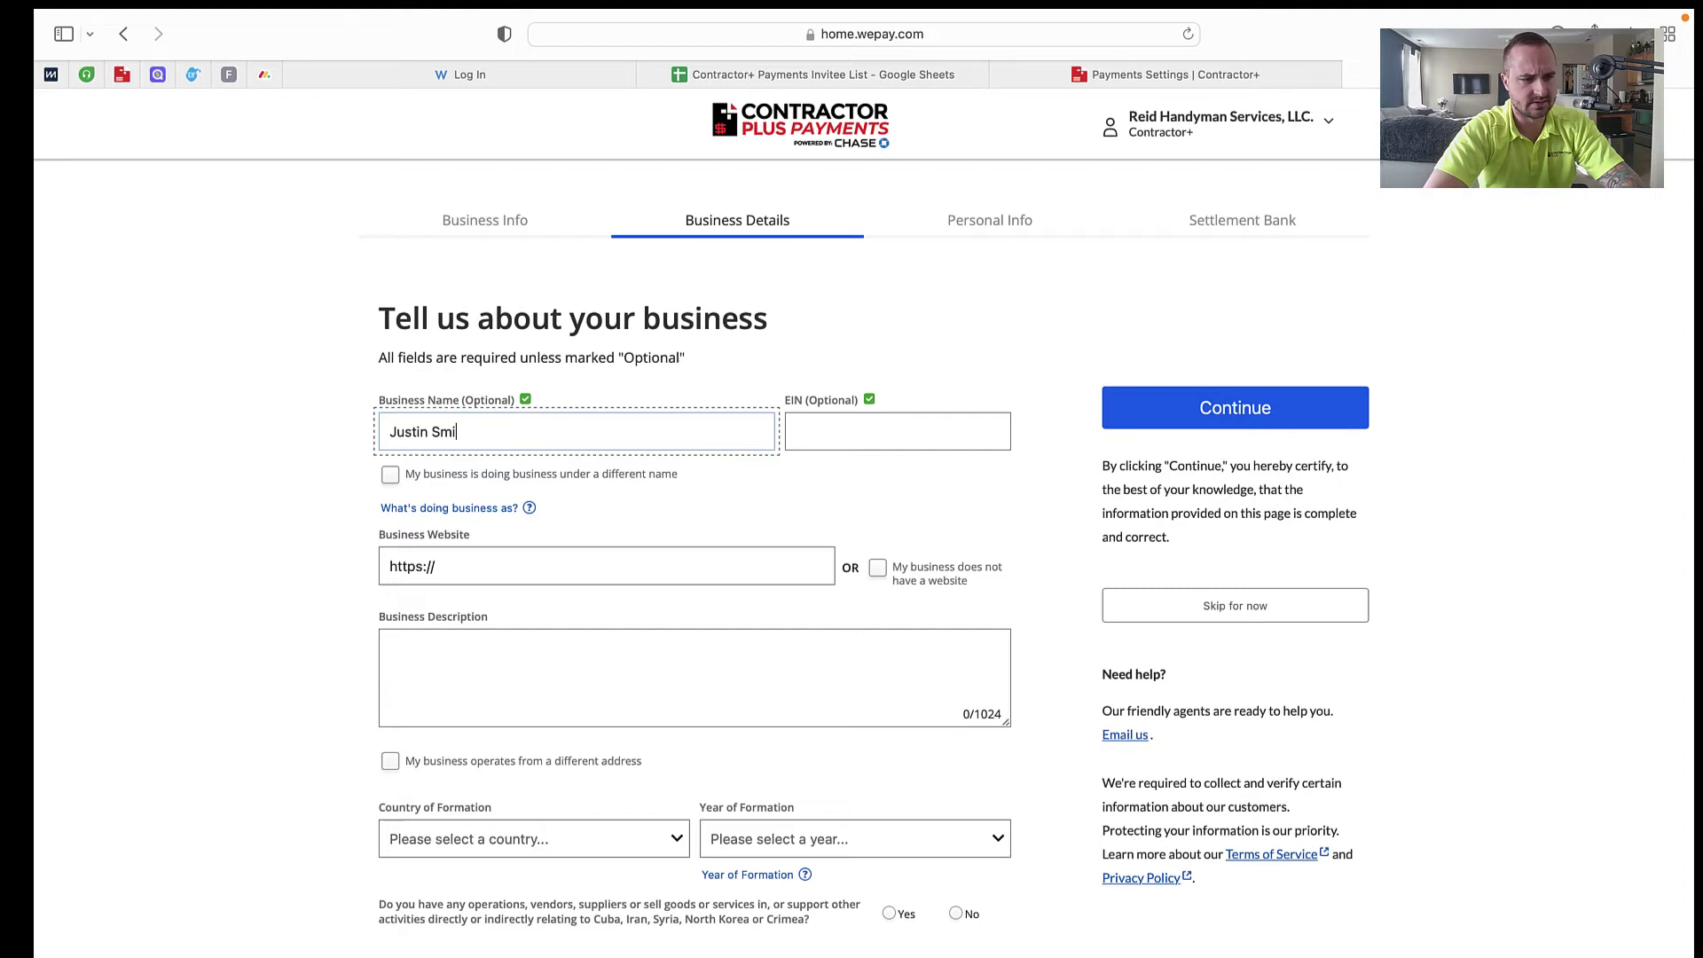
{"action": "left_click", "coordinate": [896, 431]}
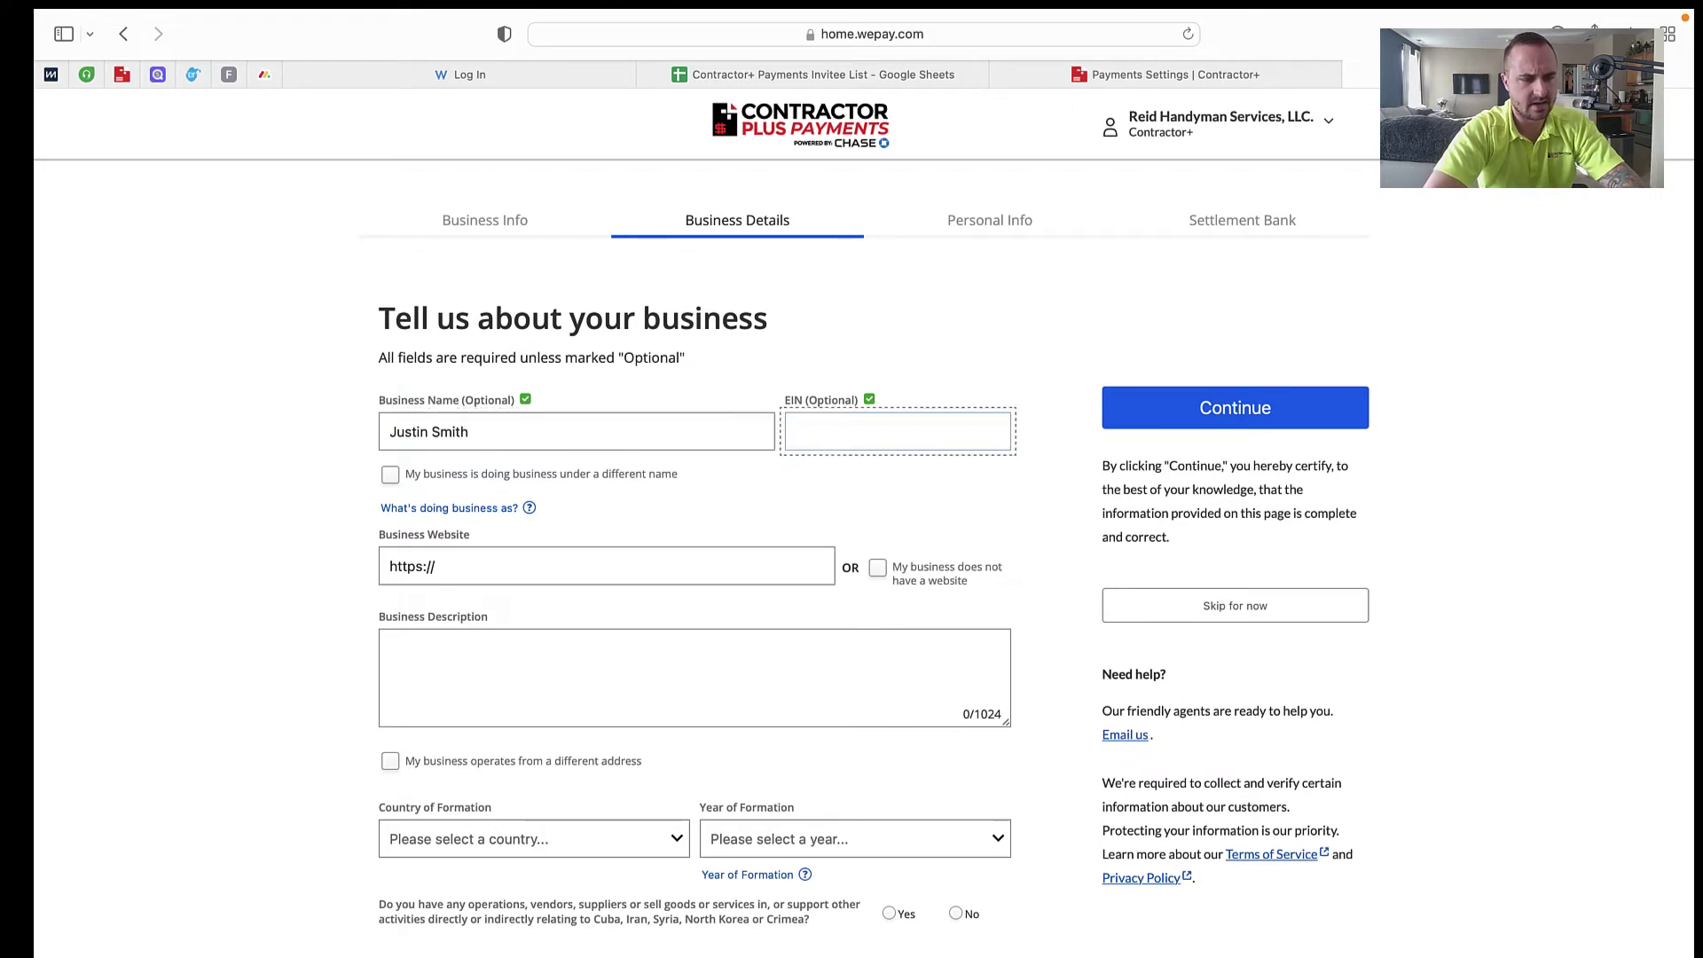
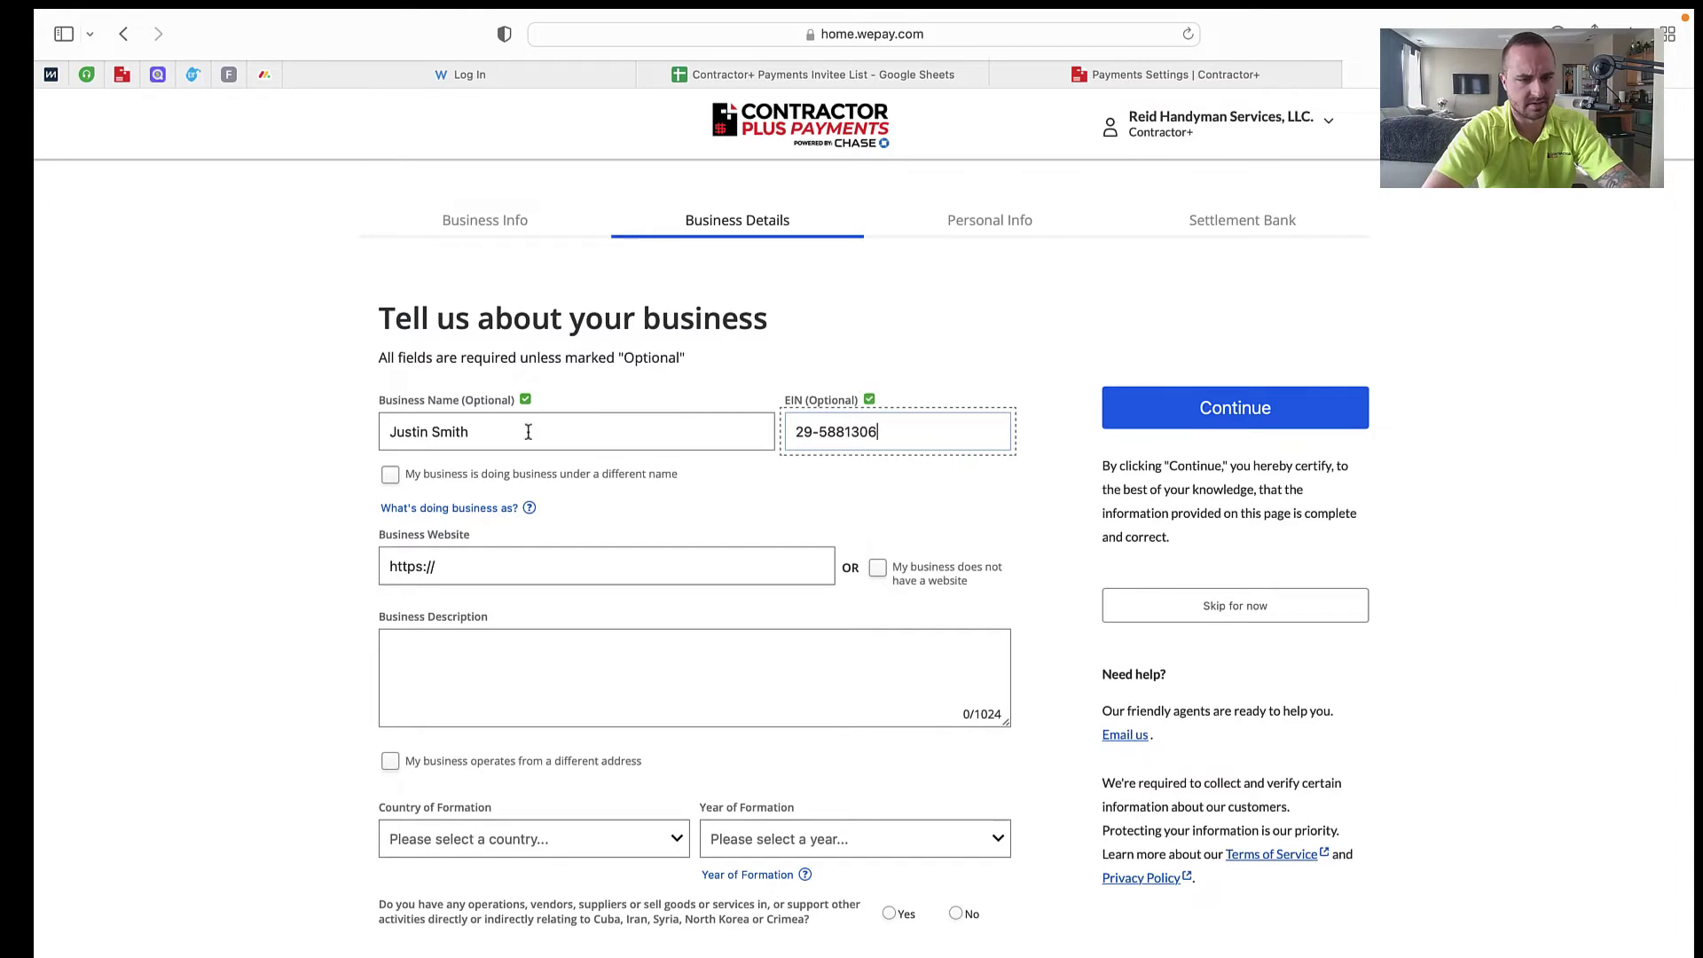
Step: Mark the business as having no website and give the owner's LinkedIn profile URL instead
{"action": "left_click", "coordinate": [490, 566]}
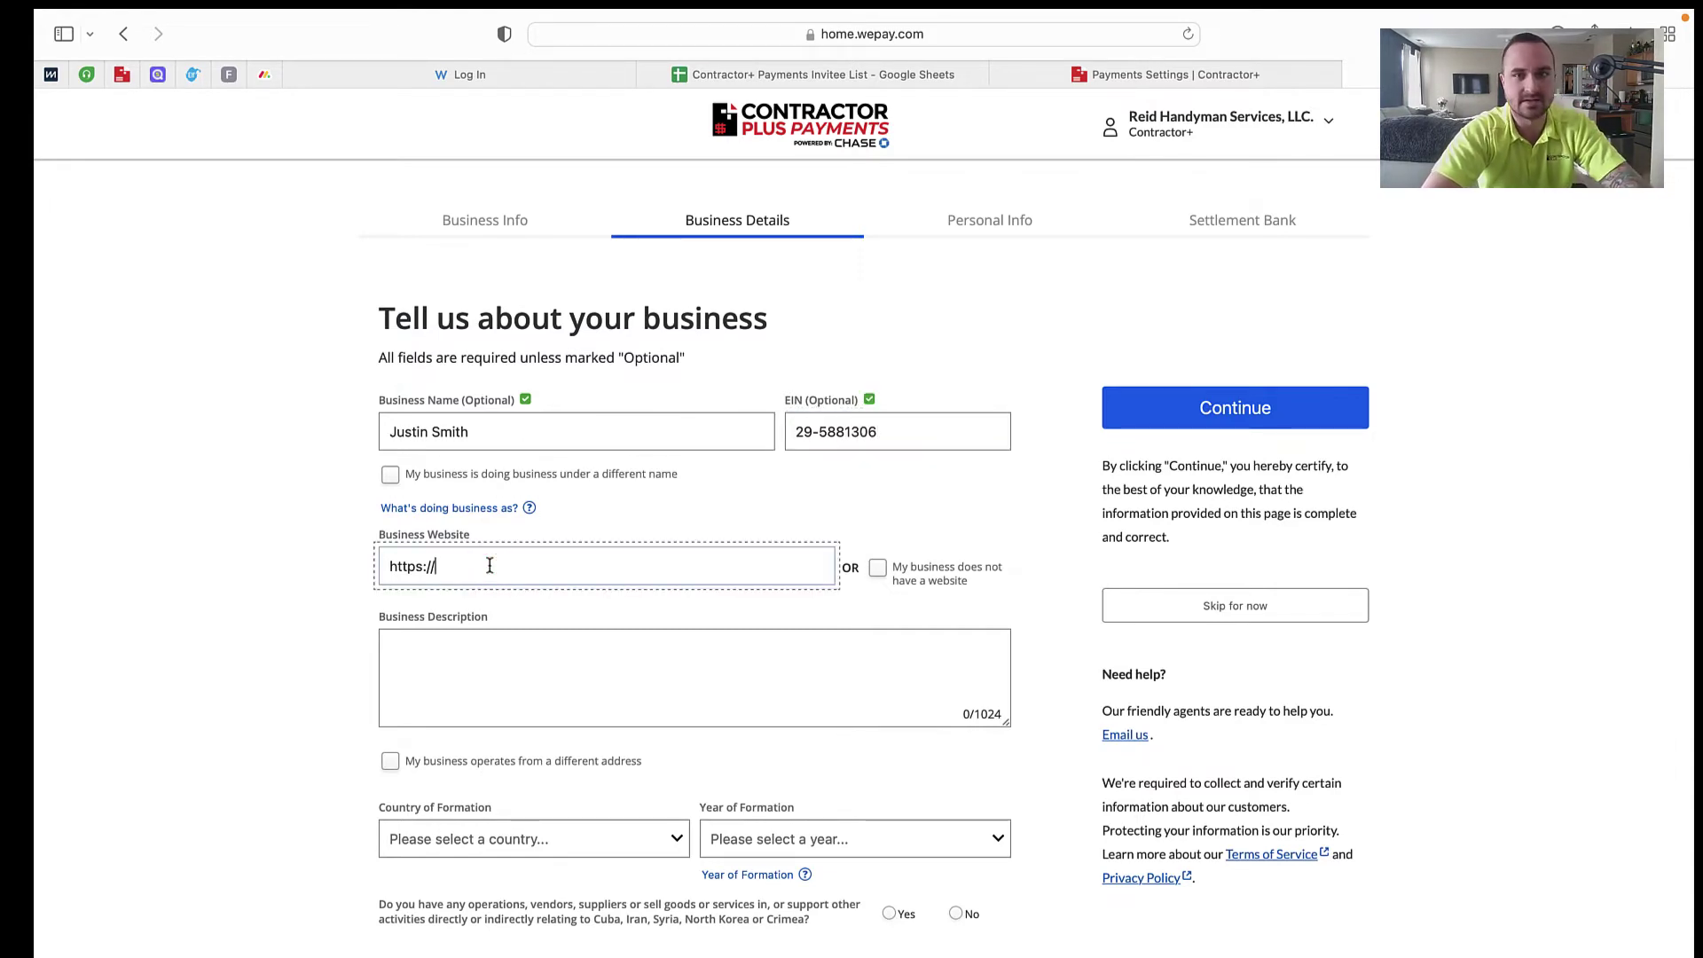
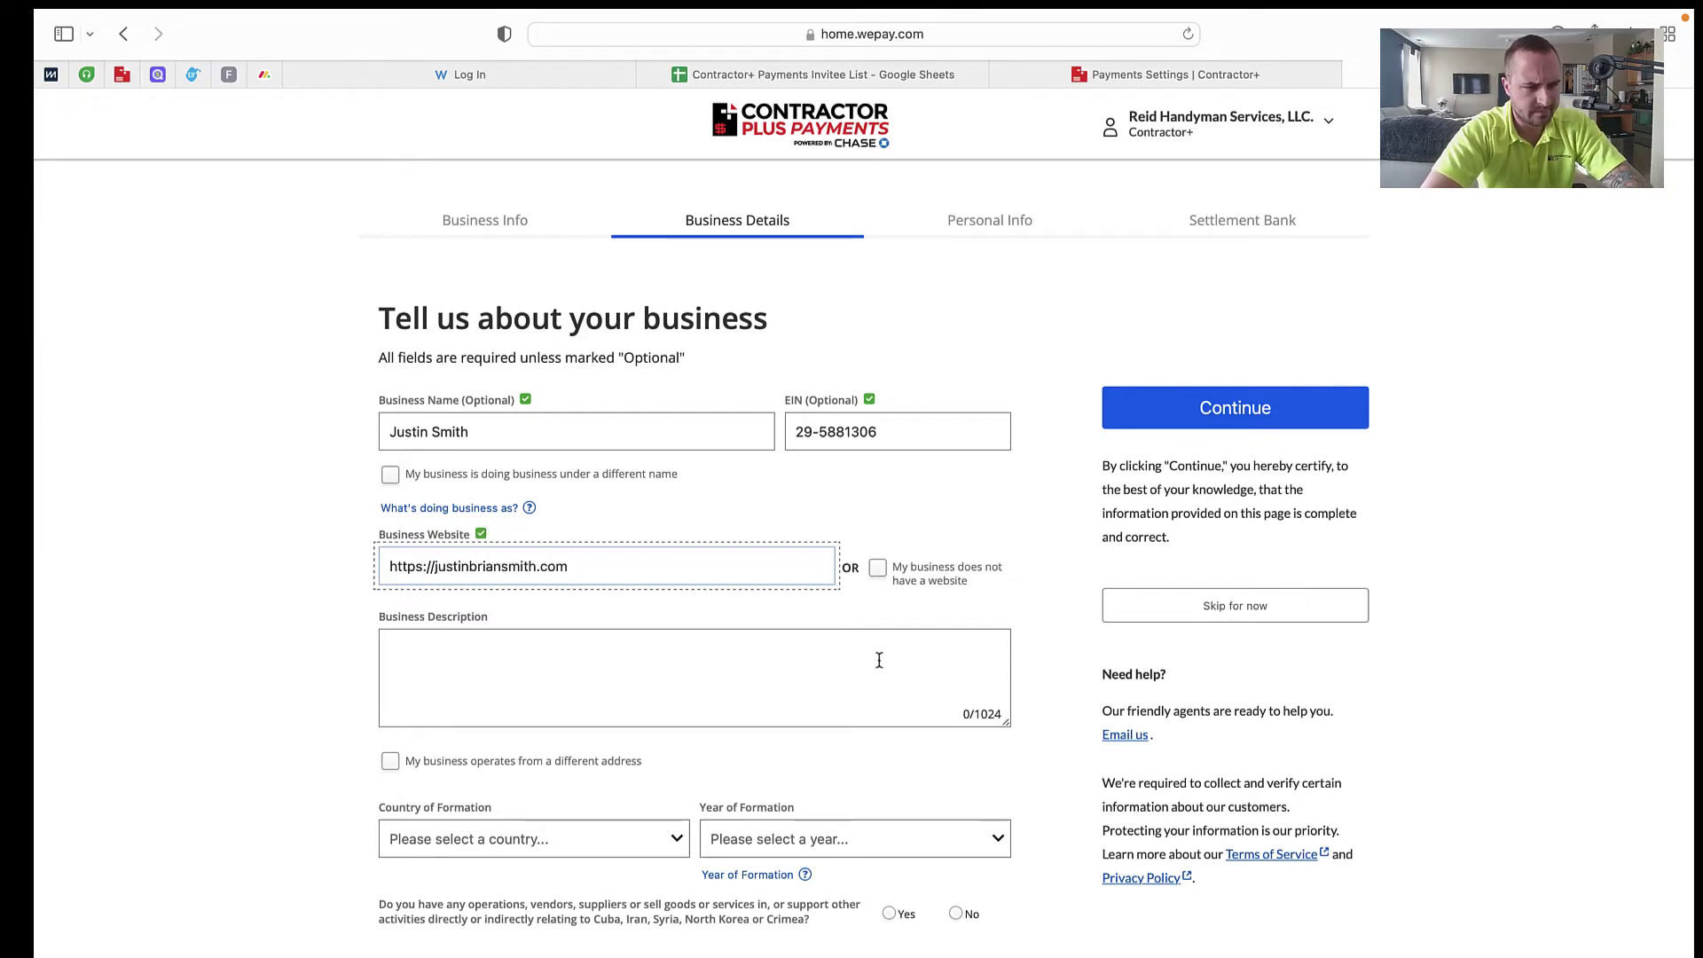
{"action": "scroll", "coordinate": [881, 571], "scroll_direction": "down", "scroll_amount": 1}
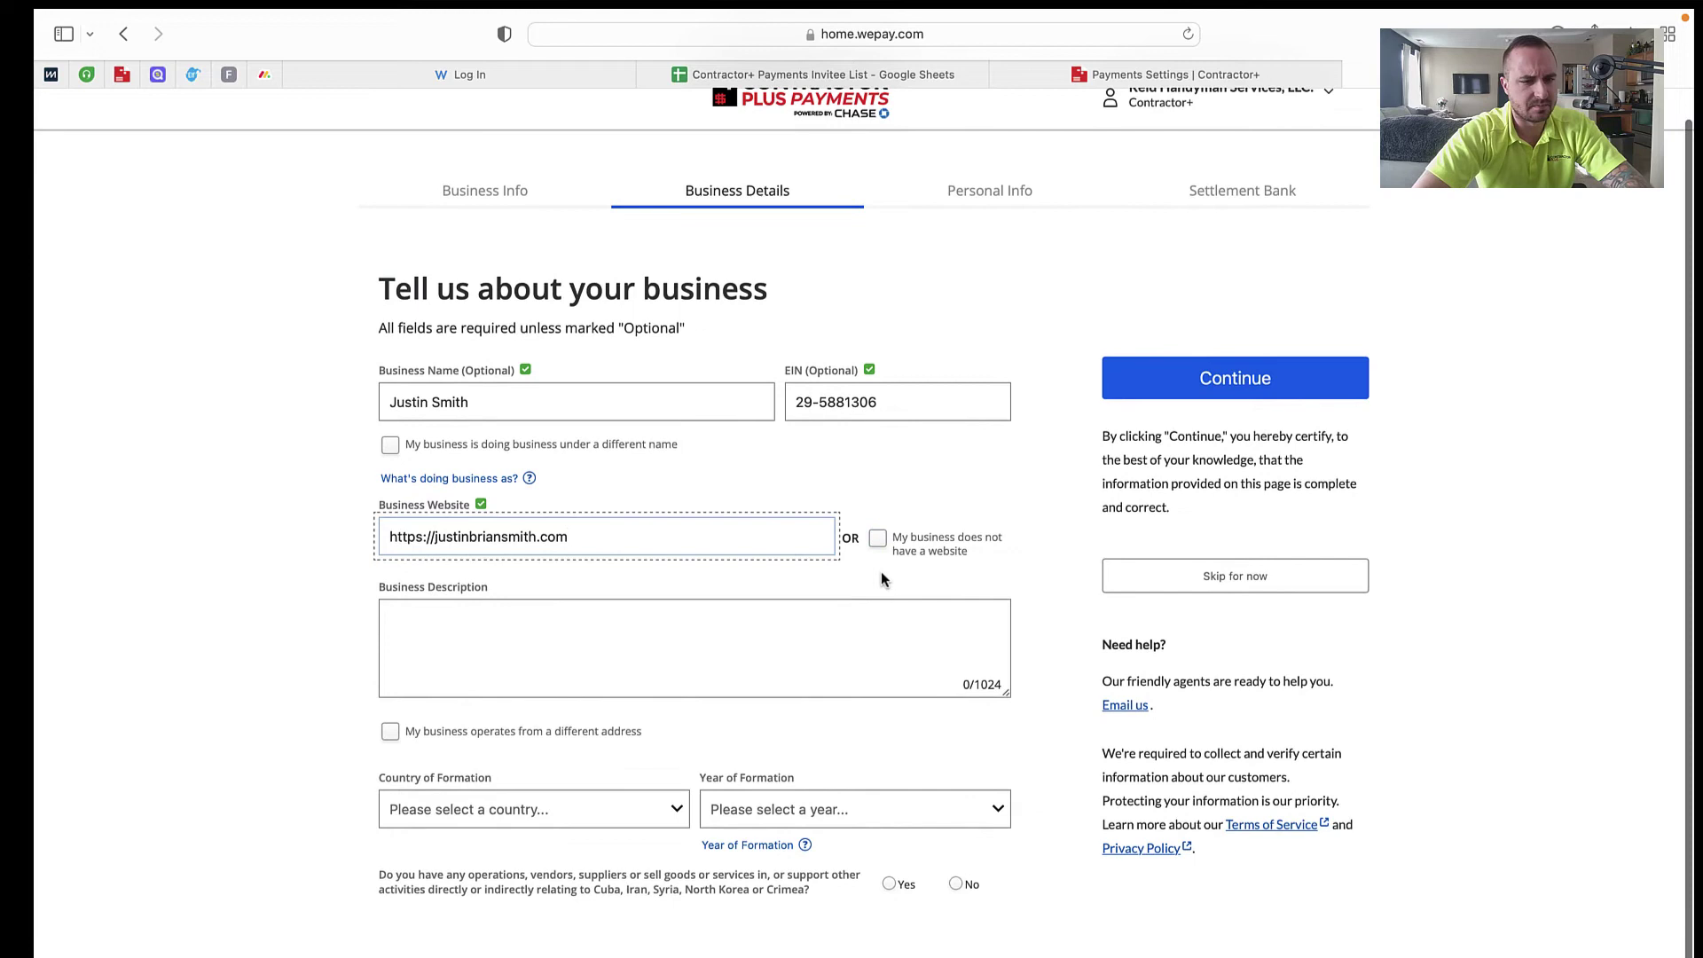
{"action": "left_click", "coordinate": [878, 536]}
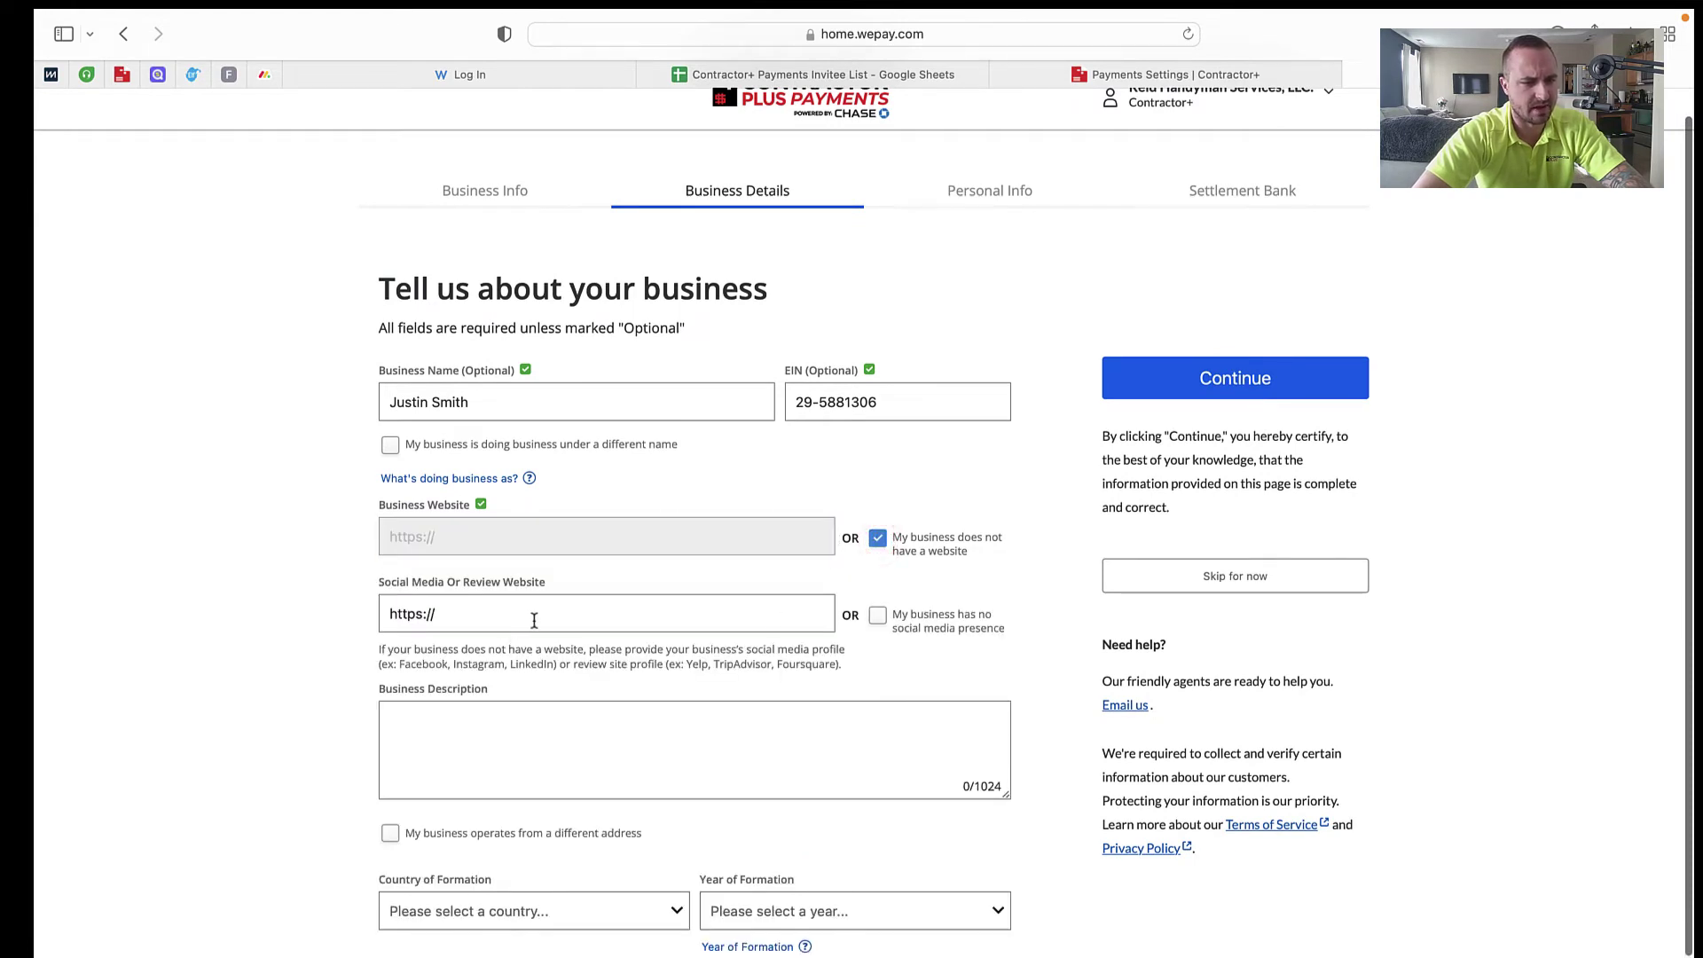
{"action": "left_click", "coordinate": [542, 619]}
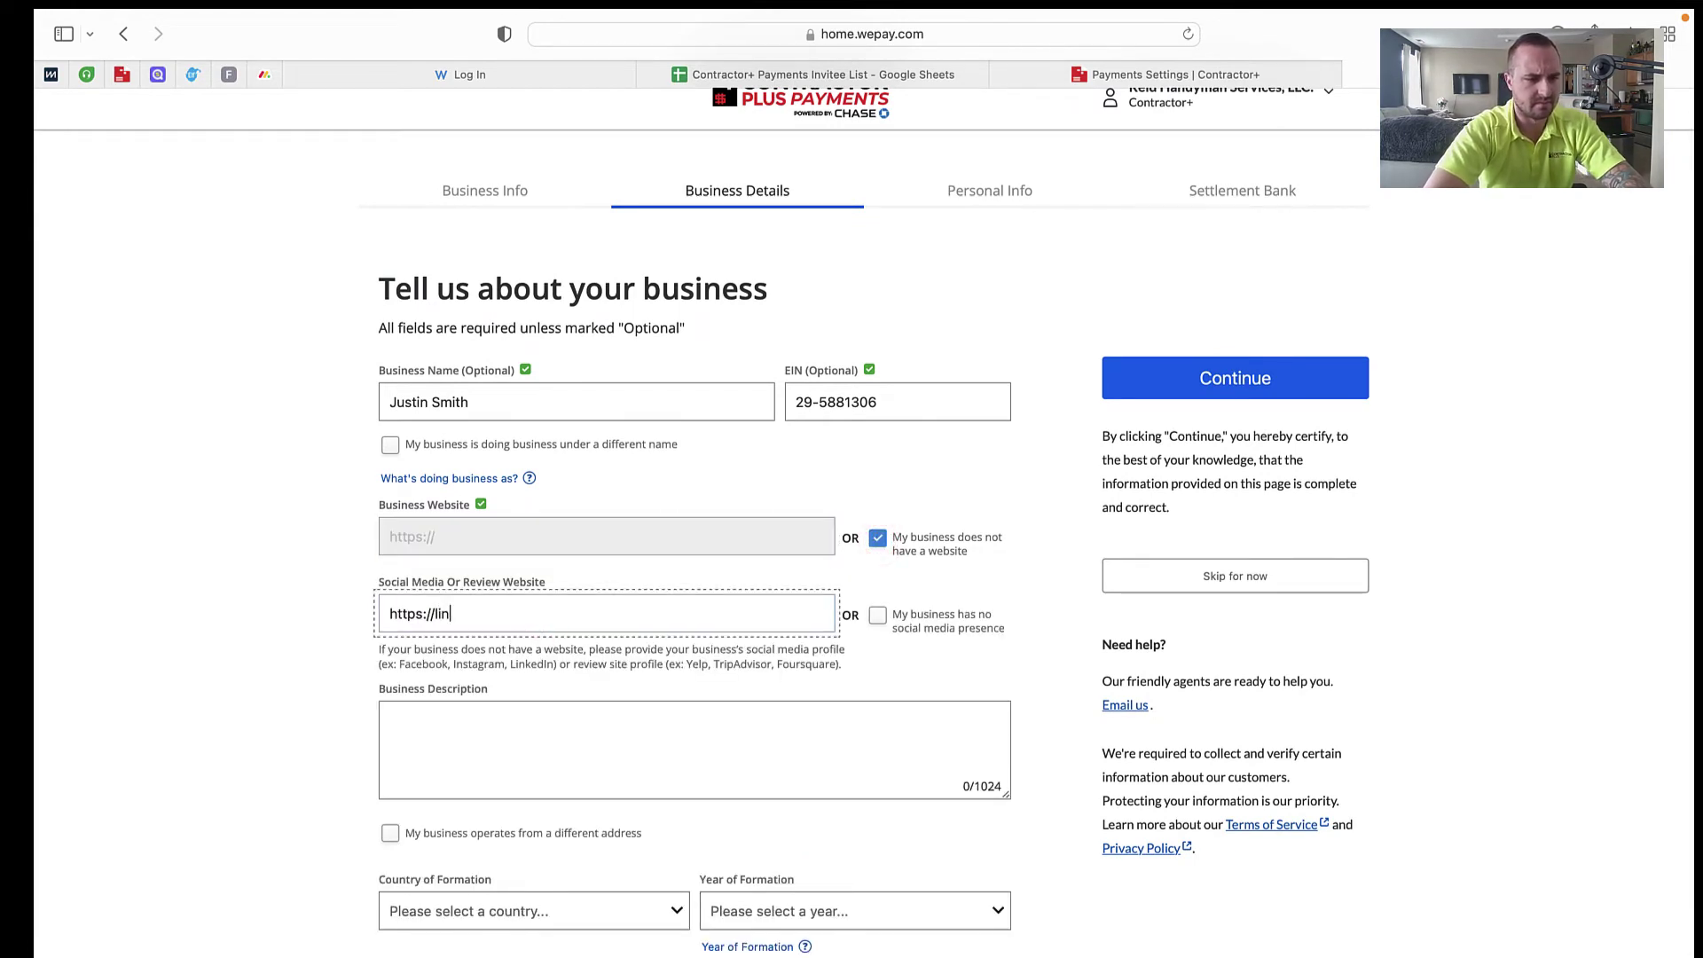
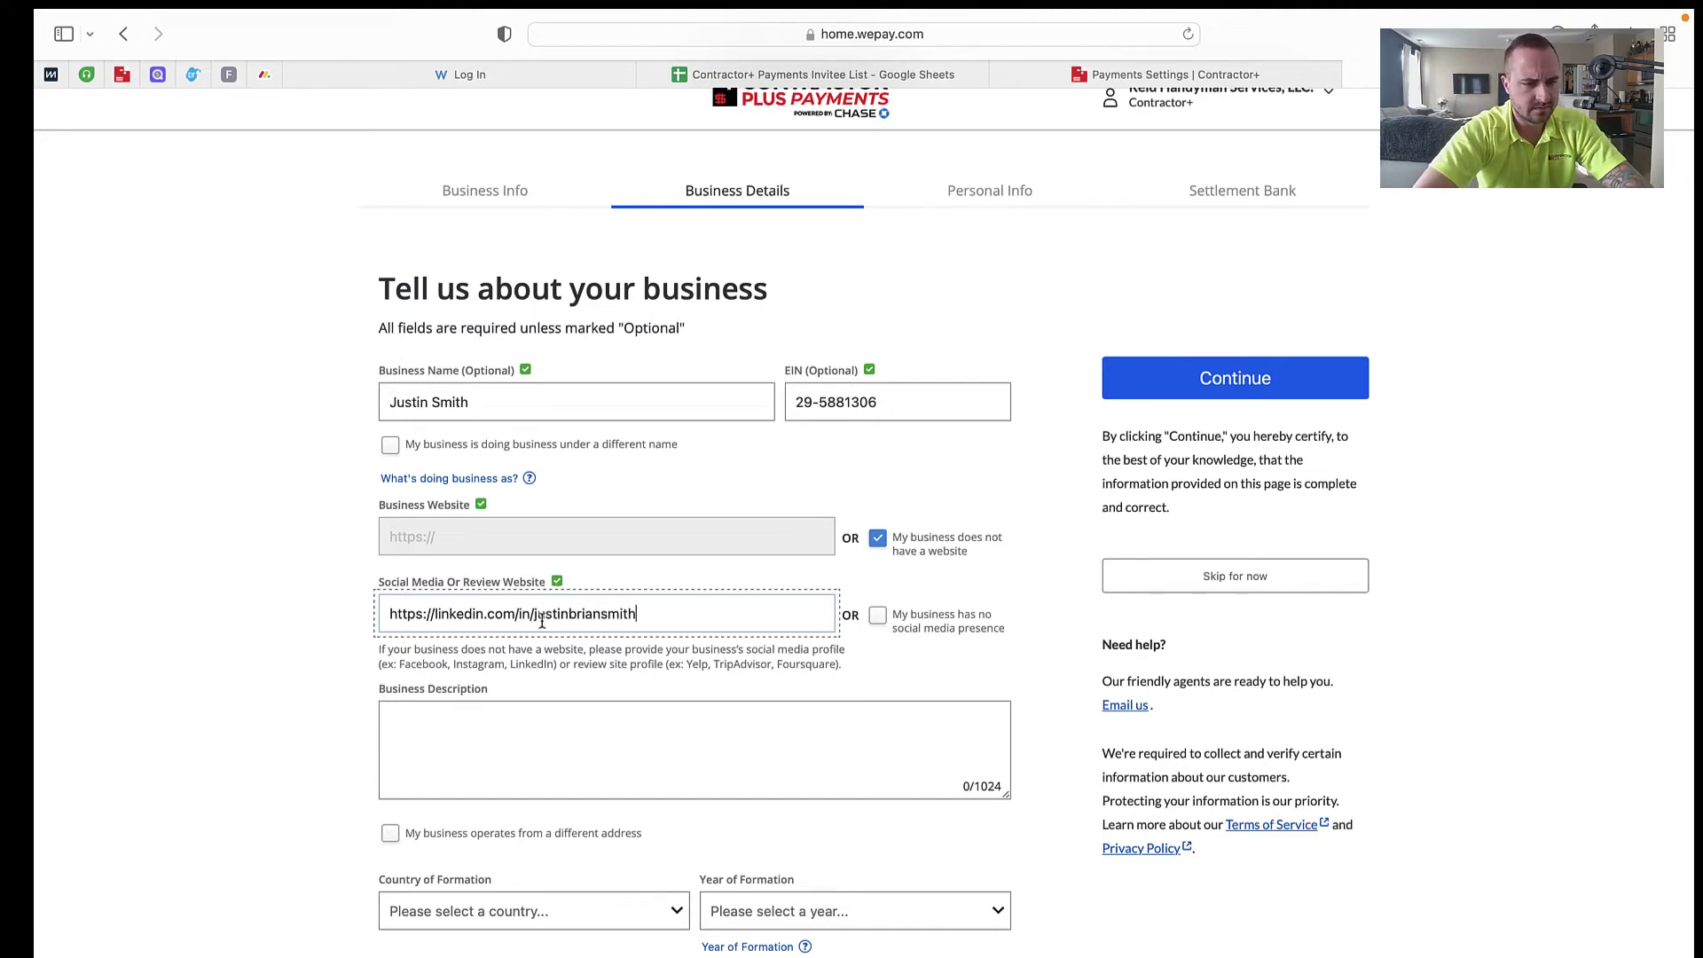
{"action": "scroll", "coordinate": [623, 655], "scroll_direction": "down", "scroll_amount": 2}
Step: Enter the description 'Full service handyman company', choose United States and 2022, and answer No on sanctioned regions
{"action": "left_click", "coordinate": [624, 654]}
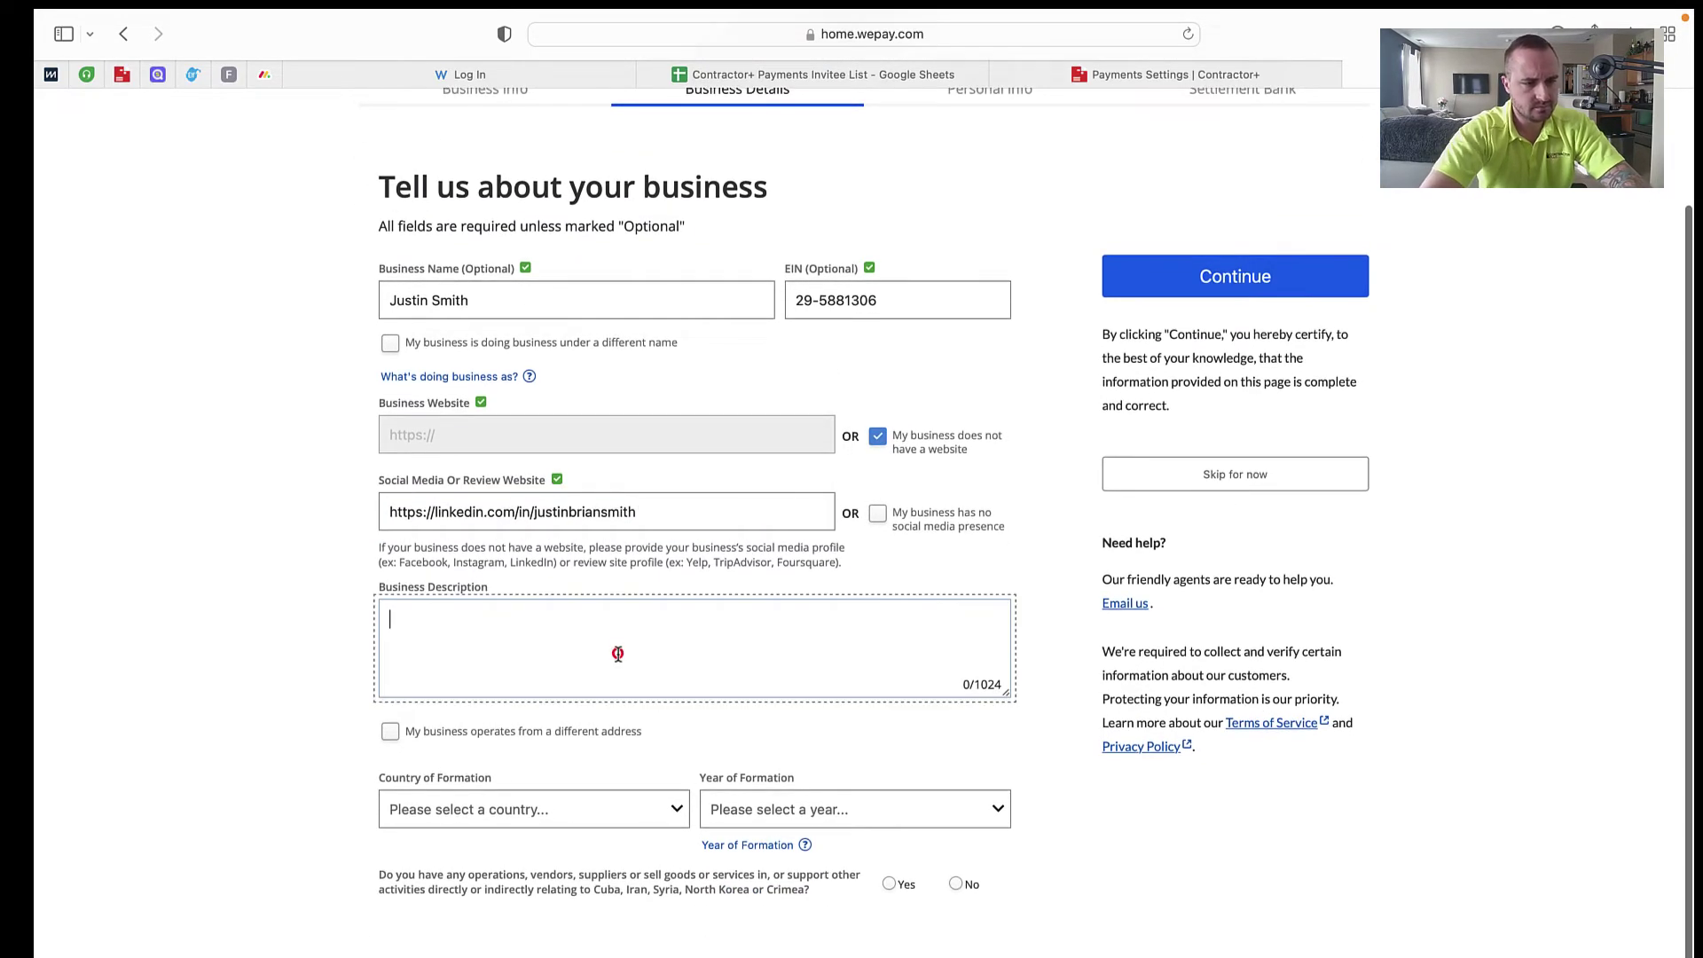
{"action": "type", "text": "Full service handyman company"}
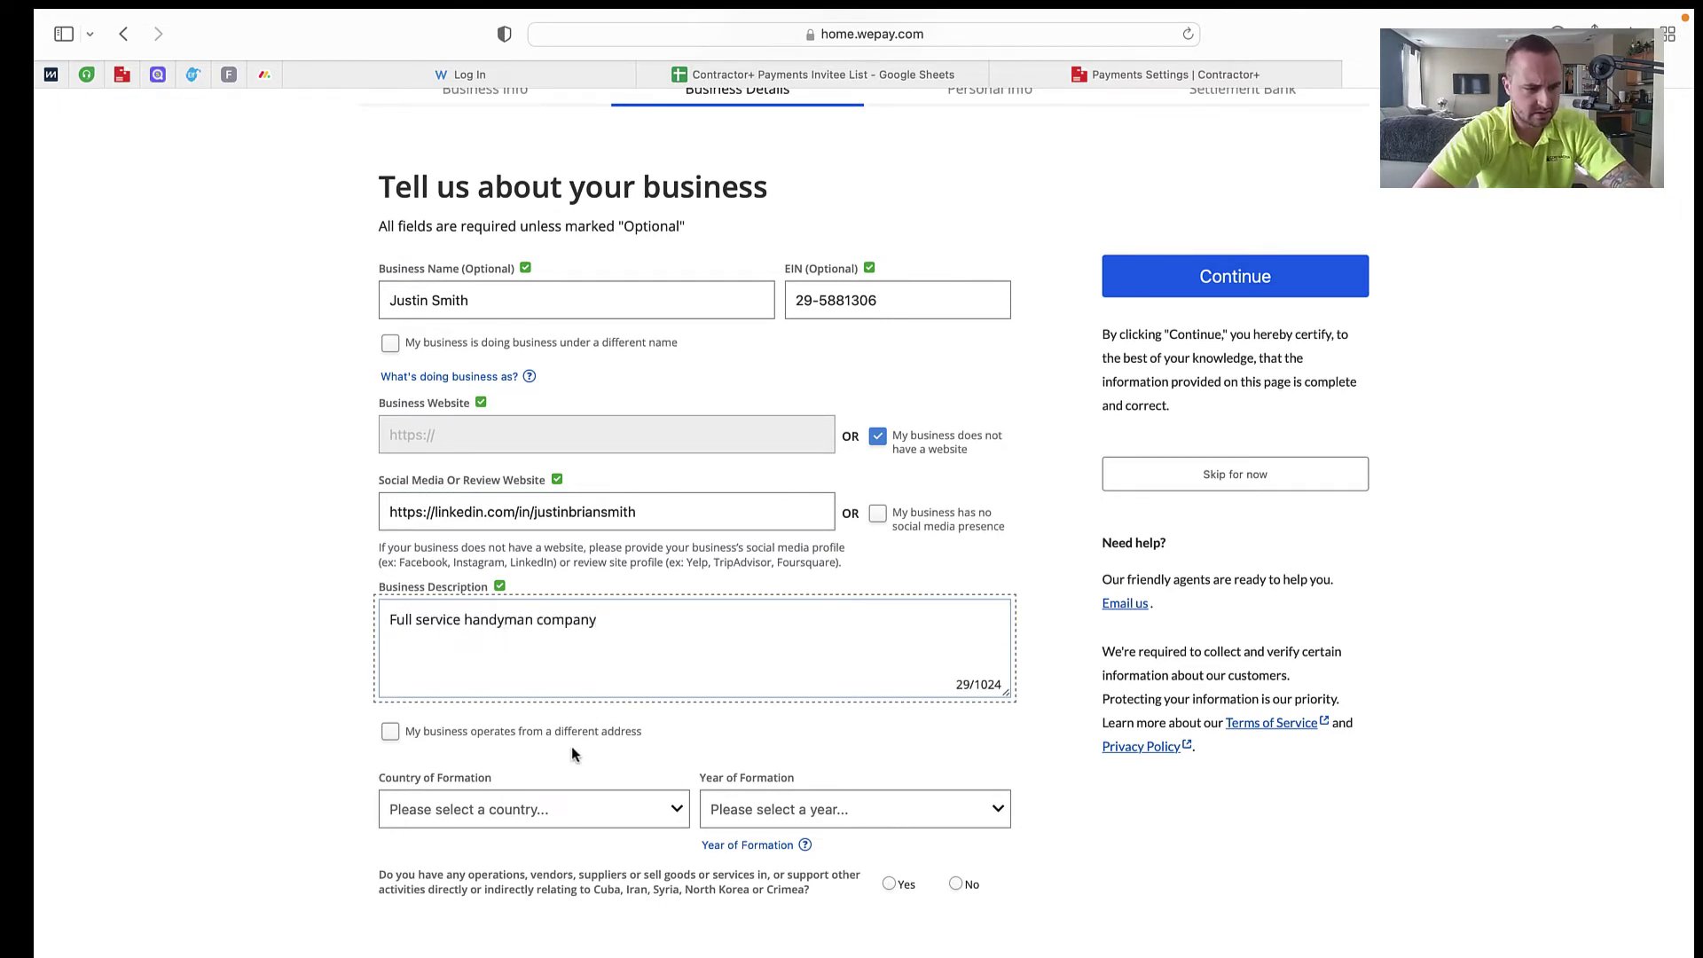
{"action": "left_click", "coordinate": [577, 812]}
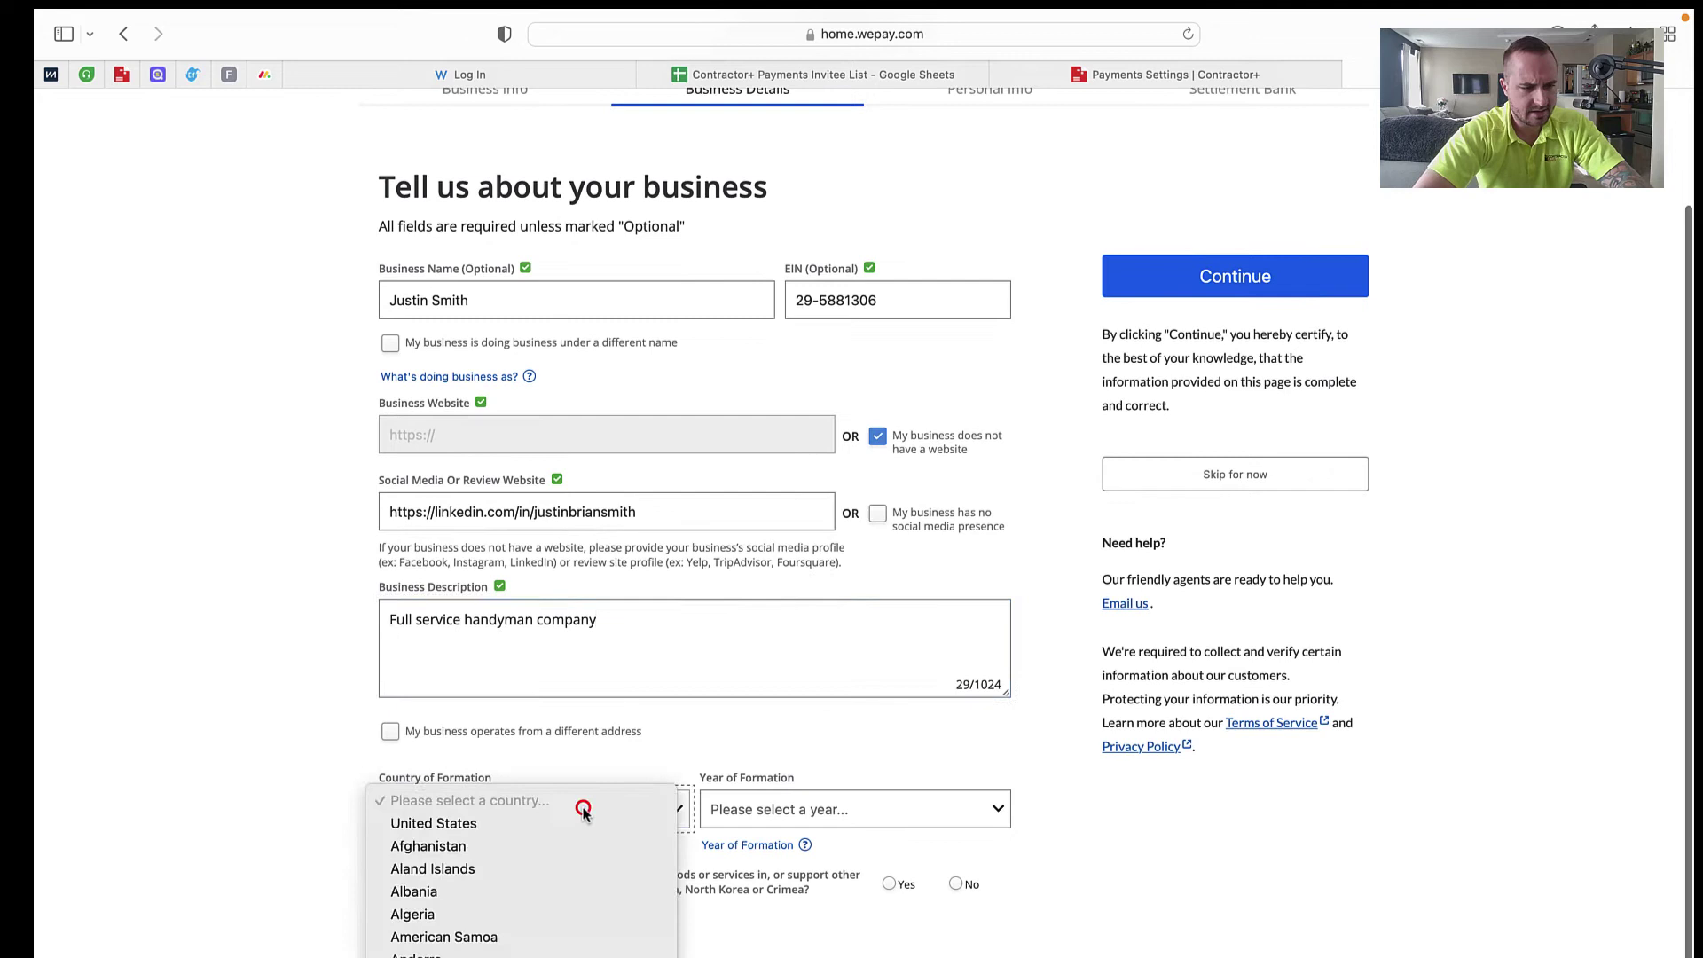
{"action": "left_click", "coordinate": [570, 829]}
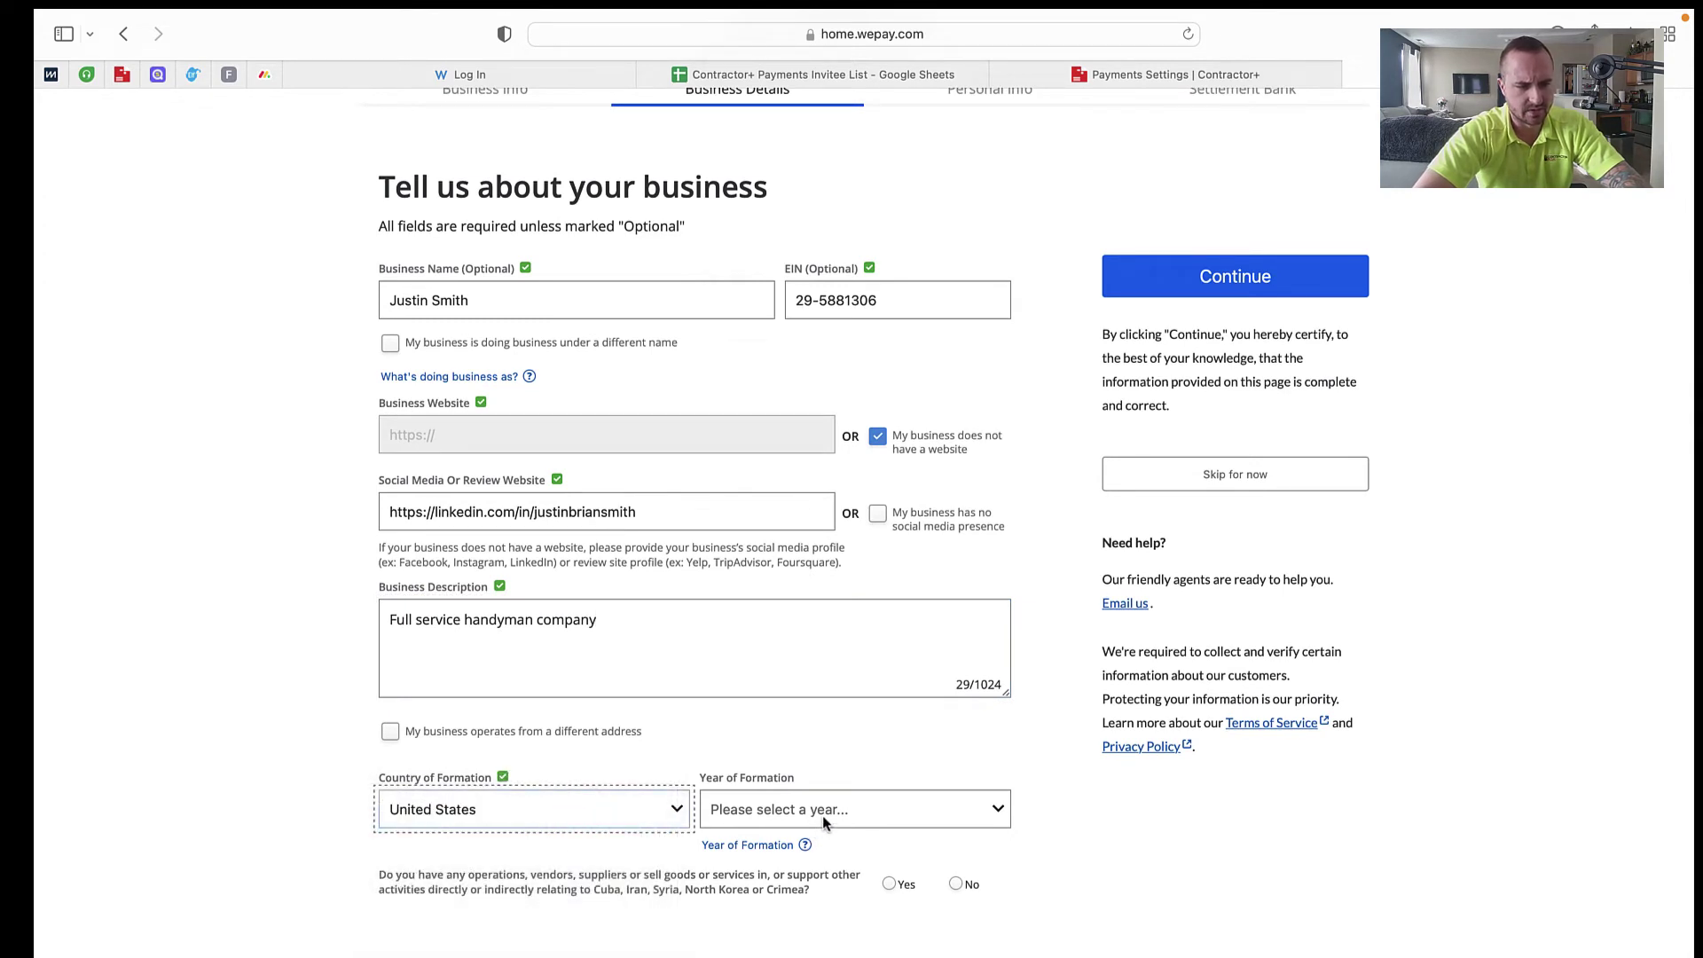
{"action": "left_click", "coordinate": [823, 816]}
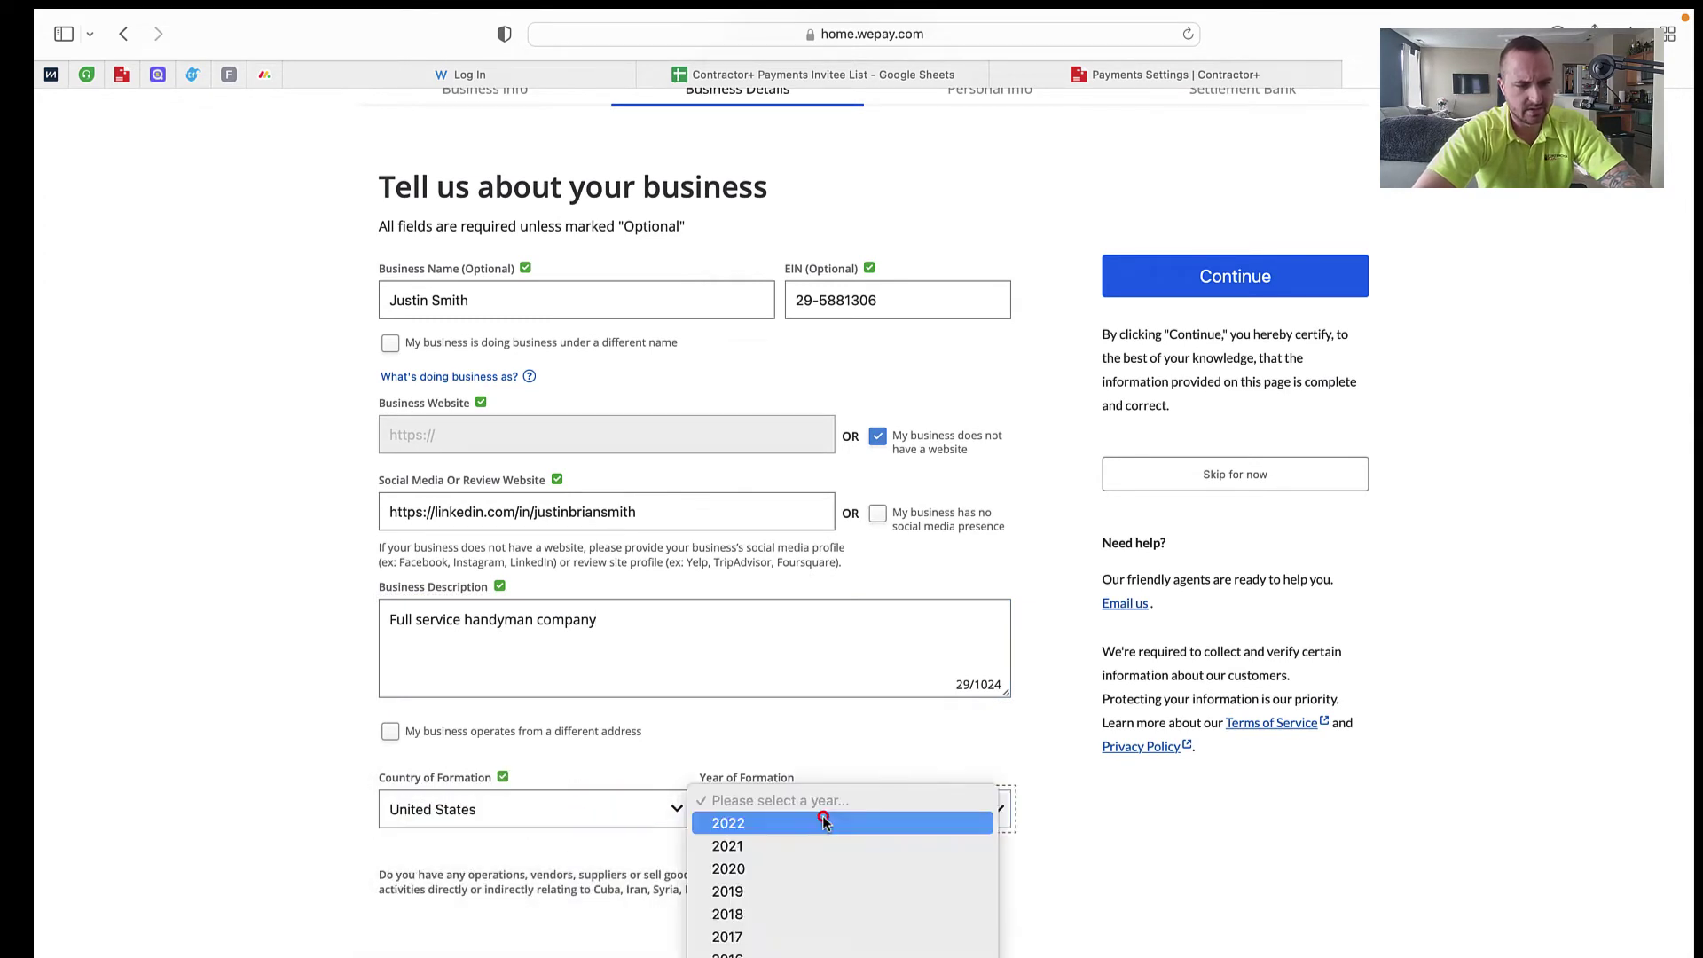
{"action": "left_click", "coordinate": [779, 828]}
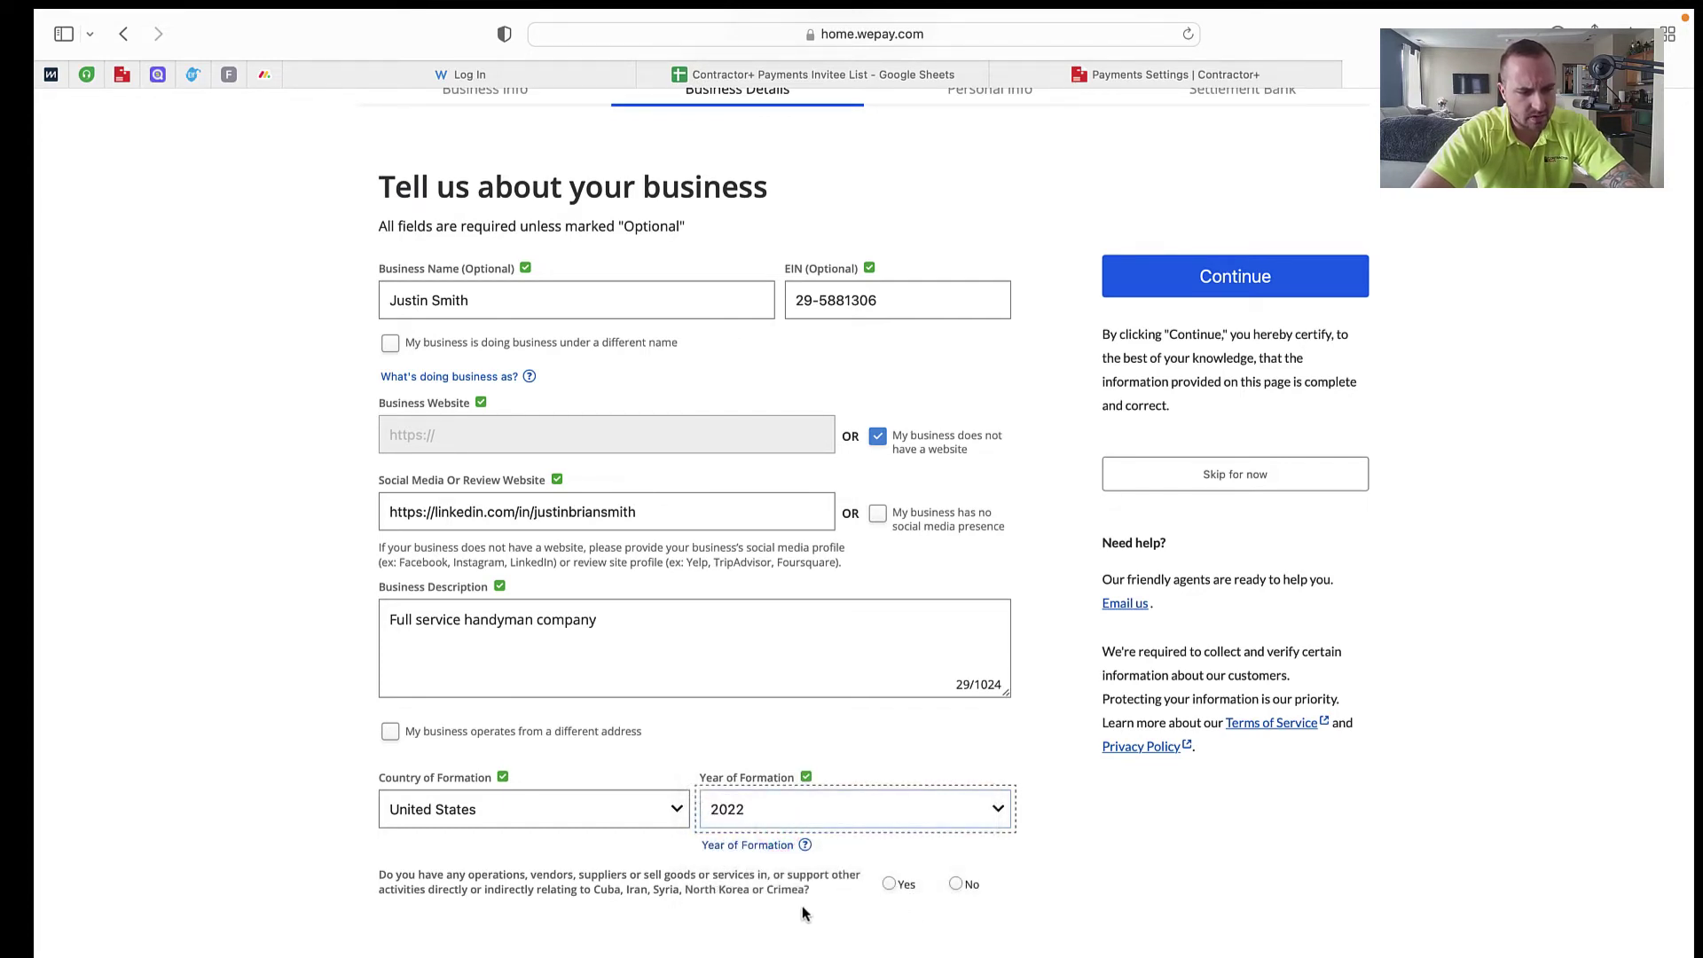
{"action": "left_click", "coordinate": [956, 885]}
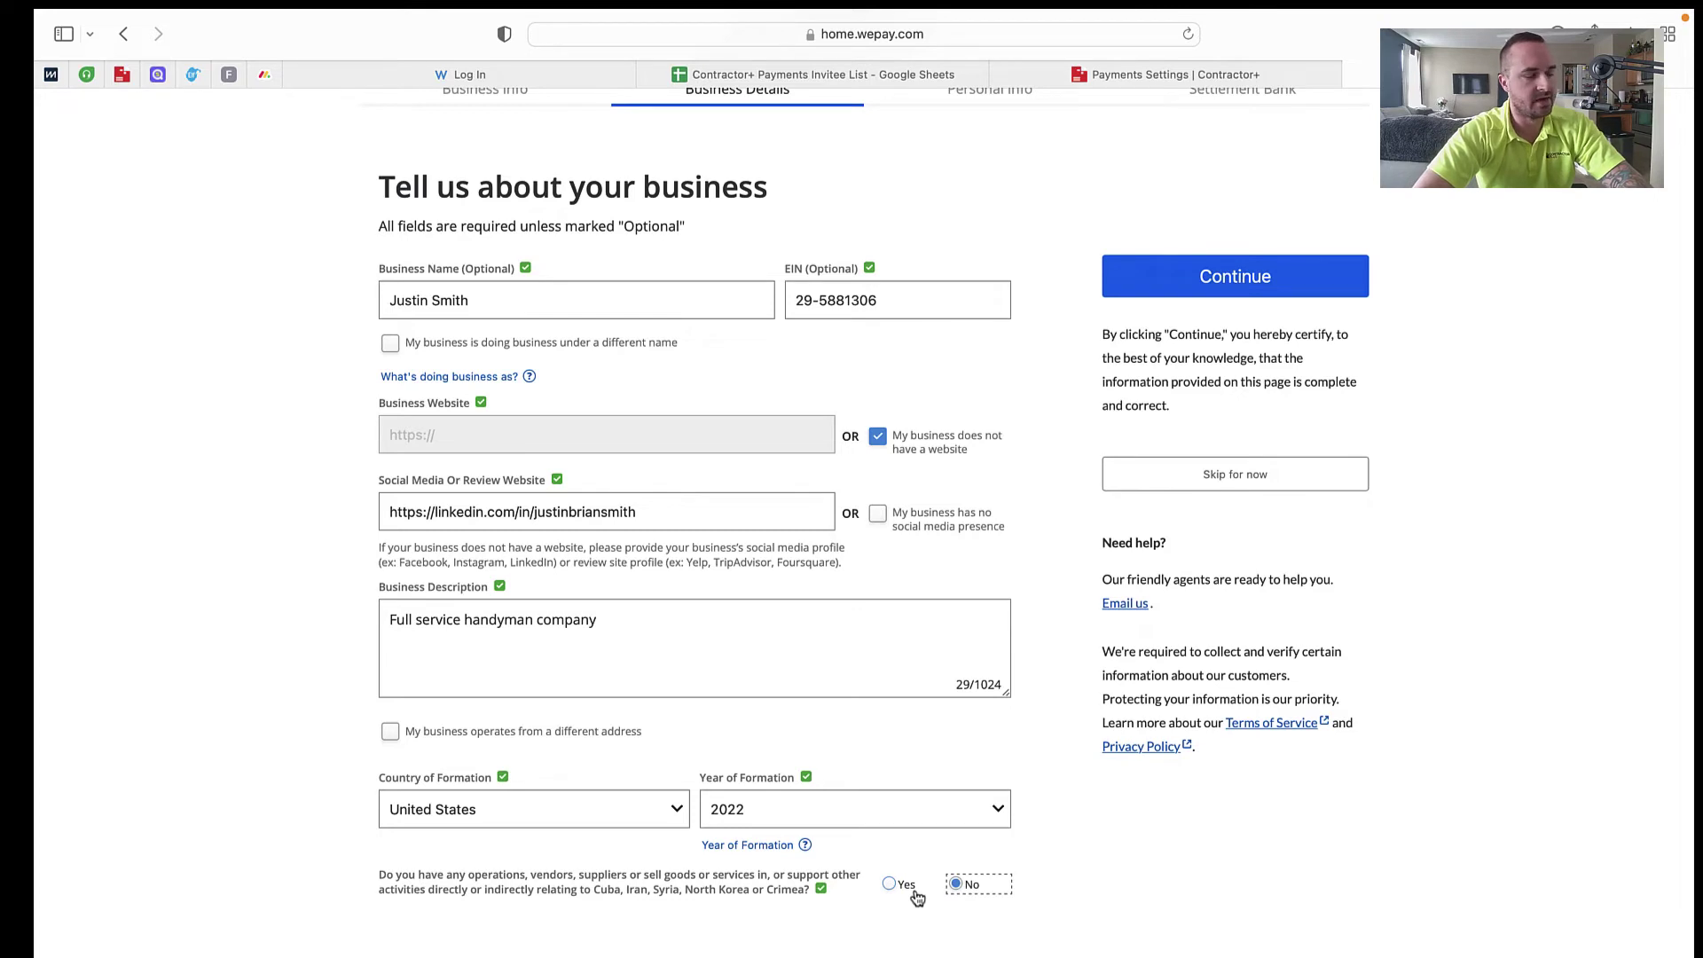
Step: Highlight the sanctioned-regions question, then continue to the Personal Info page
{"action": "left_click_drag", "start_coordinate": [837, 889], "coordinate": [368, 881]}
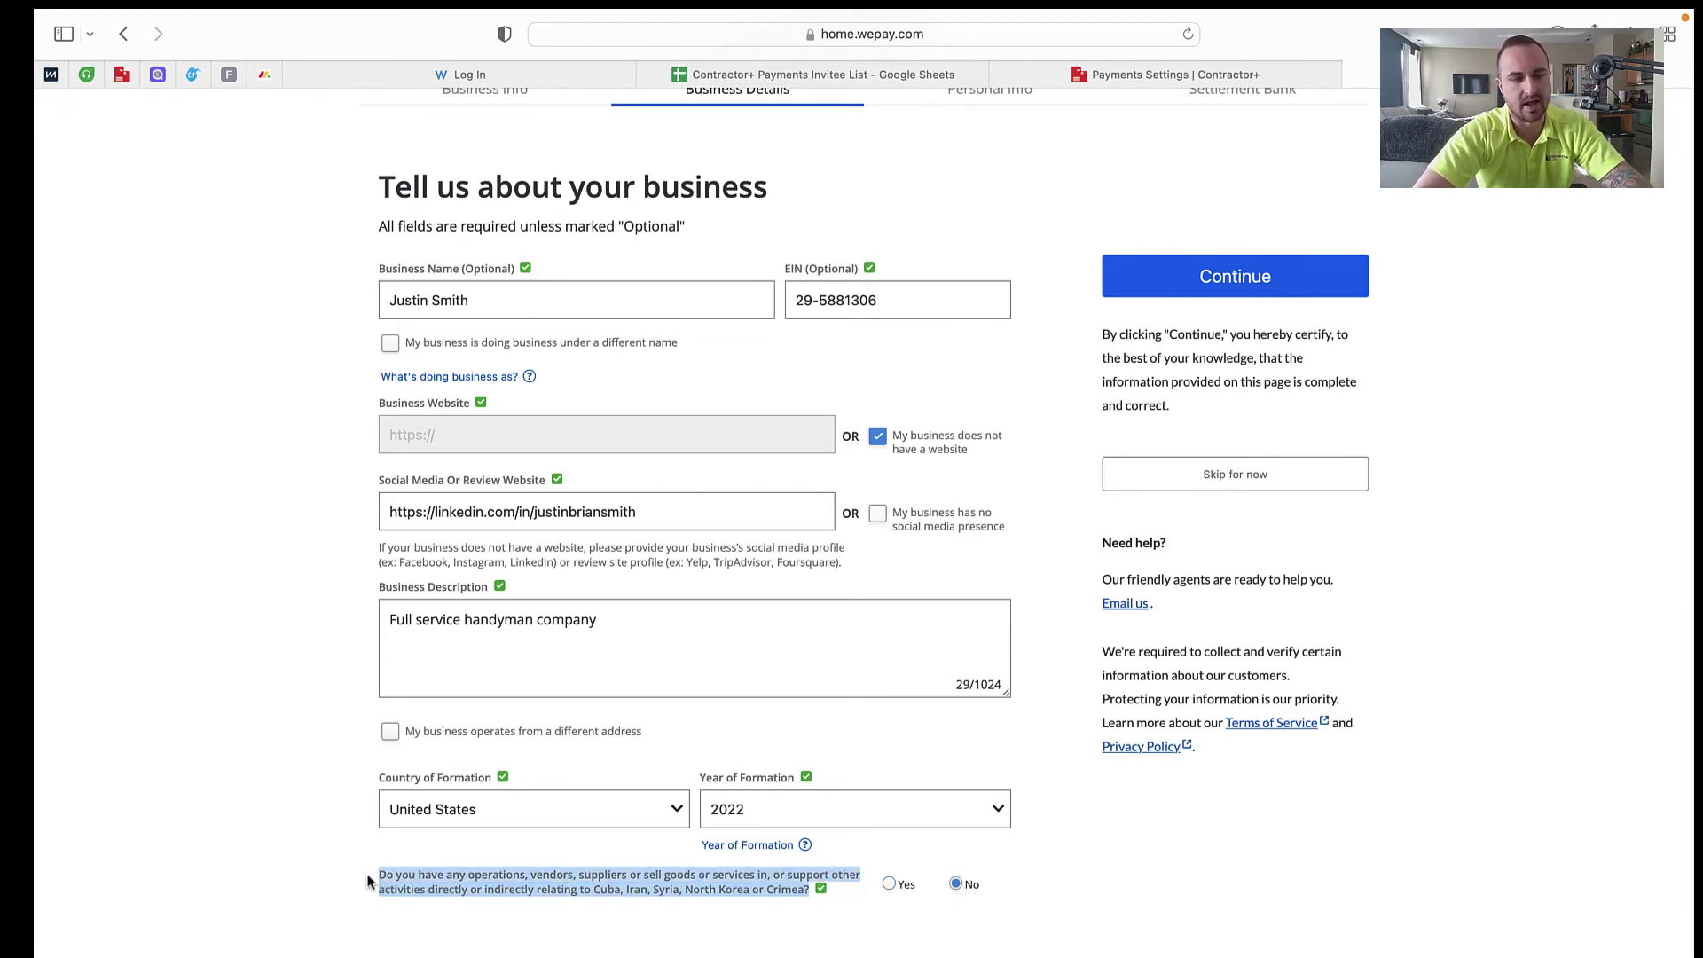
{"action": "left_click", "coordinate": [368, 881]}
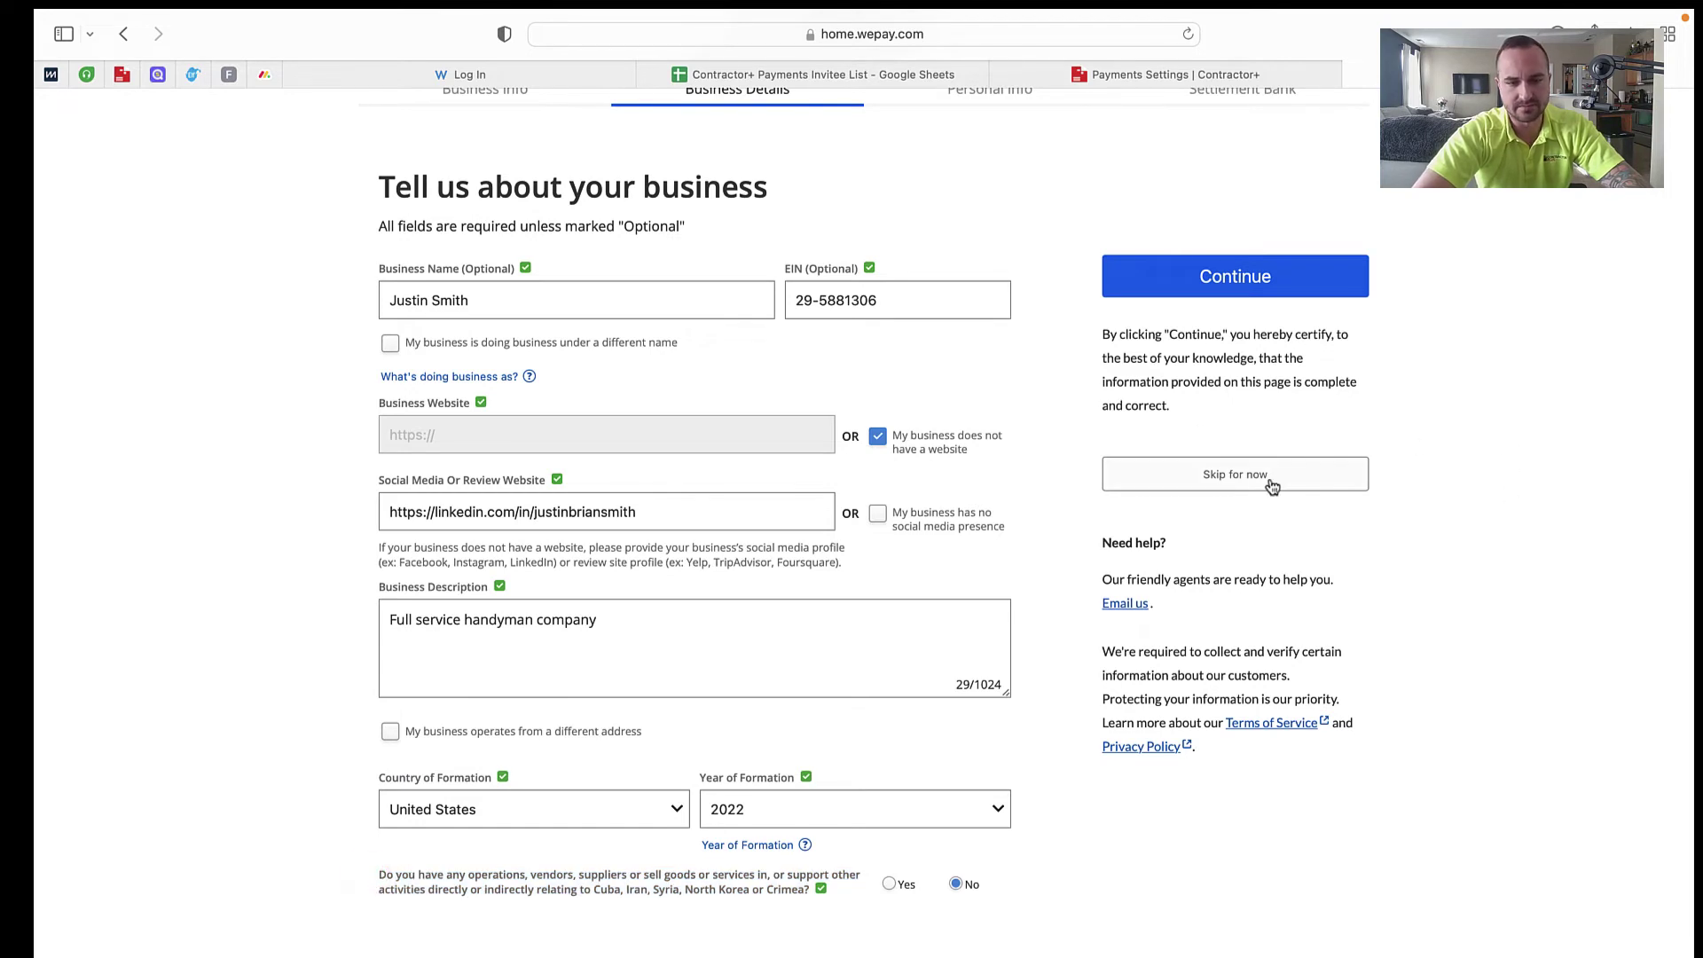
{"action": "left_click", "coordinate": [1266, 275]}
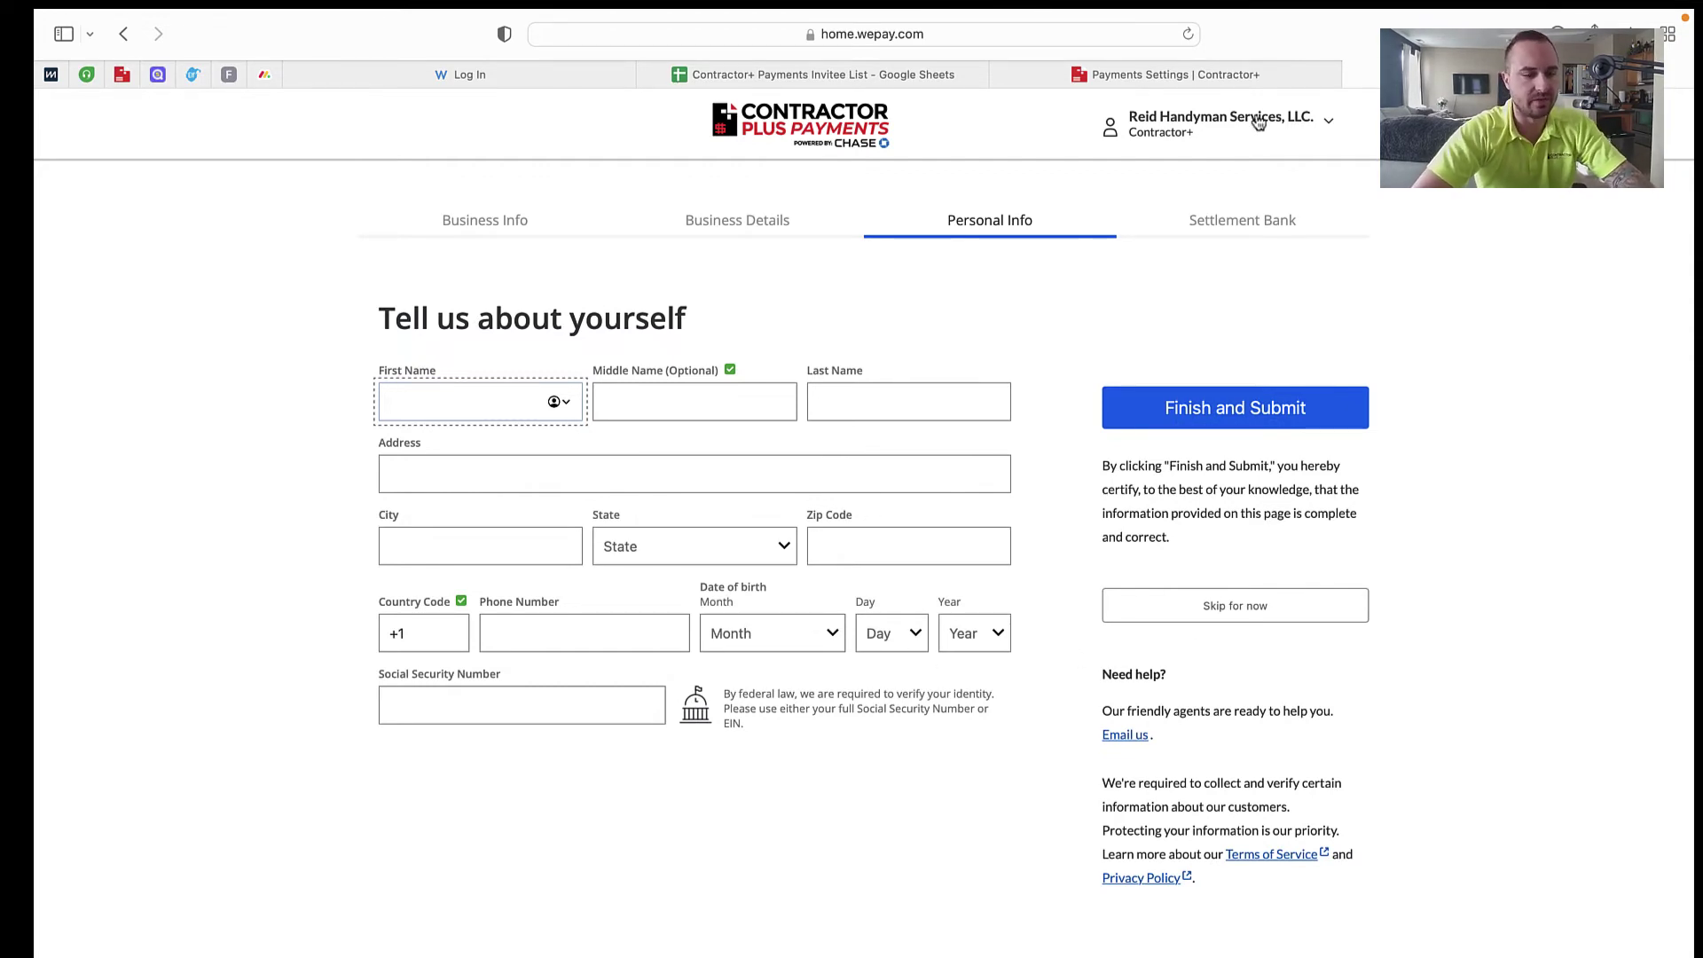
Step: Return to the Contractor+ Payments settings and review the 25% setup with email, business and deposit steps pending
{"action": "left_click", "coordinate": [1223, 78]}
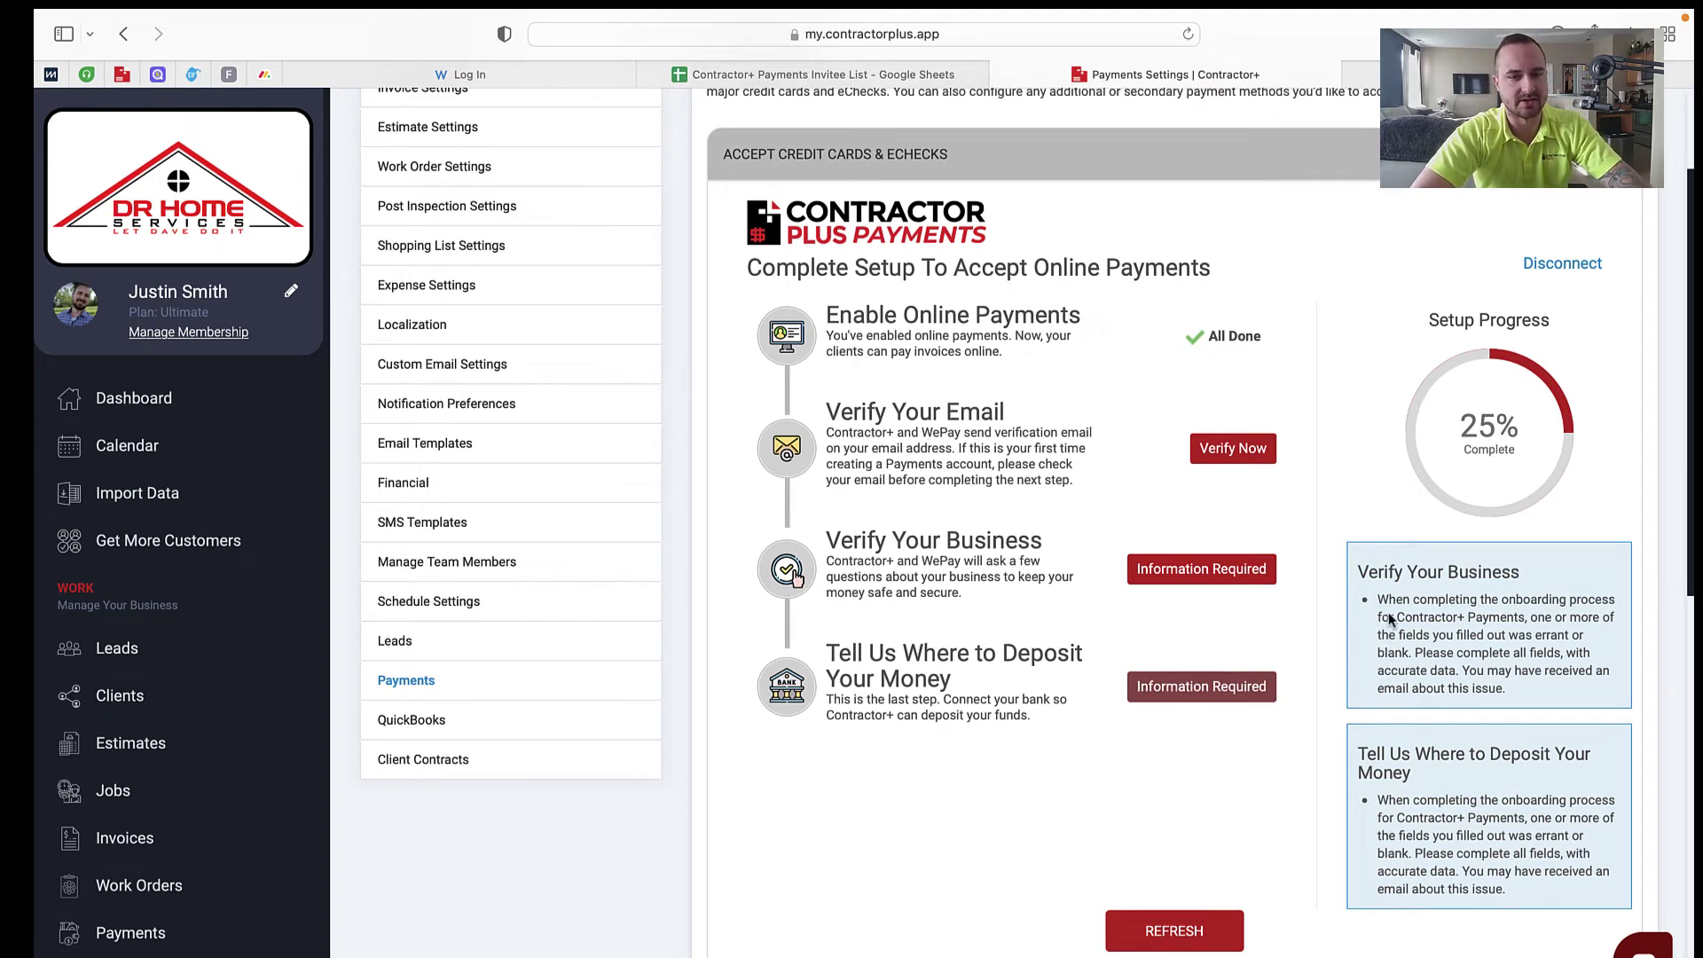
{"action": "scroll", "coordinate": [1382, 570], "scroll_direction": "down", "scroll_amount": 2}
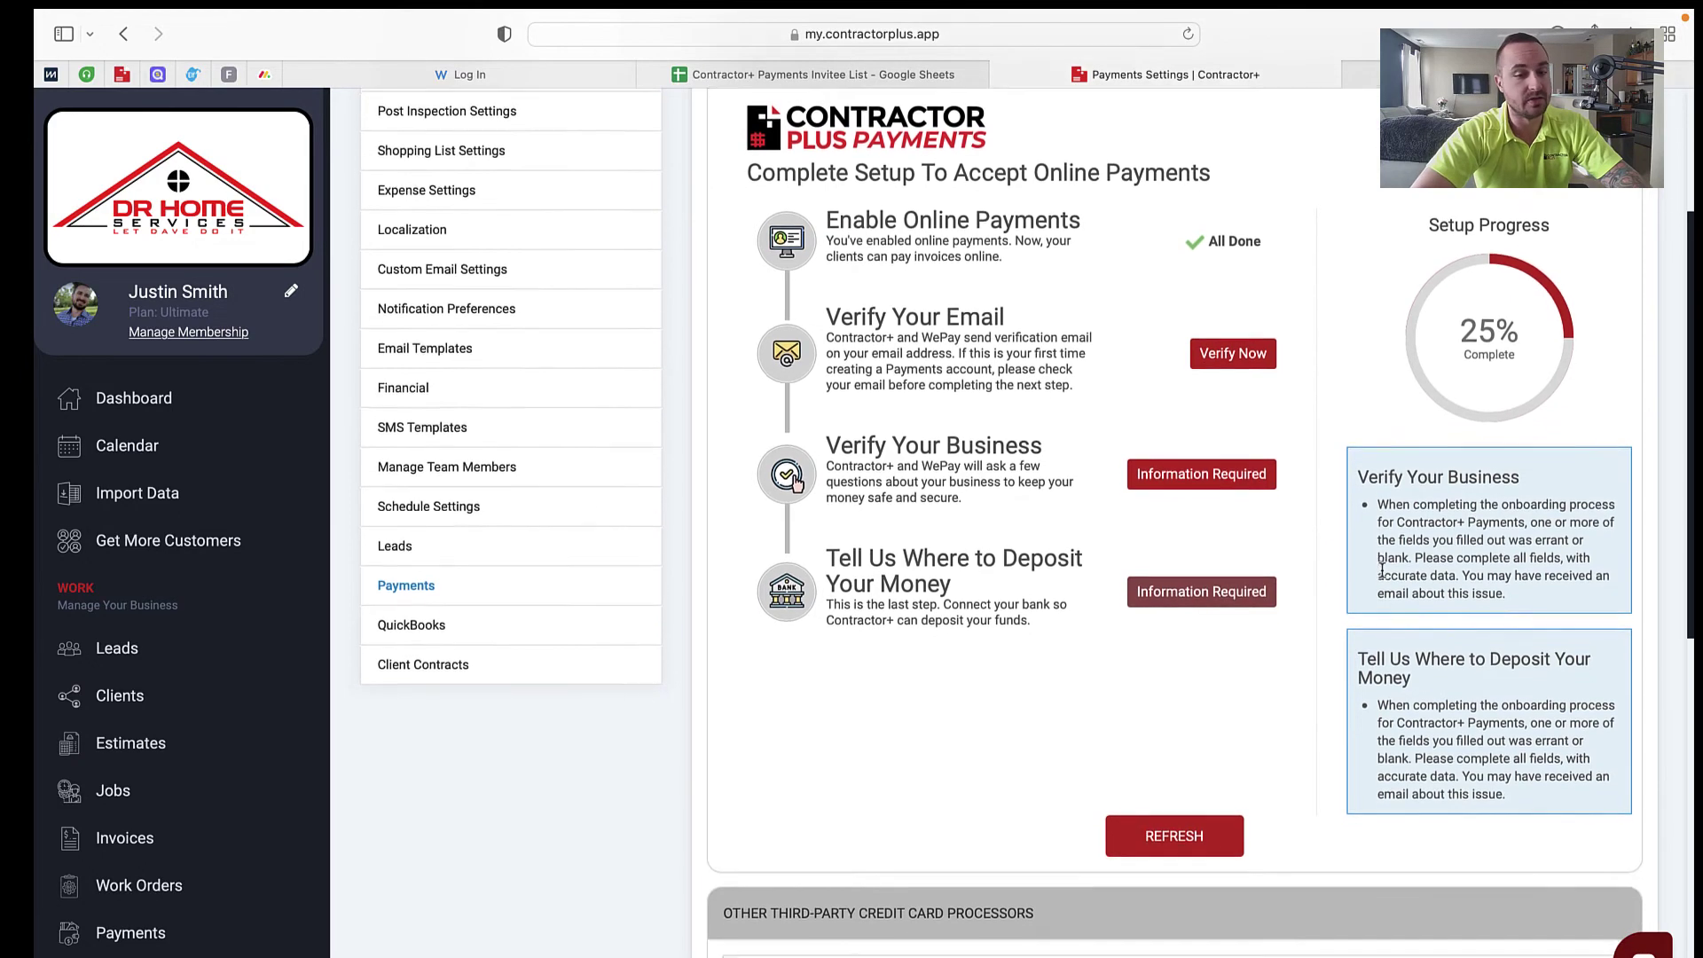
{"action": "scroll", "coordinate": [1382, 571], "scroll_direction": "up", "scroll_amount": 4}
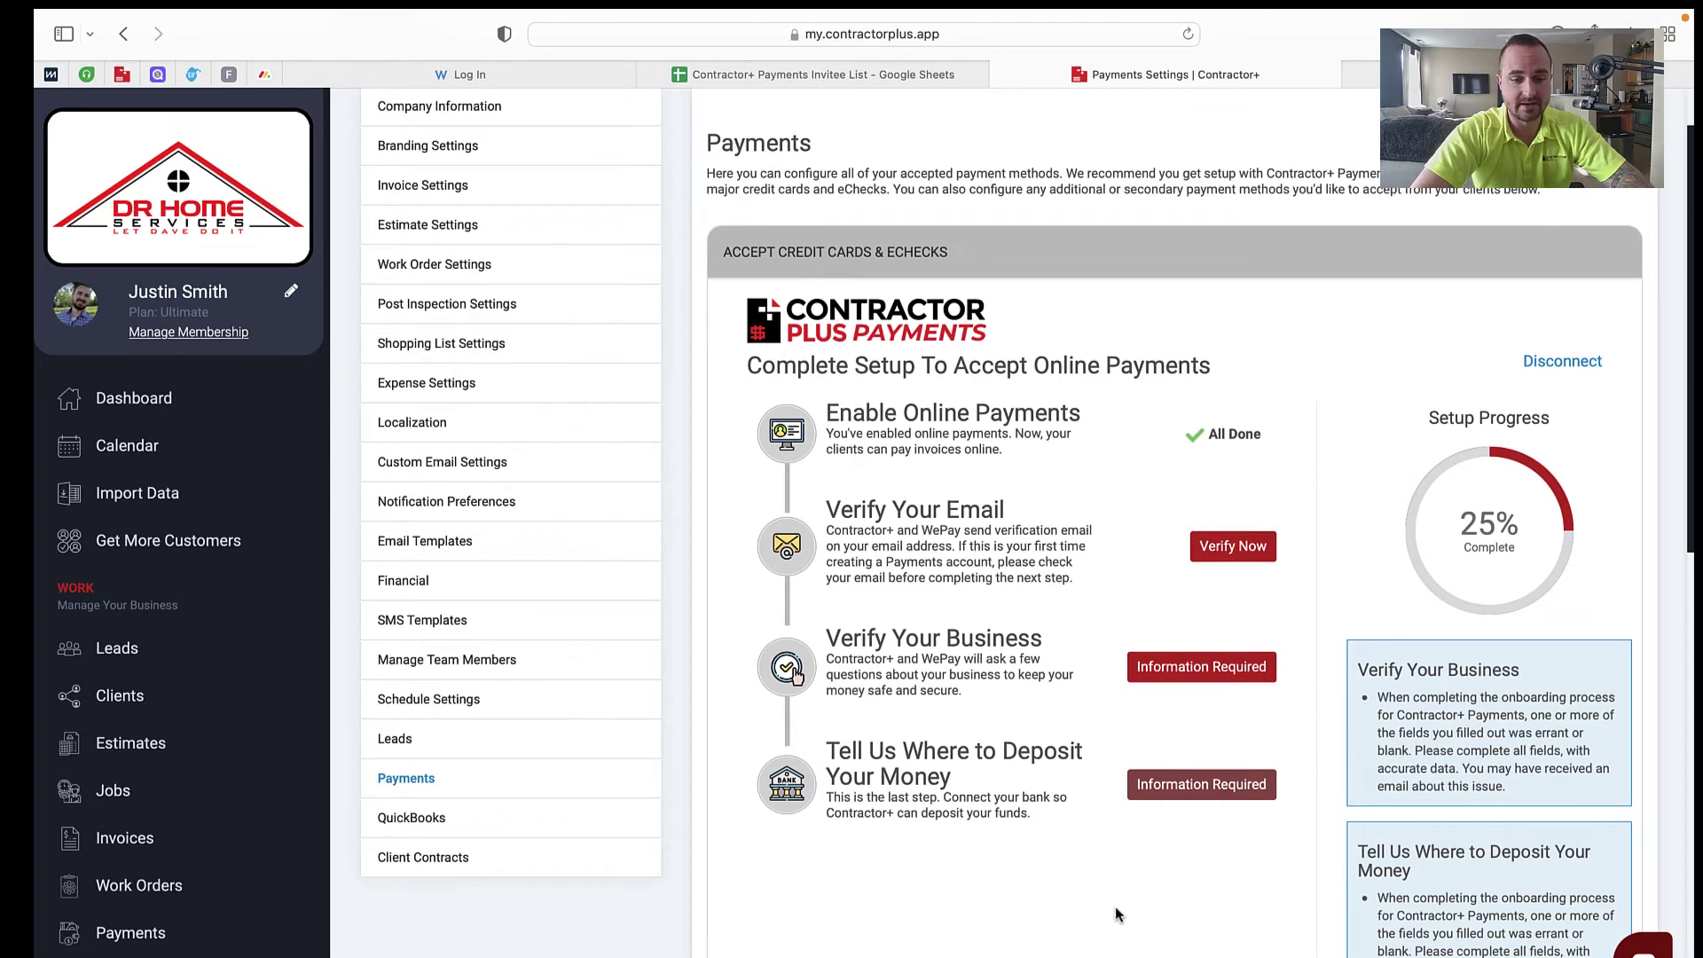
{"action": "scroll", "coordinate": [1115, 913], "scroll_direction": "down", "scroll_amount": 1}
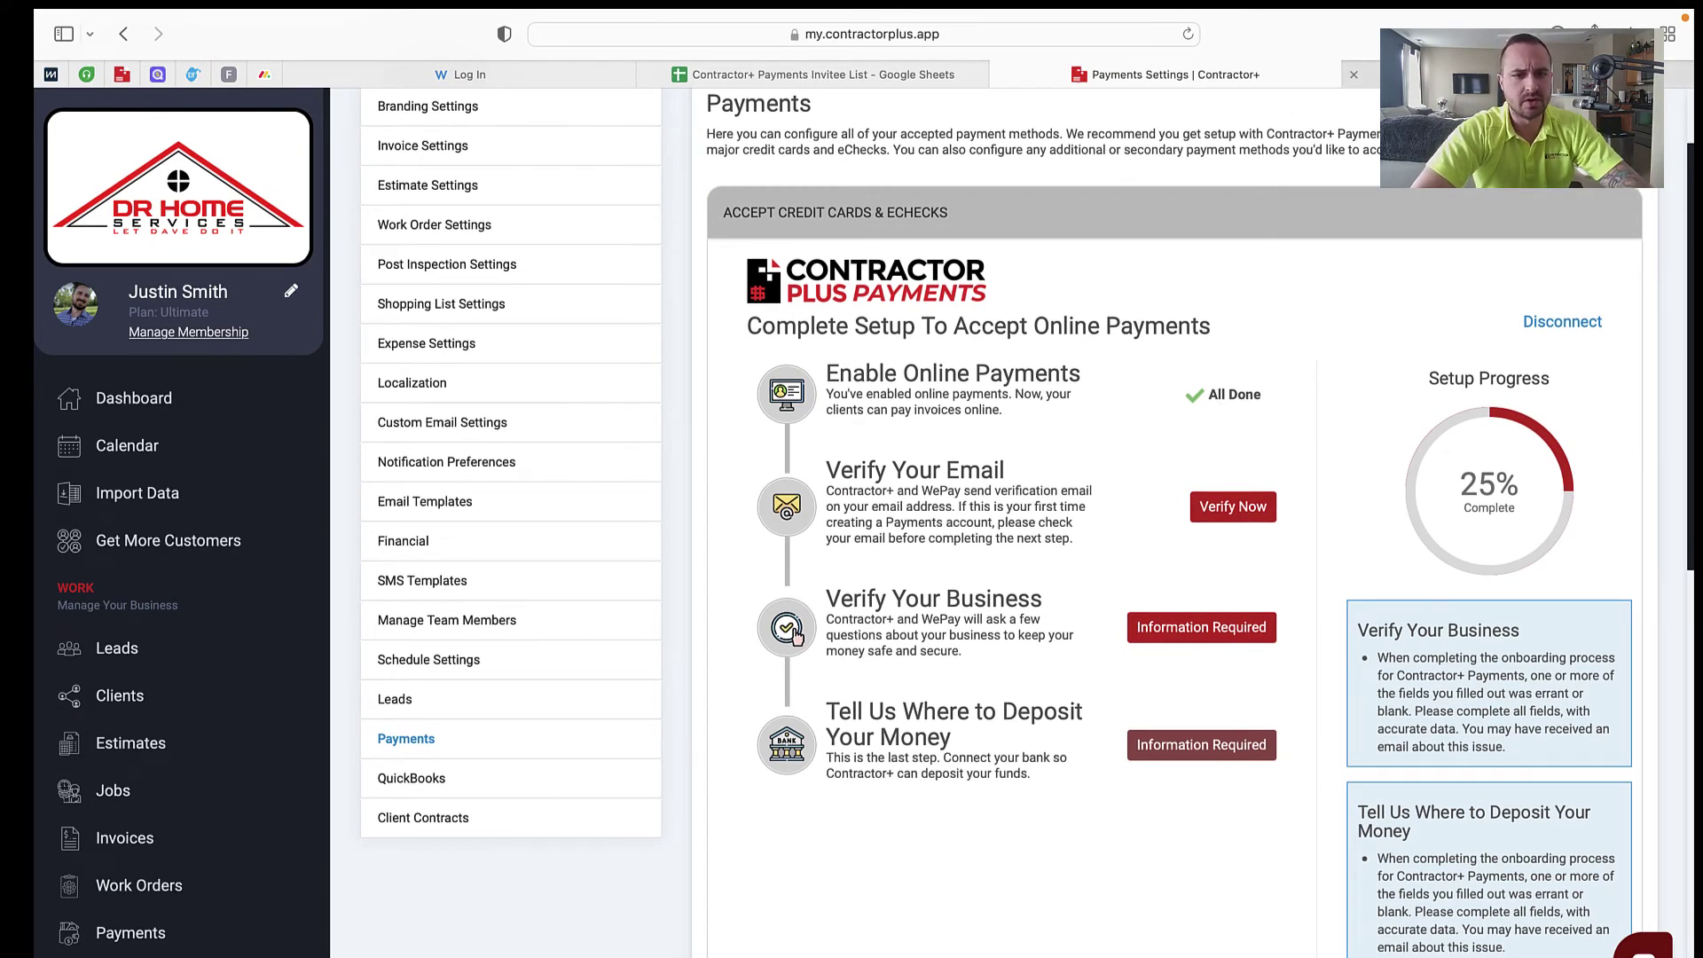
{"action": "scroll", "coordinate": [1011, 532], "scroll_direction": "up", "scroll_amount": 3}
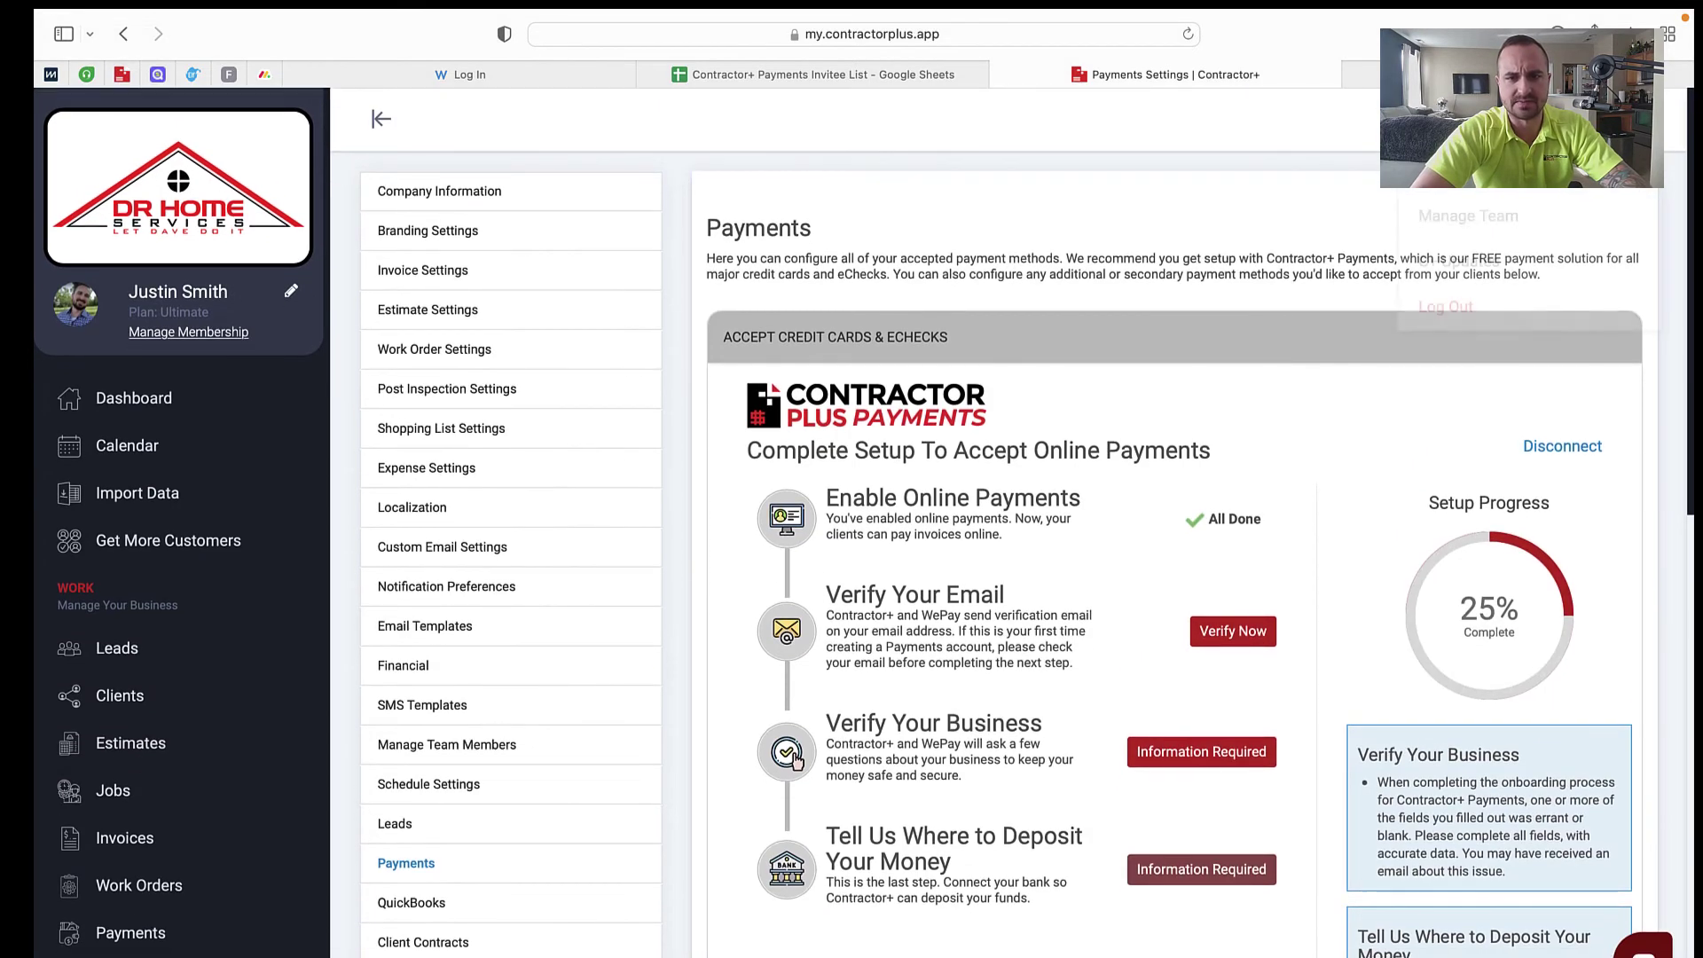
Step: Log out of Contractor+ and fill the sign-in form with the saved credentials
{"action": "left_click", "coordinate": [1513, 310]}
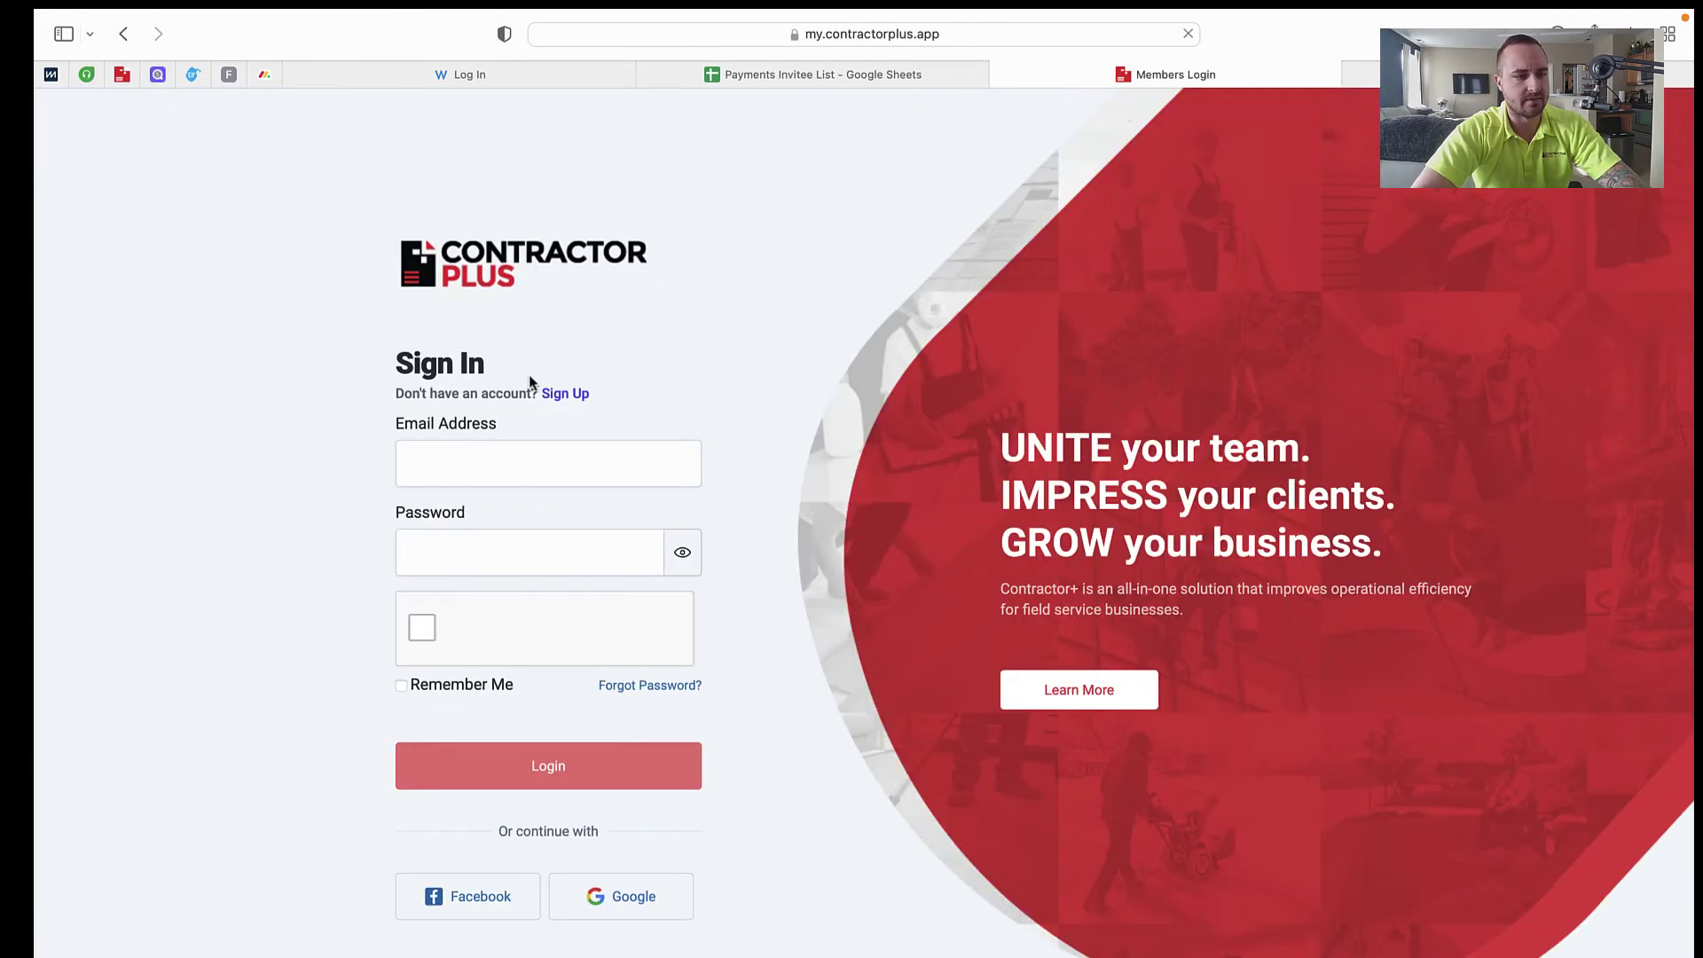
{"action": "left_click", "coordinate": [506, 465]}
{"action": "type", "text": "ce"}
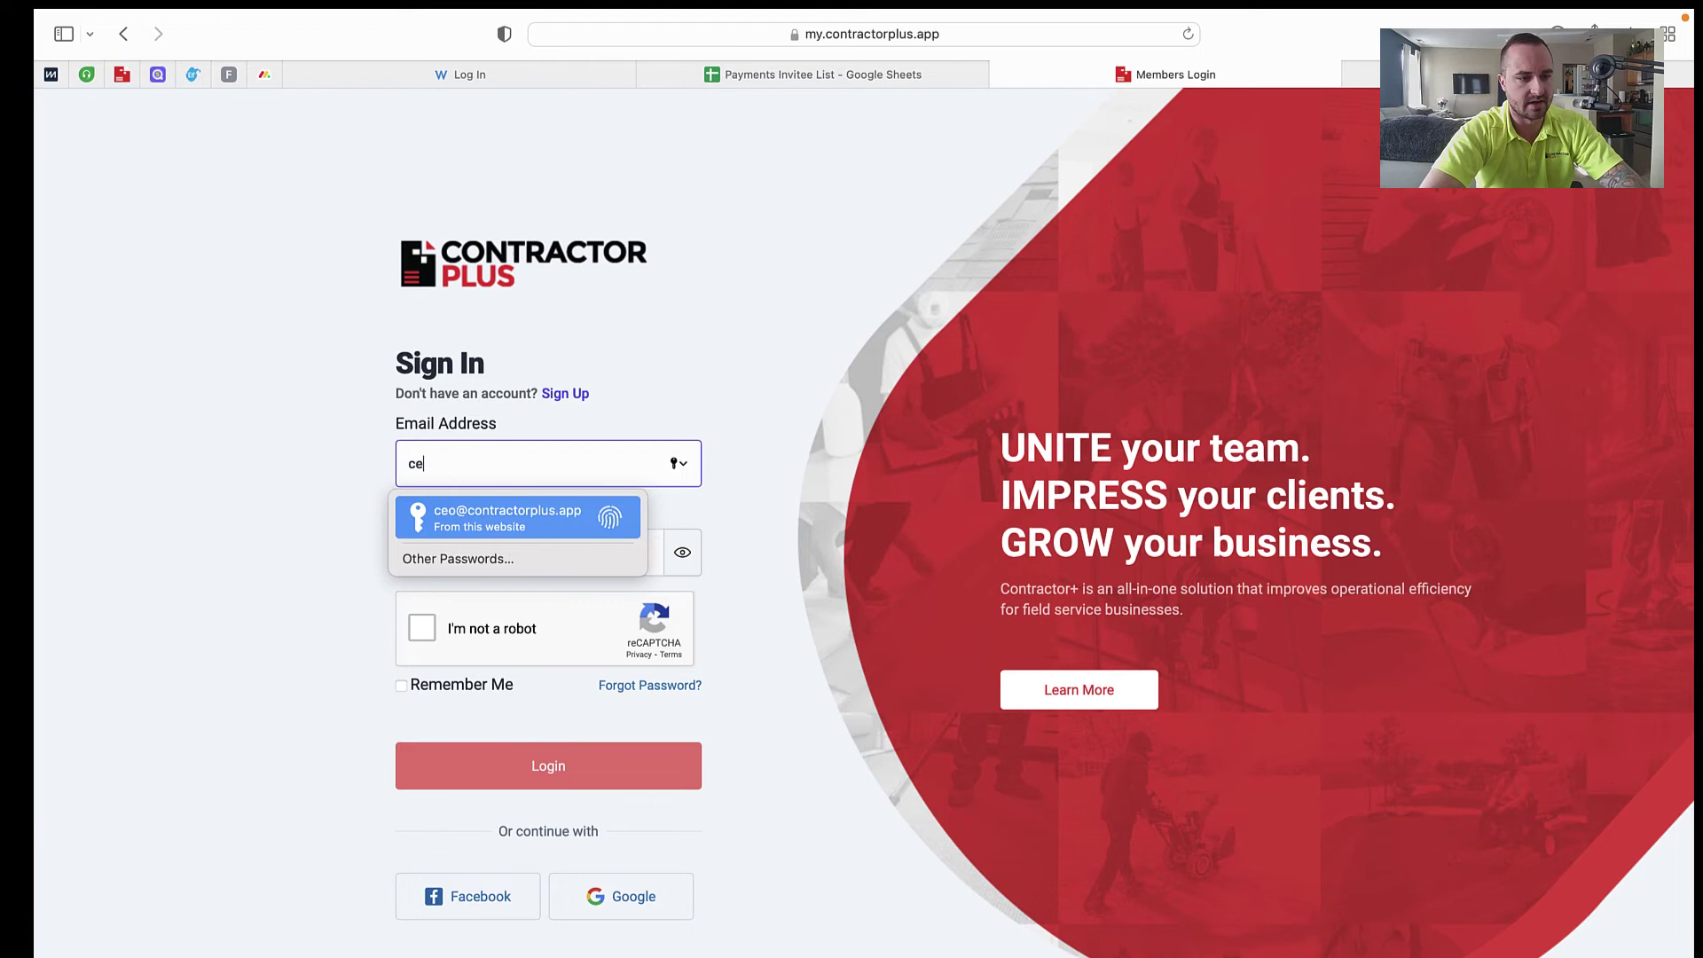
{"action": "left_click", "coordinate": [497, 517]}
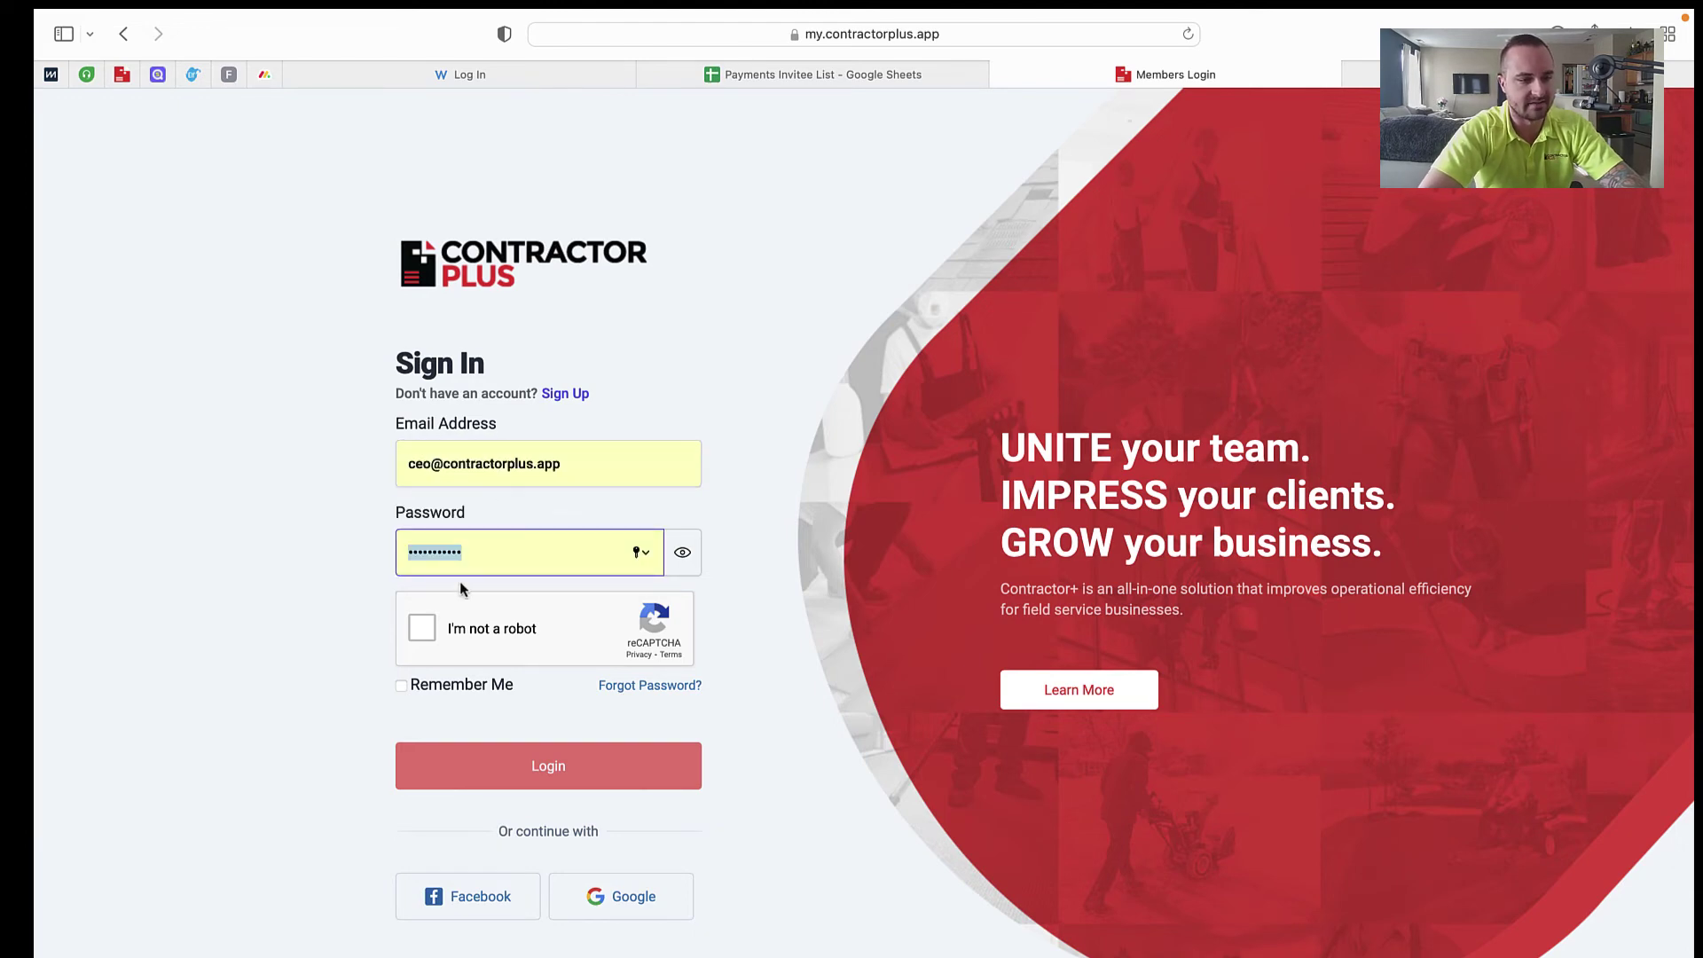
Step: Start the I'm not a robot check and mark the four traffic-light tiles
{"action": "left_click", "coordinate": [422, 627]}
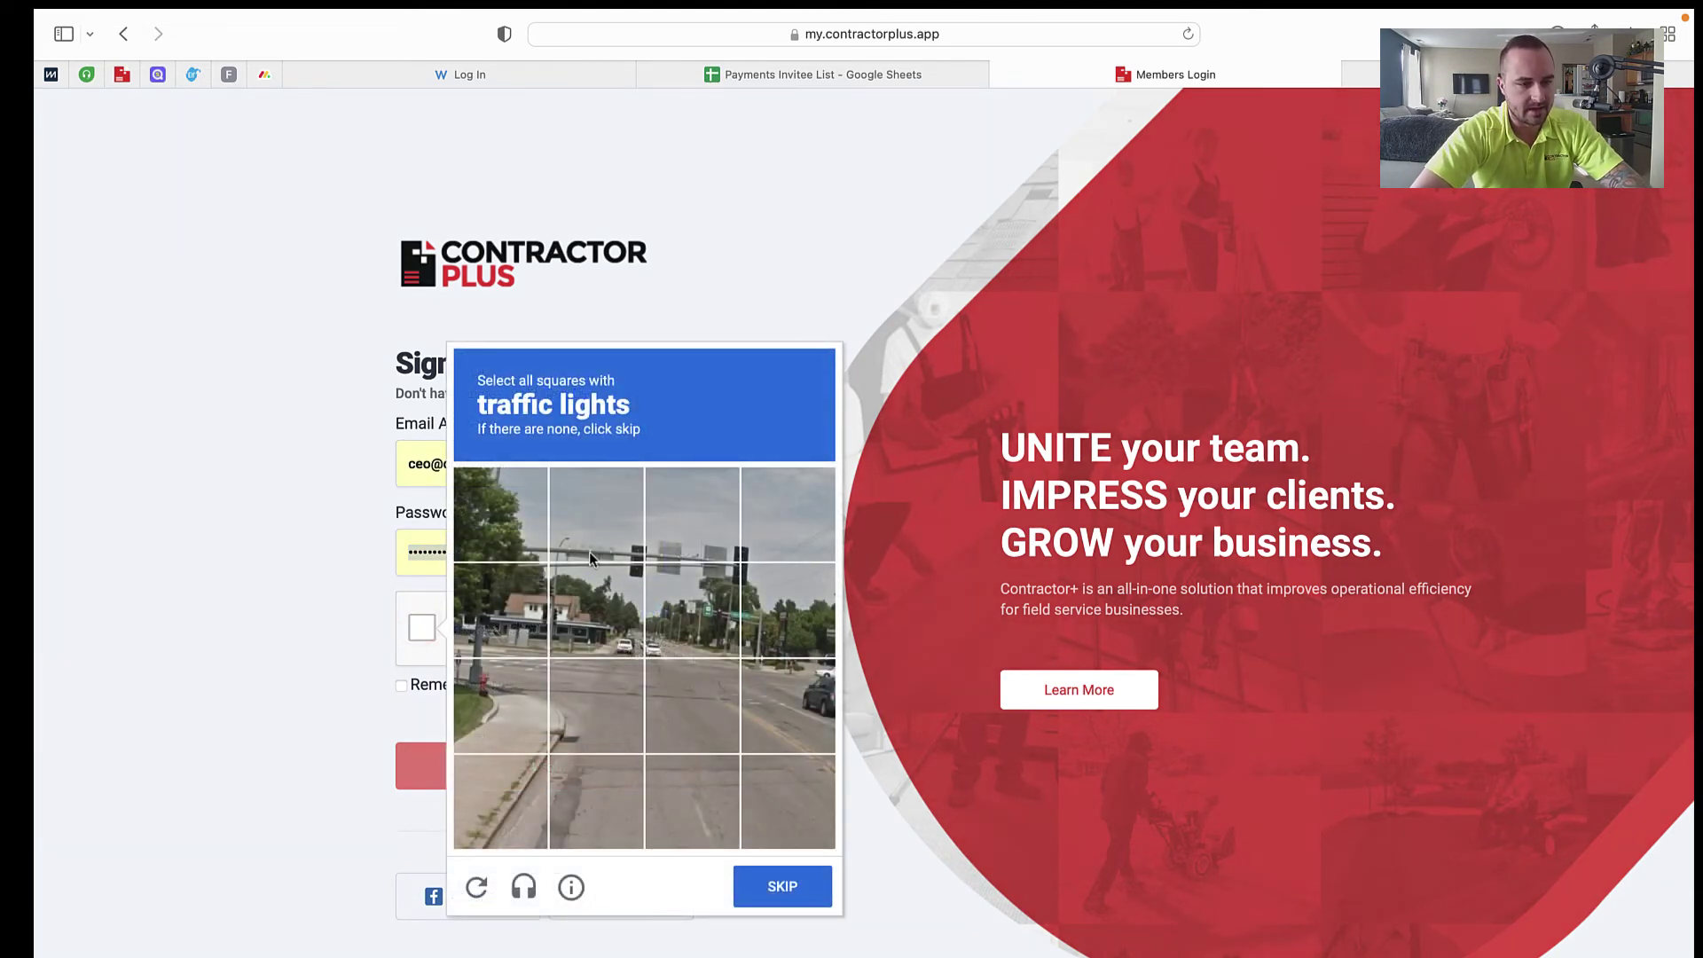
{"action": "left_click", "coordinate": [589, 551]}
{"action": "left_click", "coordinate": [607, 576]}
{"action": "left_click", "coordinate": [767, 591]}
{"action": "left_click", "coordinate": [763, 548]}
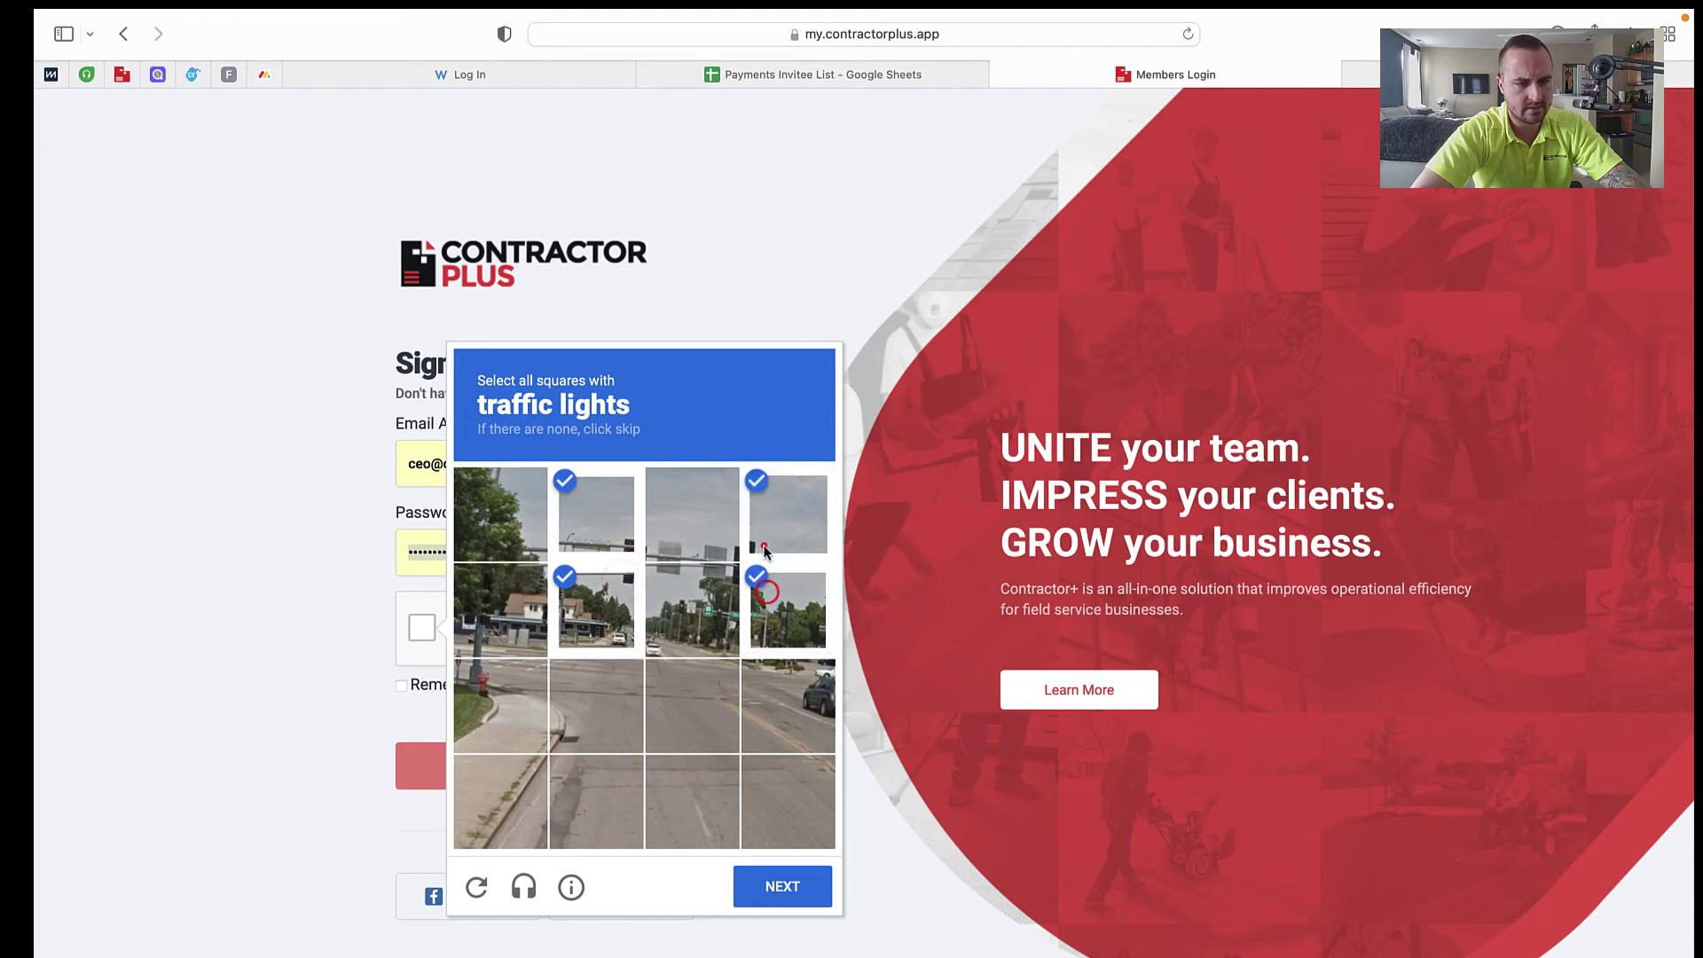
{"action": "left_click", "coordinate": [798, 891]}
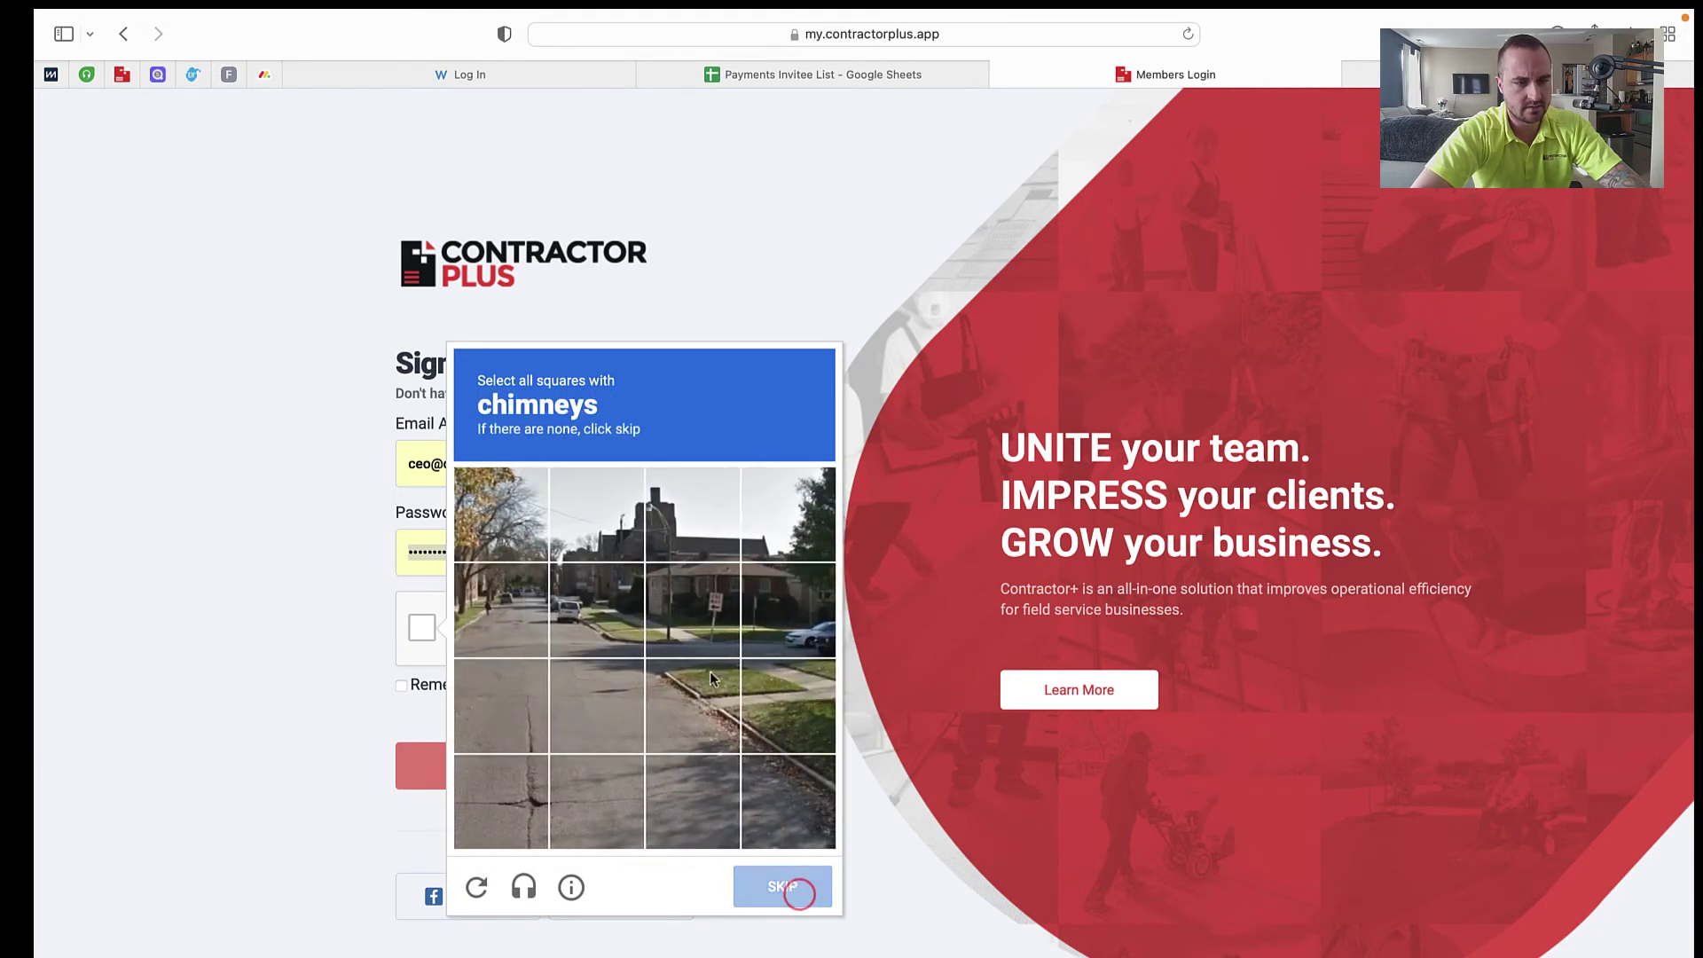
Step: Pass the chimney and fire hydrant image challenges, then log in
{"action": "left_click", "coordinate": [692, 519]}
{"action": "left_click", "coordinate": [783, 891]}
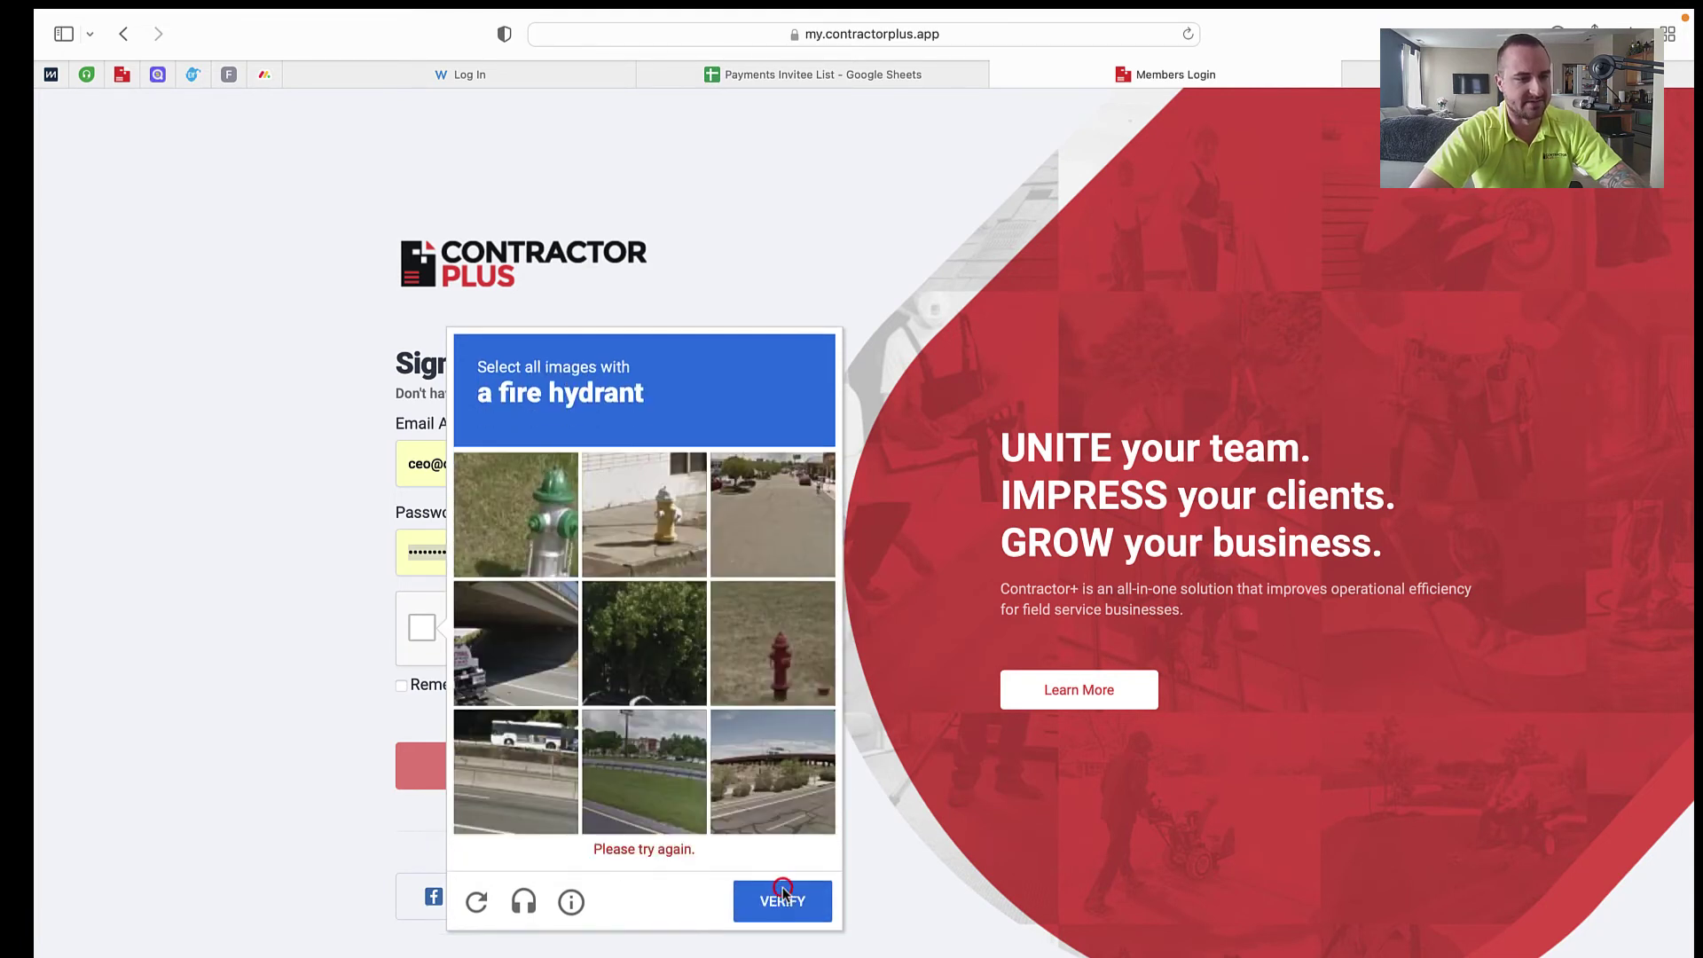
{"action": "left_click", "coordinate": [507, 501]}
{"action": "left_click", "coordinate": [673, 516]}
{"action": "left_click", "coordinate": [759, 633]}
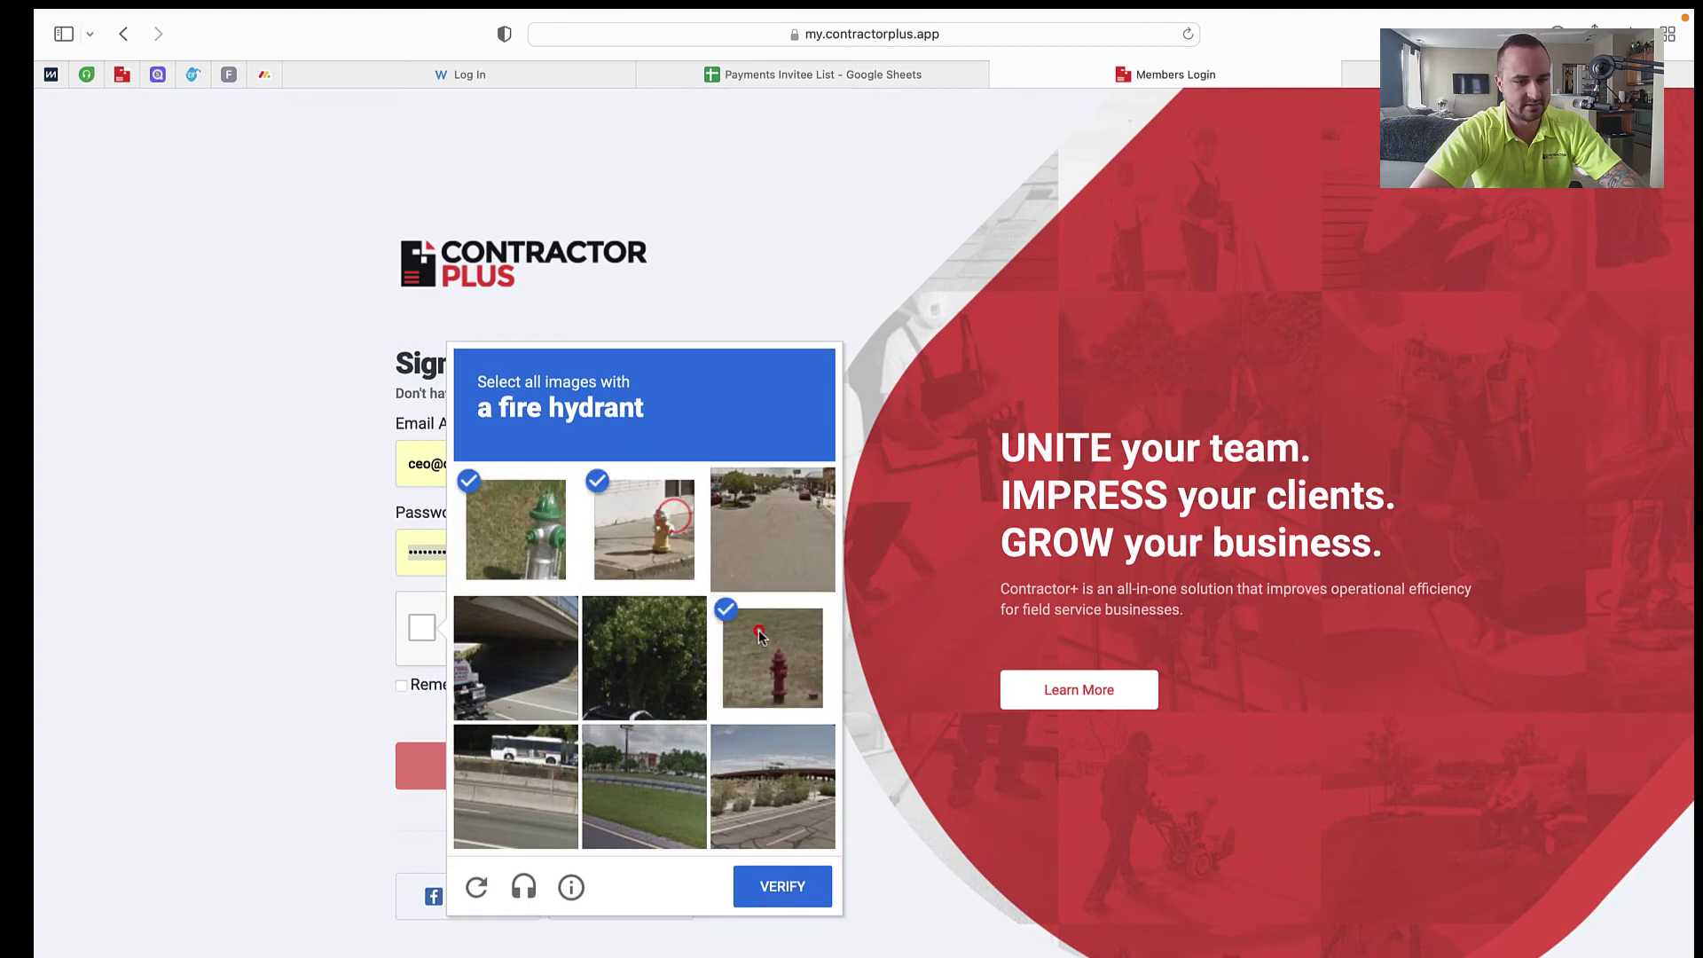
{"action": "left_click", "coordinate": [783, 887]}
{"action": "left_click", "coordinate": [593, 764]}
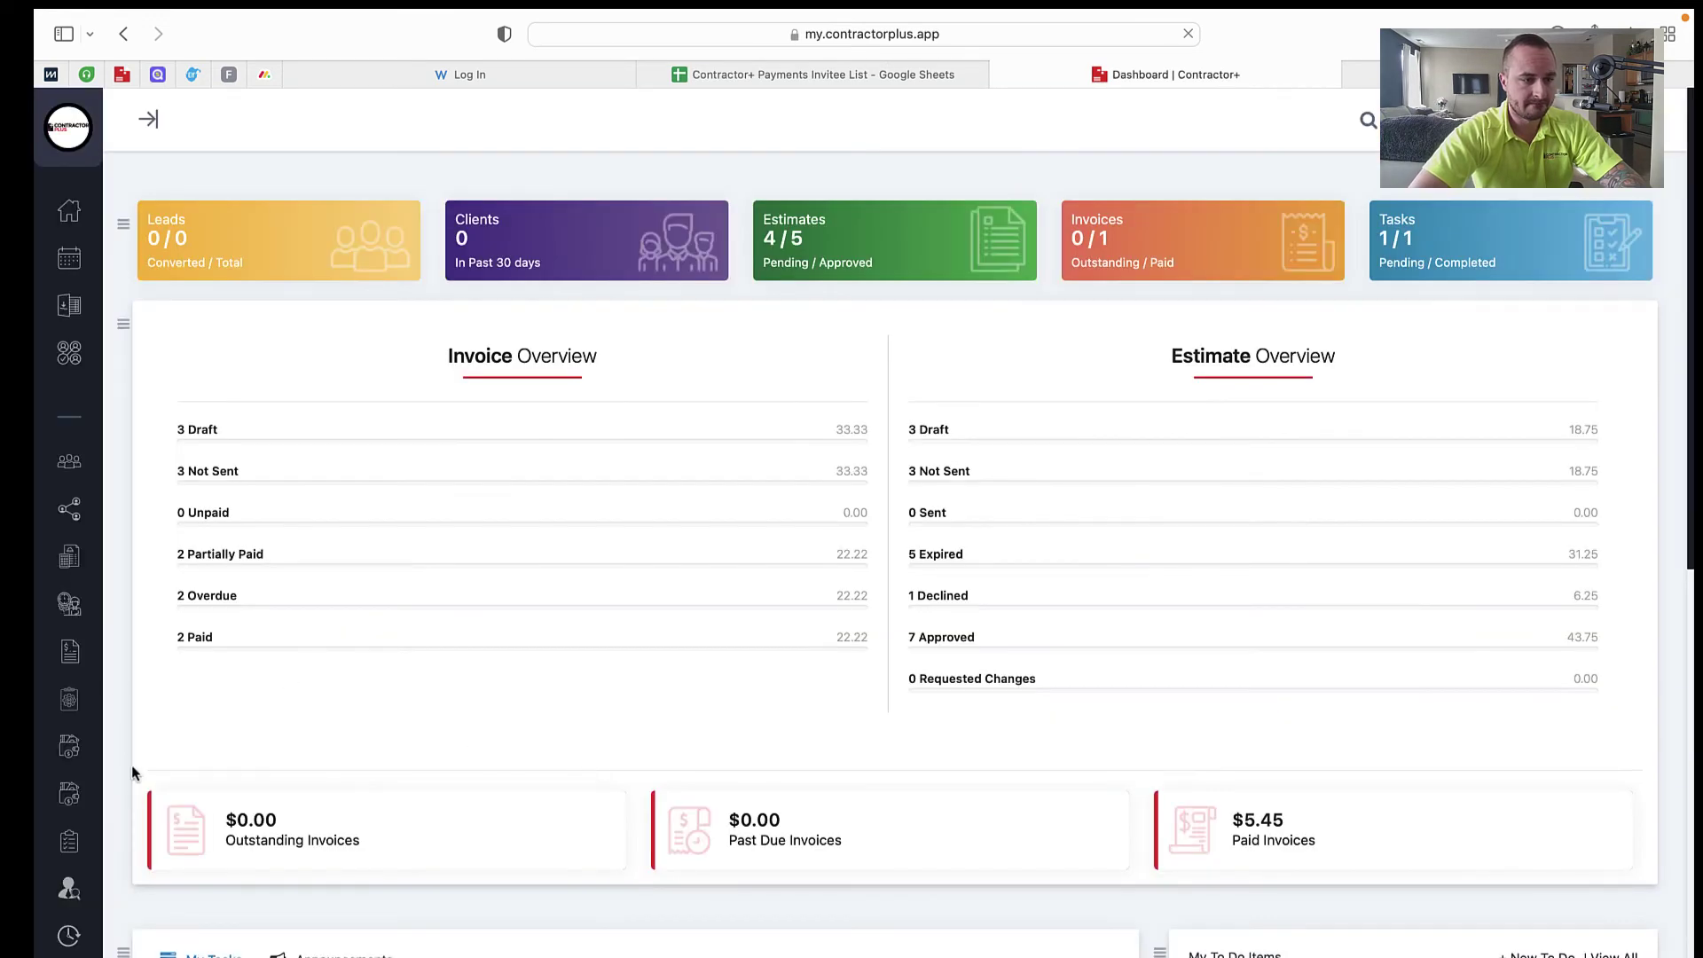
Step: Go to Settings > Payments to see card rates of 2.9% + 30¢ and ACH at 1.0%
{"action": "mouse_move", "coordinate": [76, 924]}
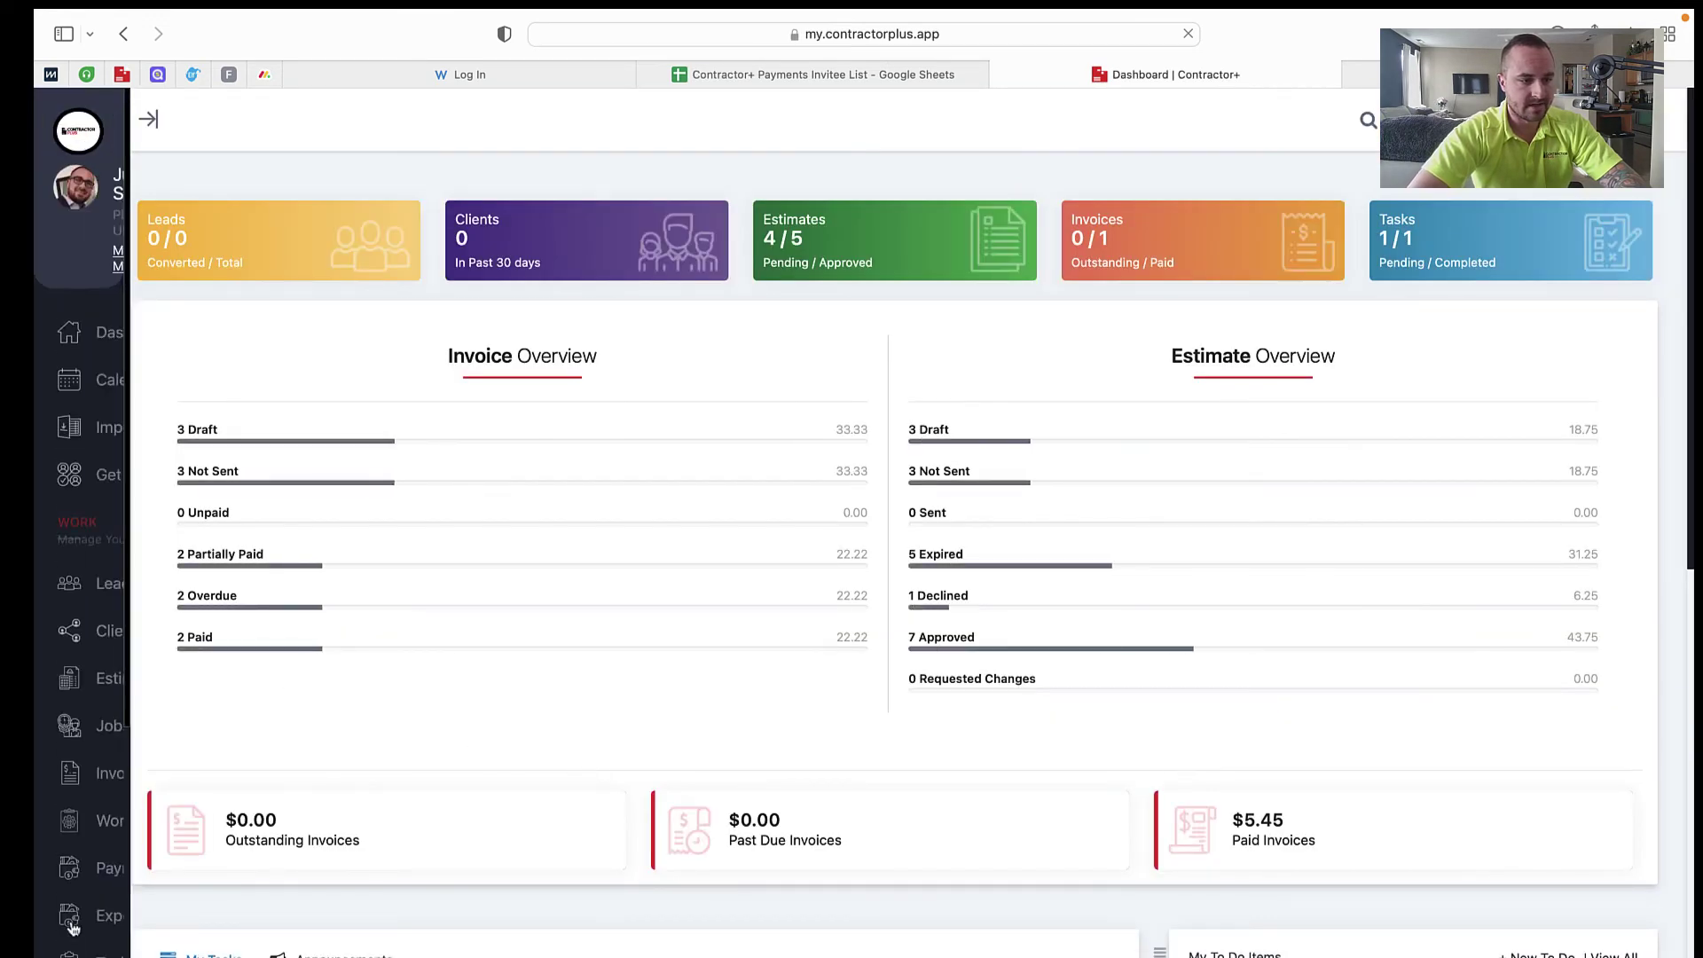
{"action": "left_click", "coordinate": [152, 925]}
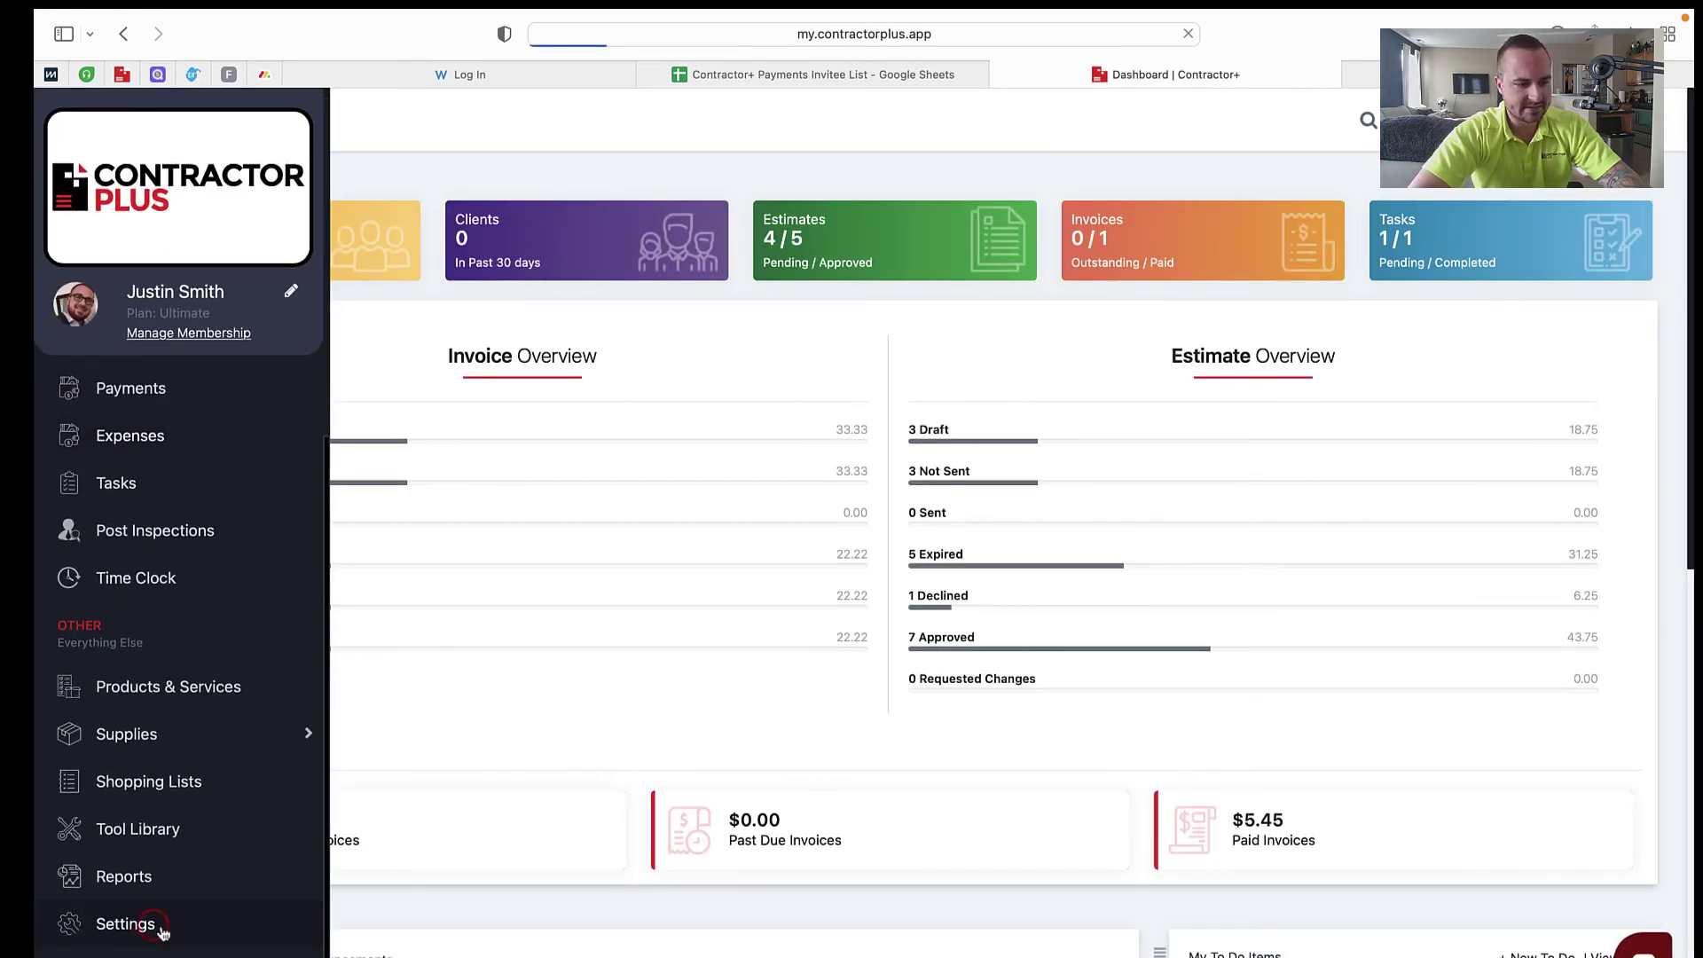
{"action": "scroll", "coordinate": [453, 706], "scroll_direction": "down", "scroll_amount": 3}
{"action": "scroll", "coordinate": [454, 705], "scroll_direction": "down", "scroll_amount": 3}
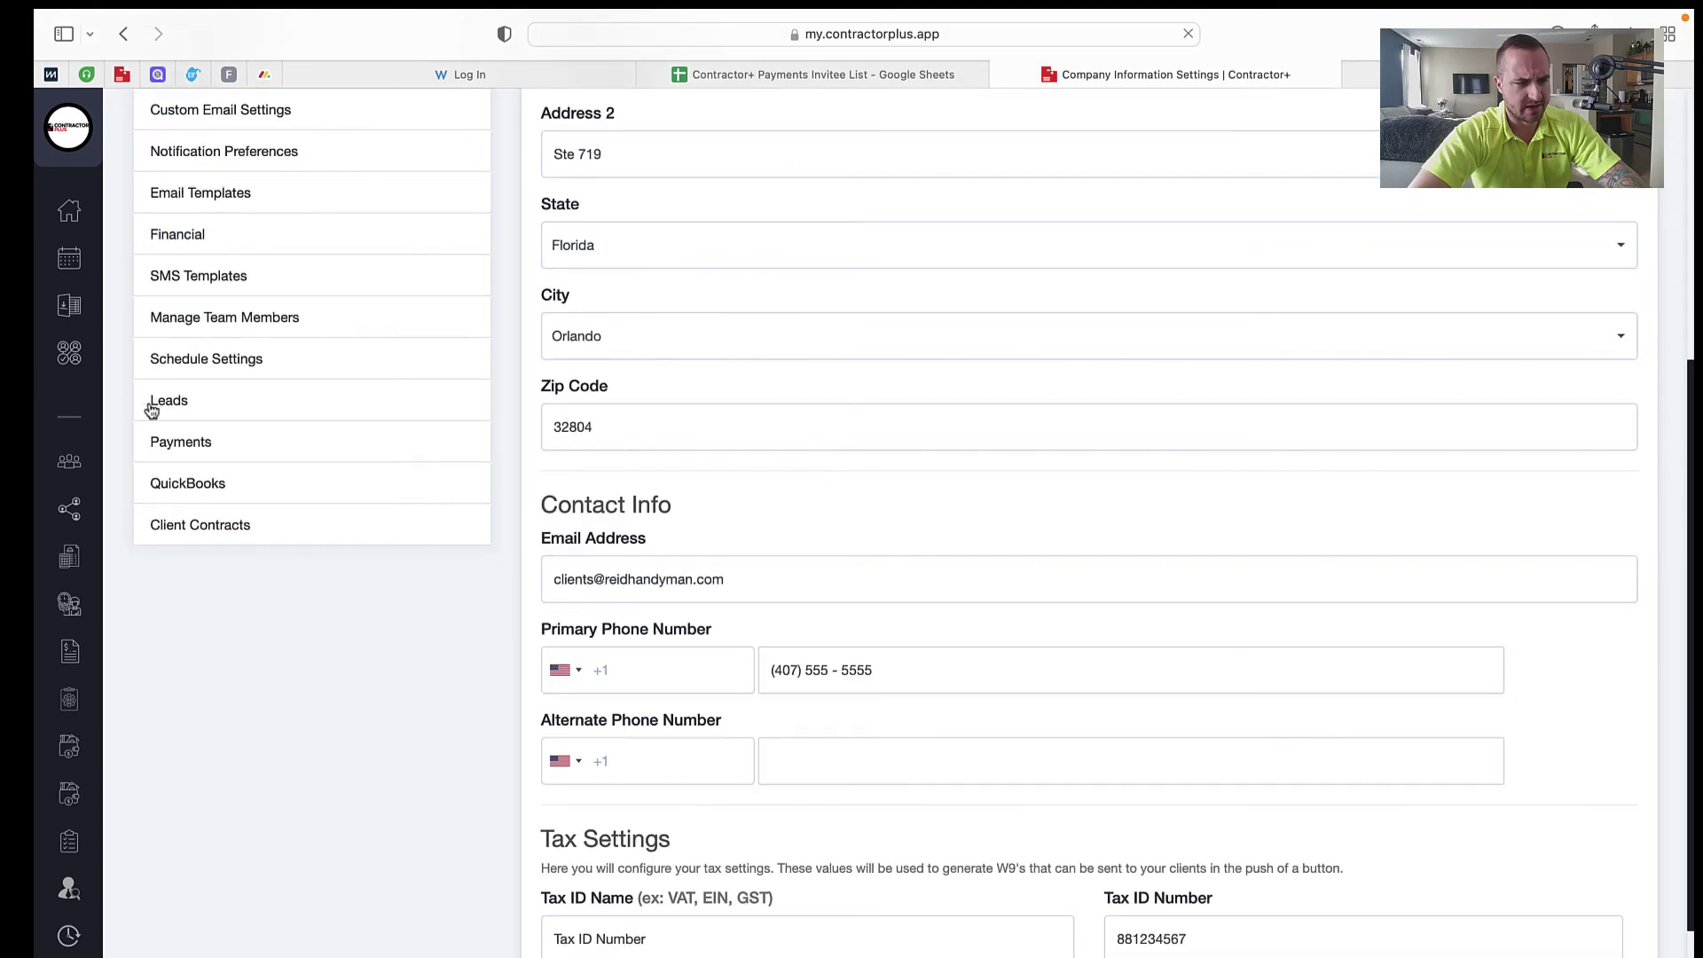
{"action": "left_click", "coordinate": [212, 441]}
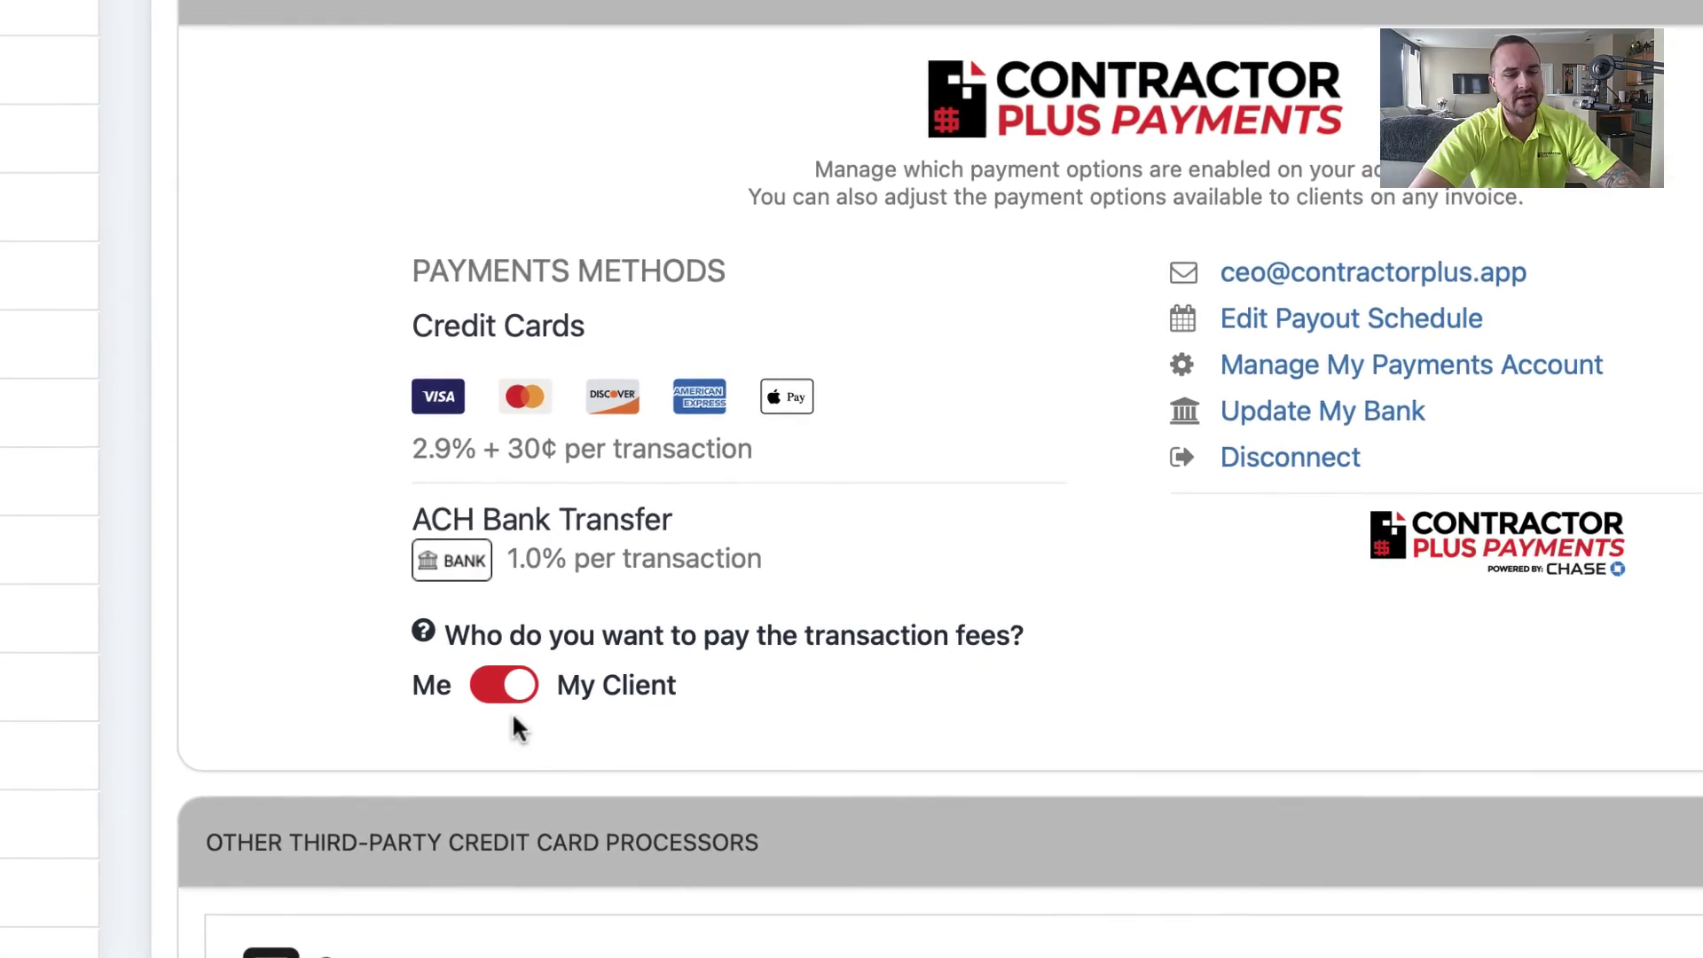
Step: Set the transaction-fee payer to My Client and point out the 1.0% ACH Bank Transfer fee
{"action": "left_click", "coordinate": [492, 691]}
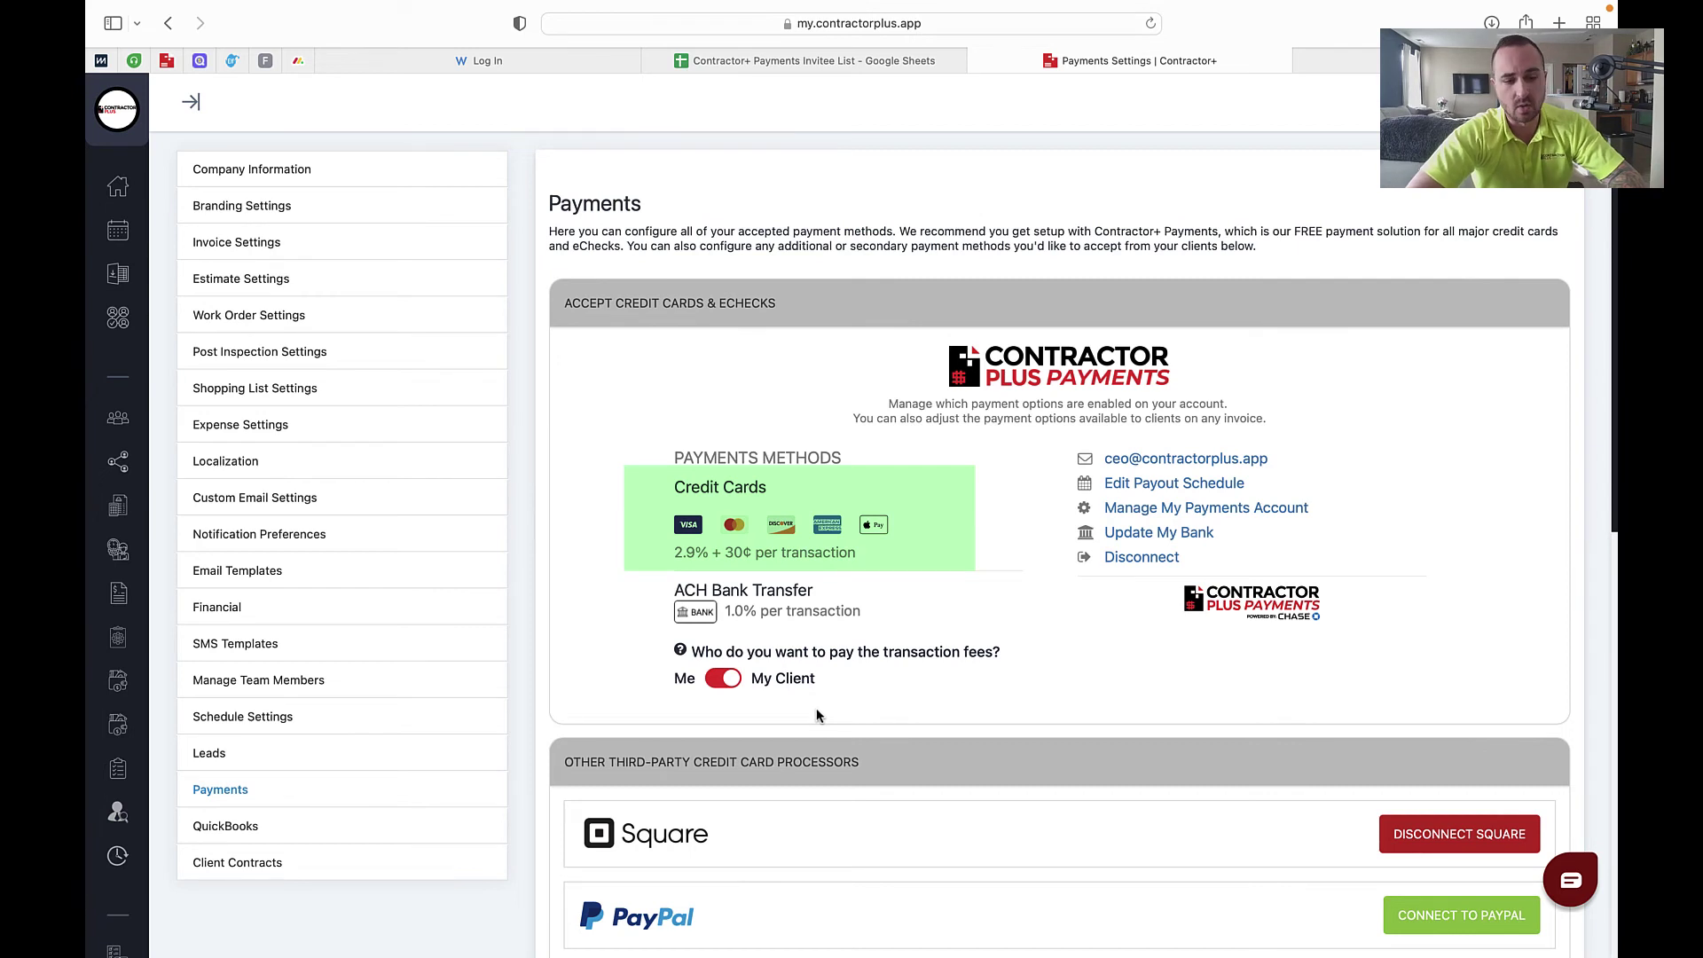
{"action": "left_click_drag", "start_coordinate": [842, 618], "coordinate": [674, 594]}
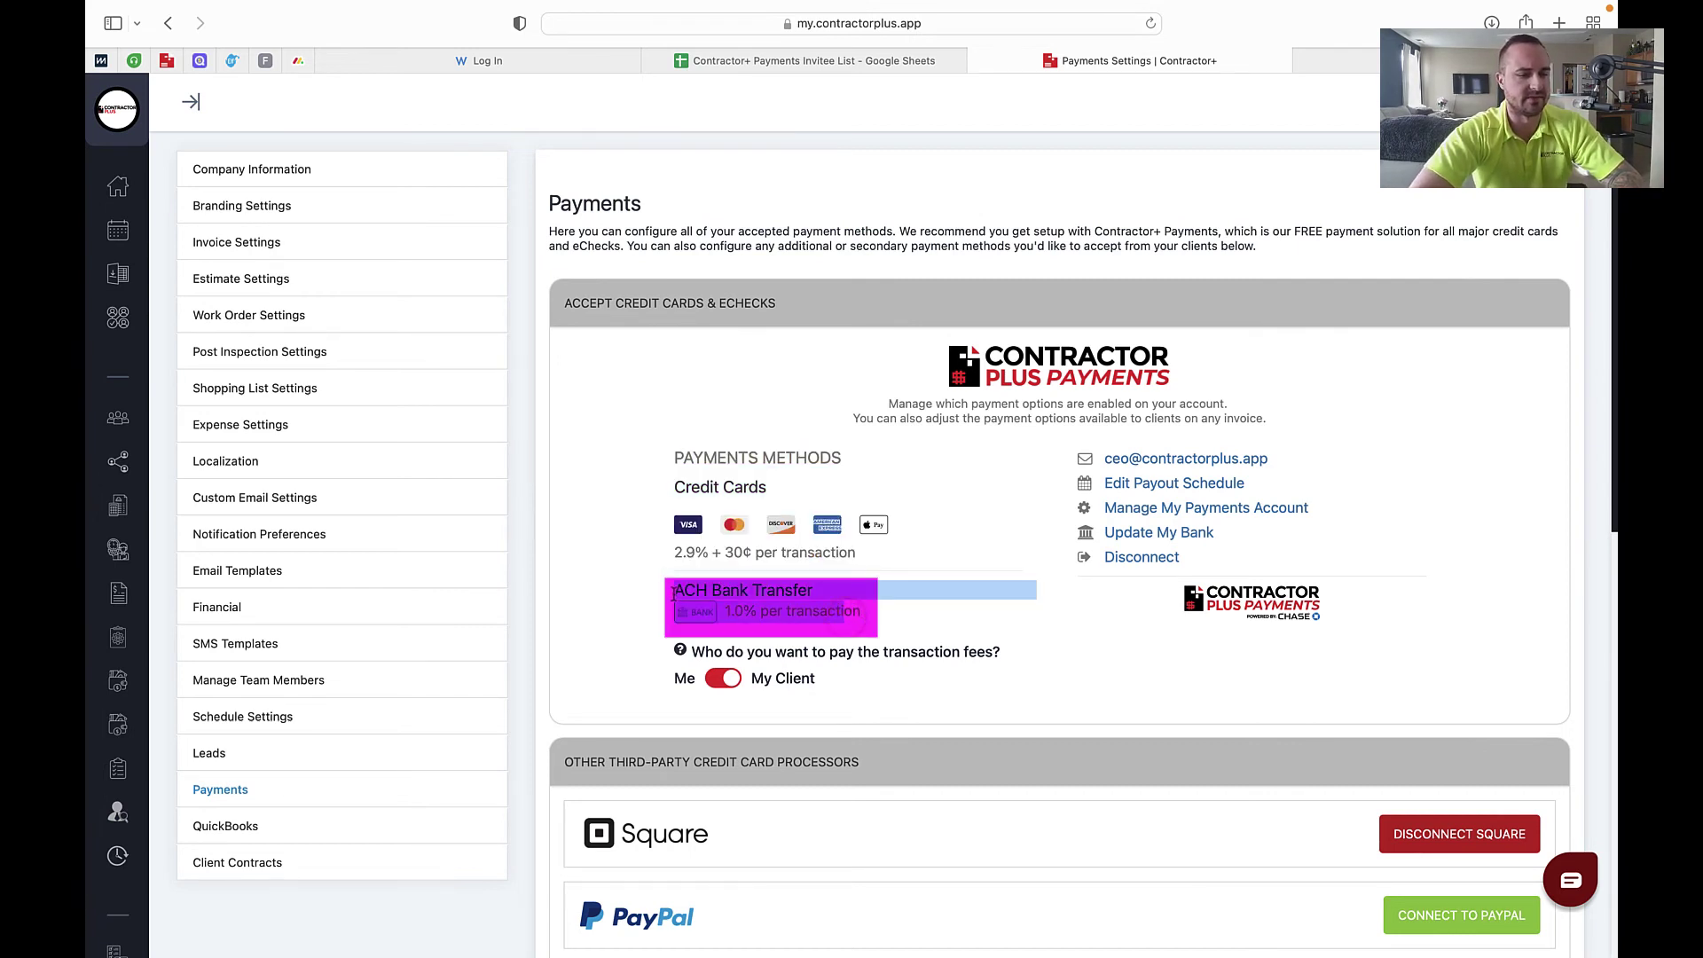
{"action": "left_click", "coordinate": [674, 594]}
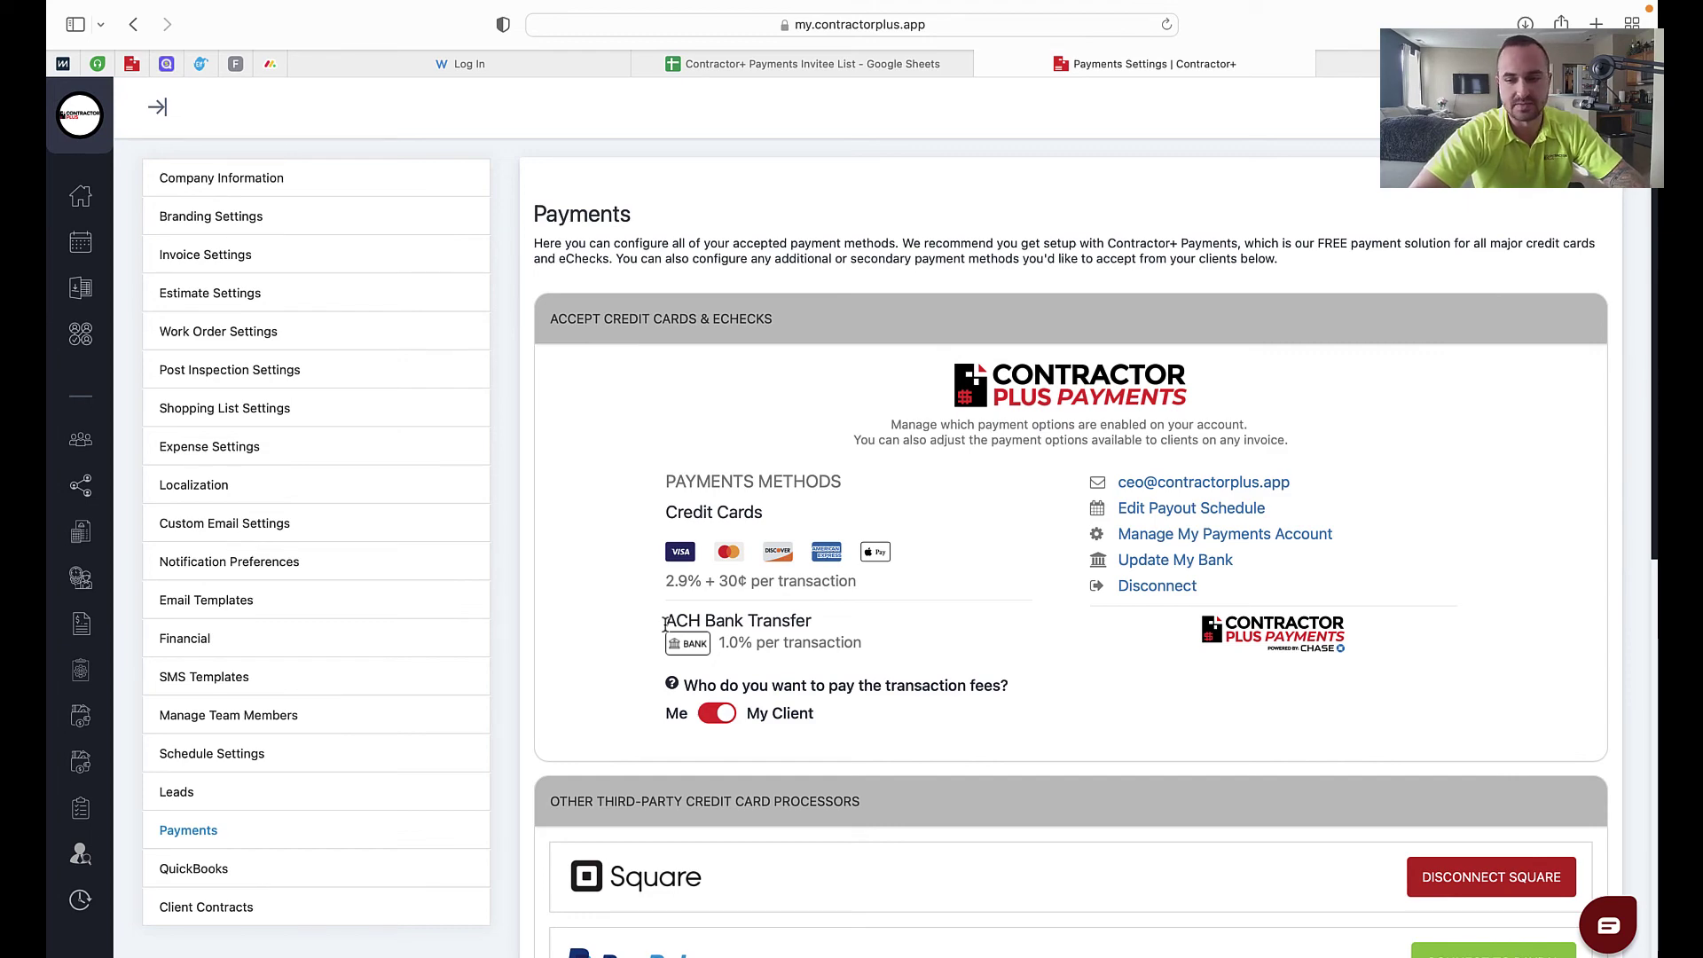
{"action": "scroll", "coordinate": [697, 709], "scroll_direction": "down", "scroll_amount": 5}
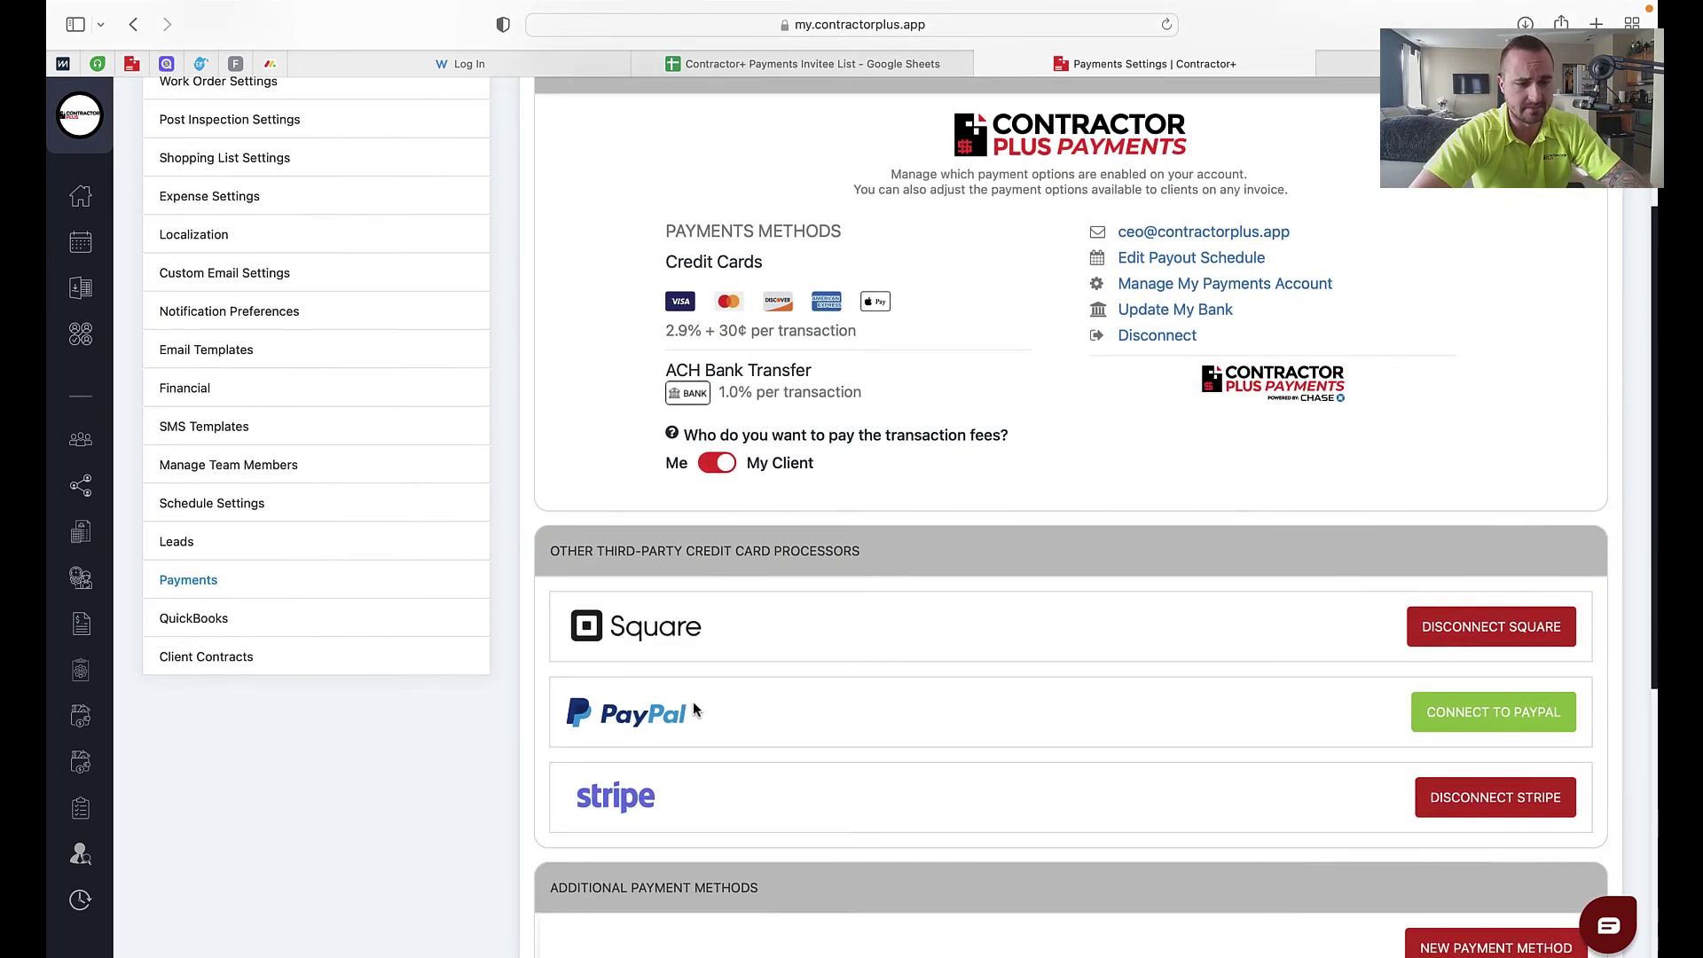
{"action": "scroll", "coordinate": [816, 532], "scroll_direction": "down", "scroll_amount": 4}
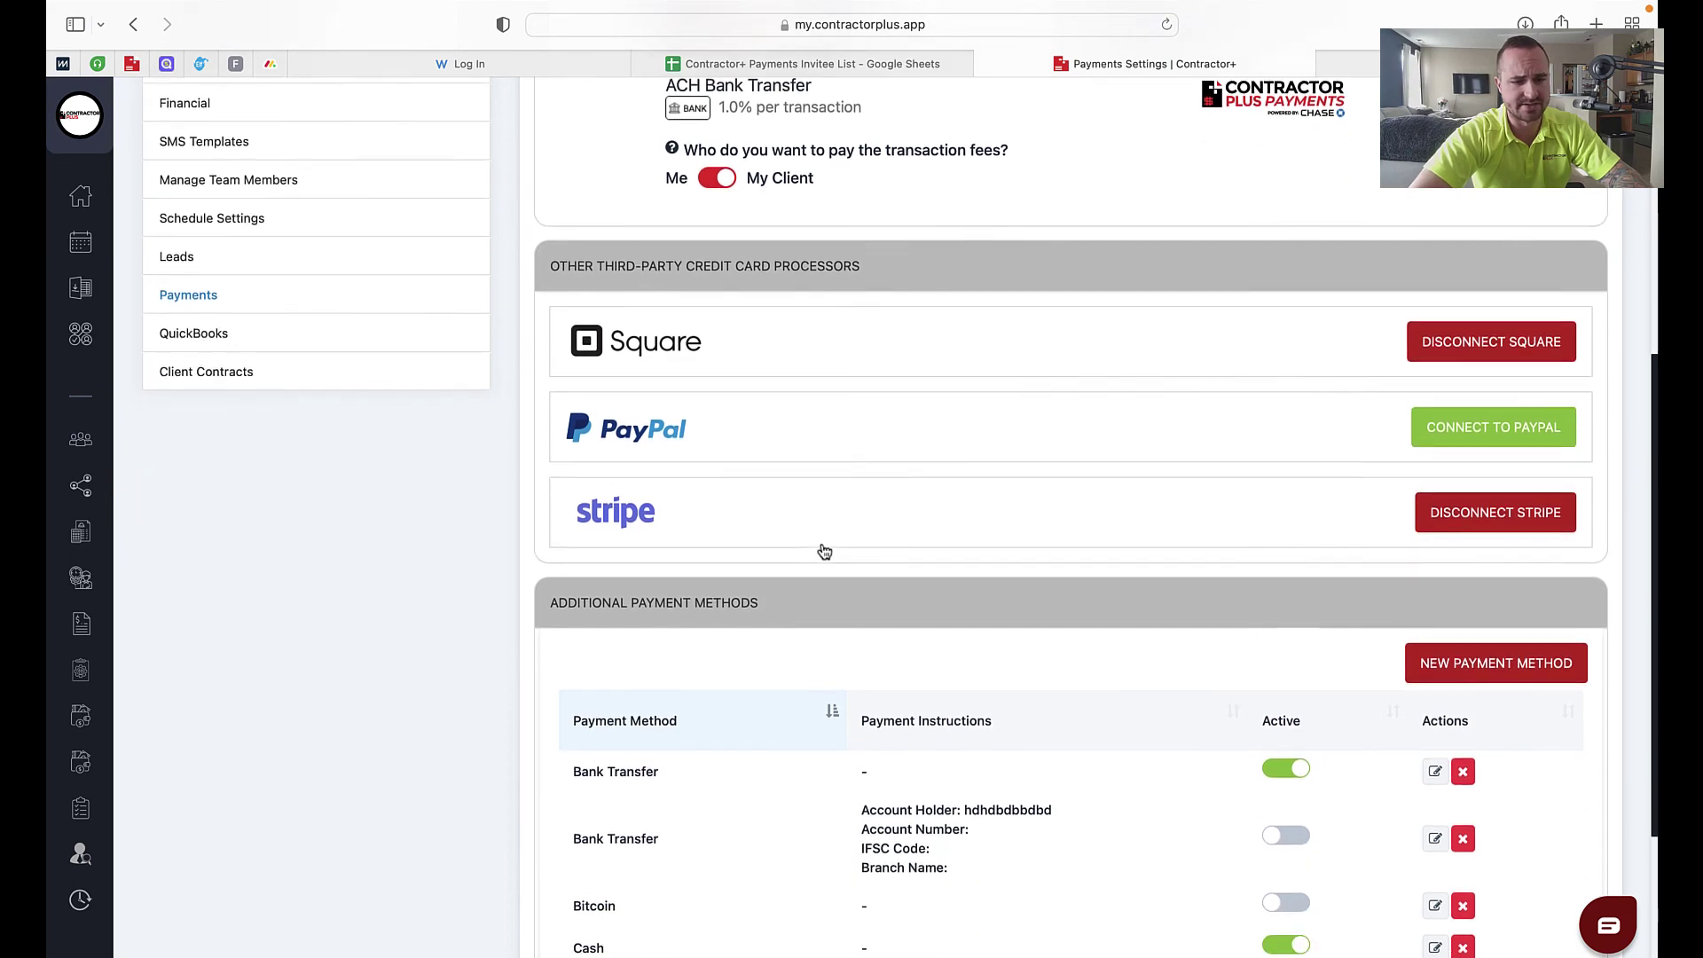
{"action": "scroll", "coordinate": [1111, 501], "scroll_direction": "up", "scroll_amount": 9}
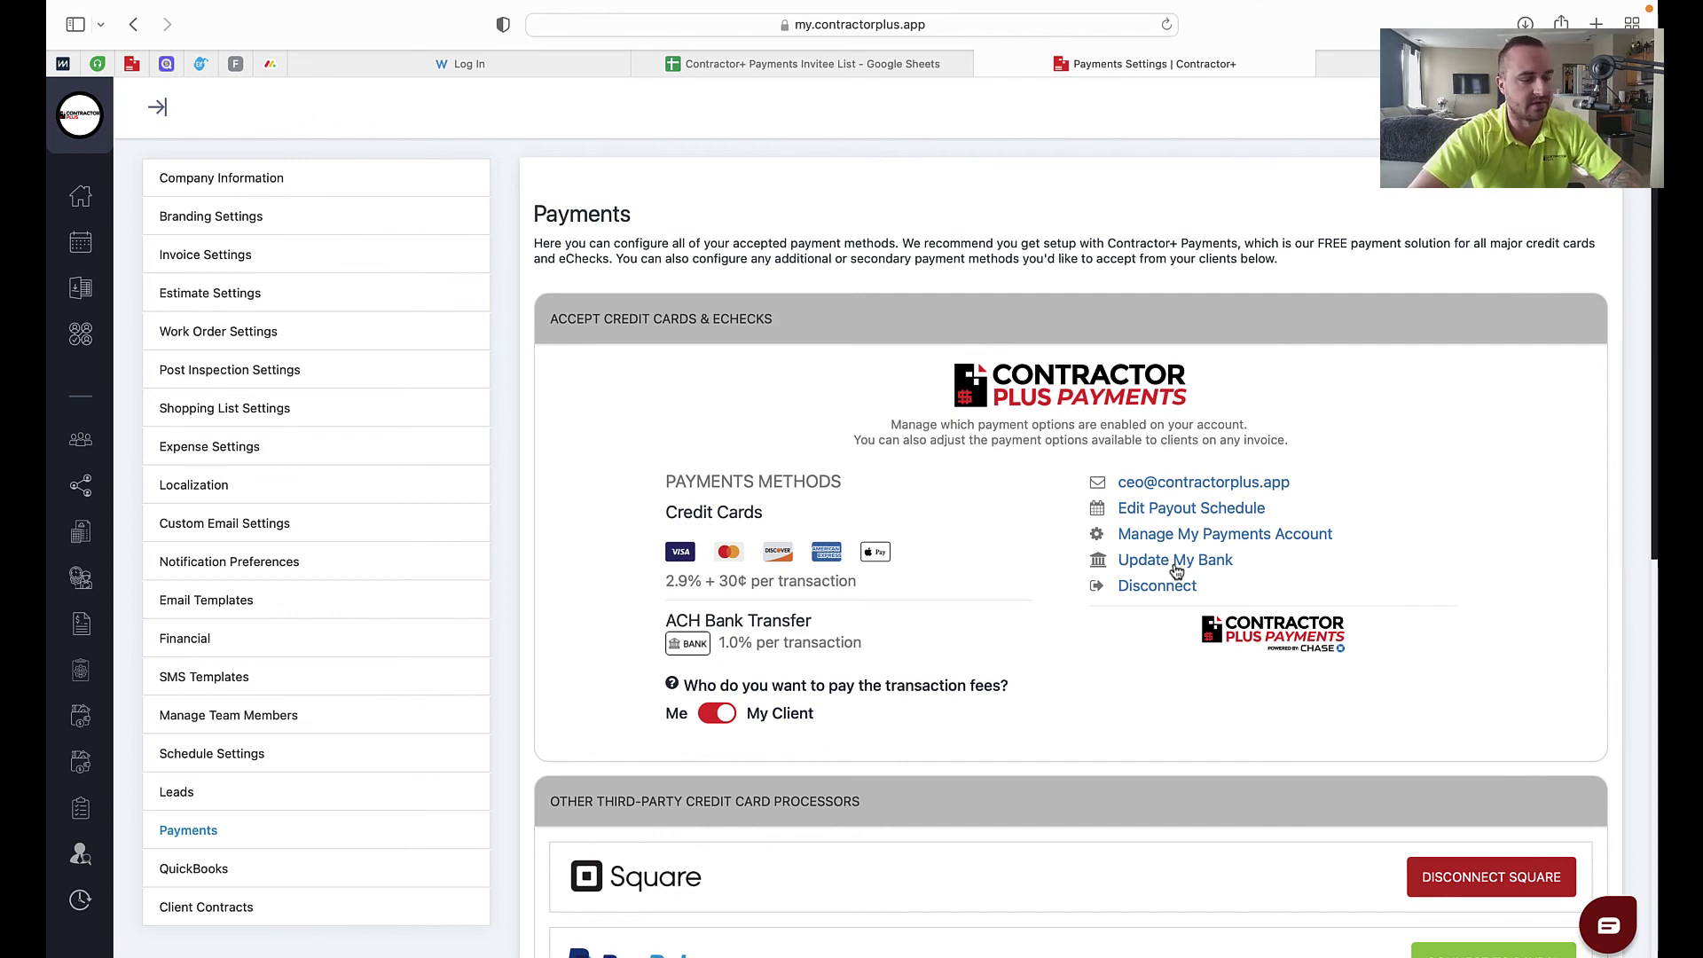
{"action": "scroll", "coordinate": [1176, 570], "scroll_direction": "down", "scroll_amount": 3}
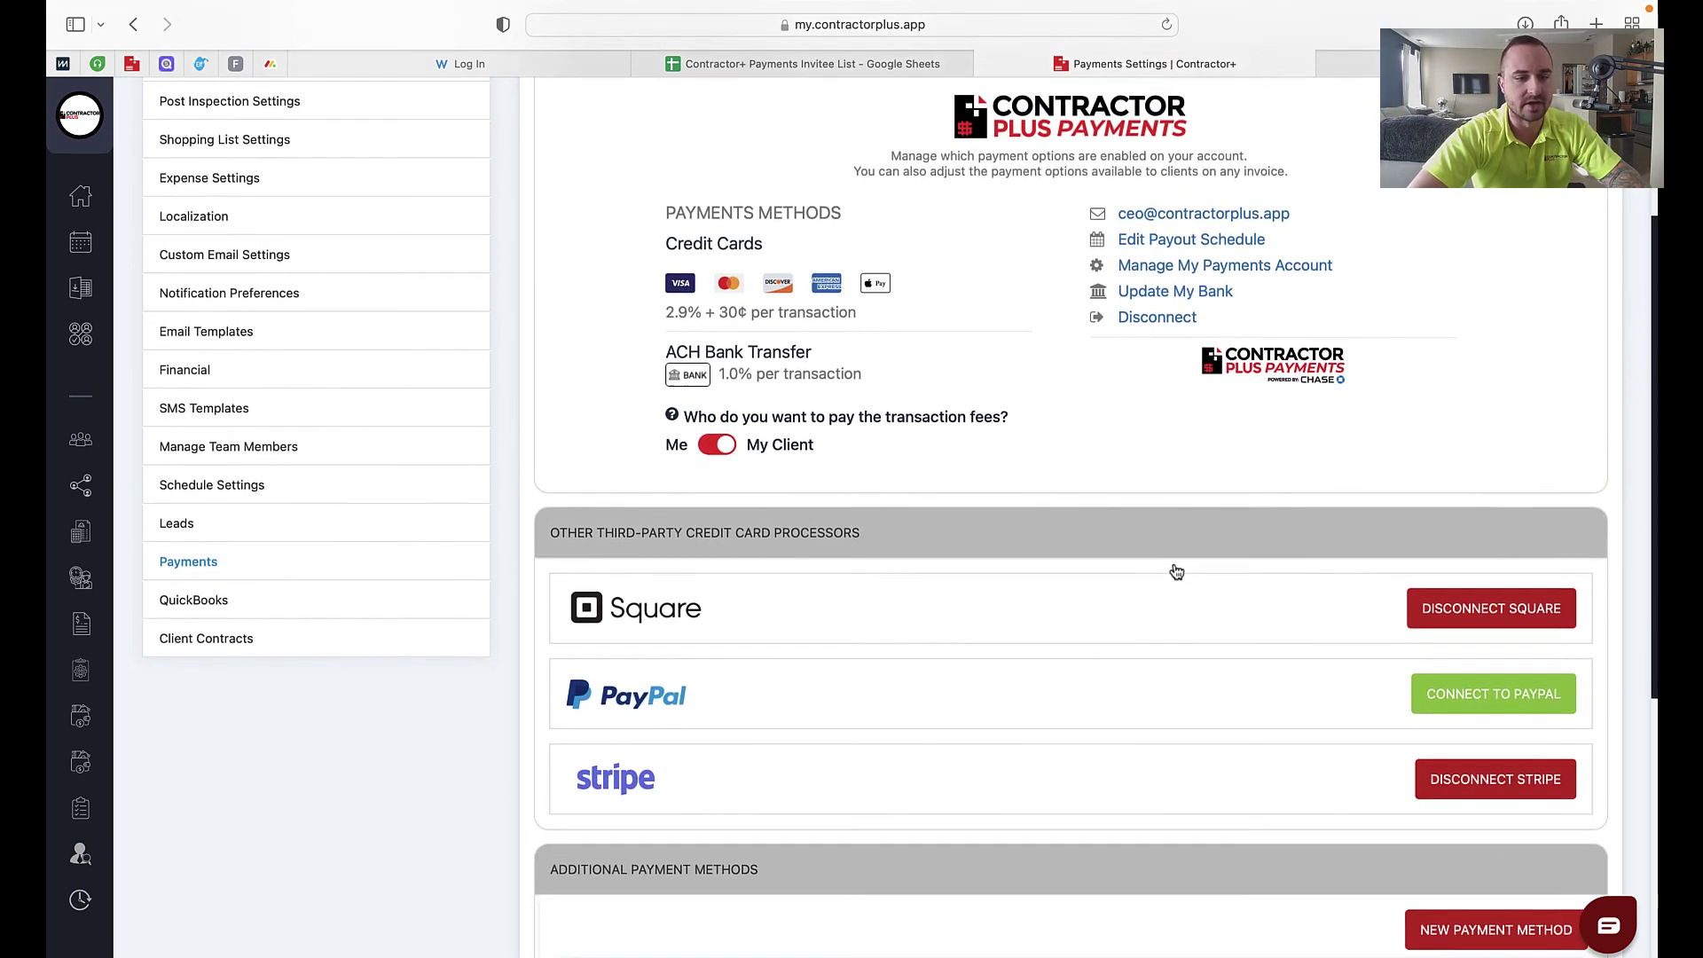
{"action": "scroll", "coordinate": [1176, 571], "scroll_direction": "down", "scroll_amount": 3}
{"action": "scroll", "coordinate": [1174, 571], "scroll_direction": "up", "scroll_amount": 3}
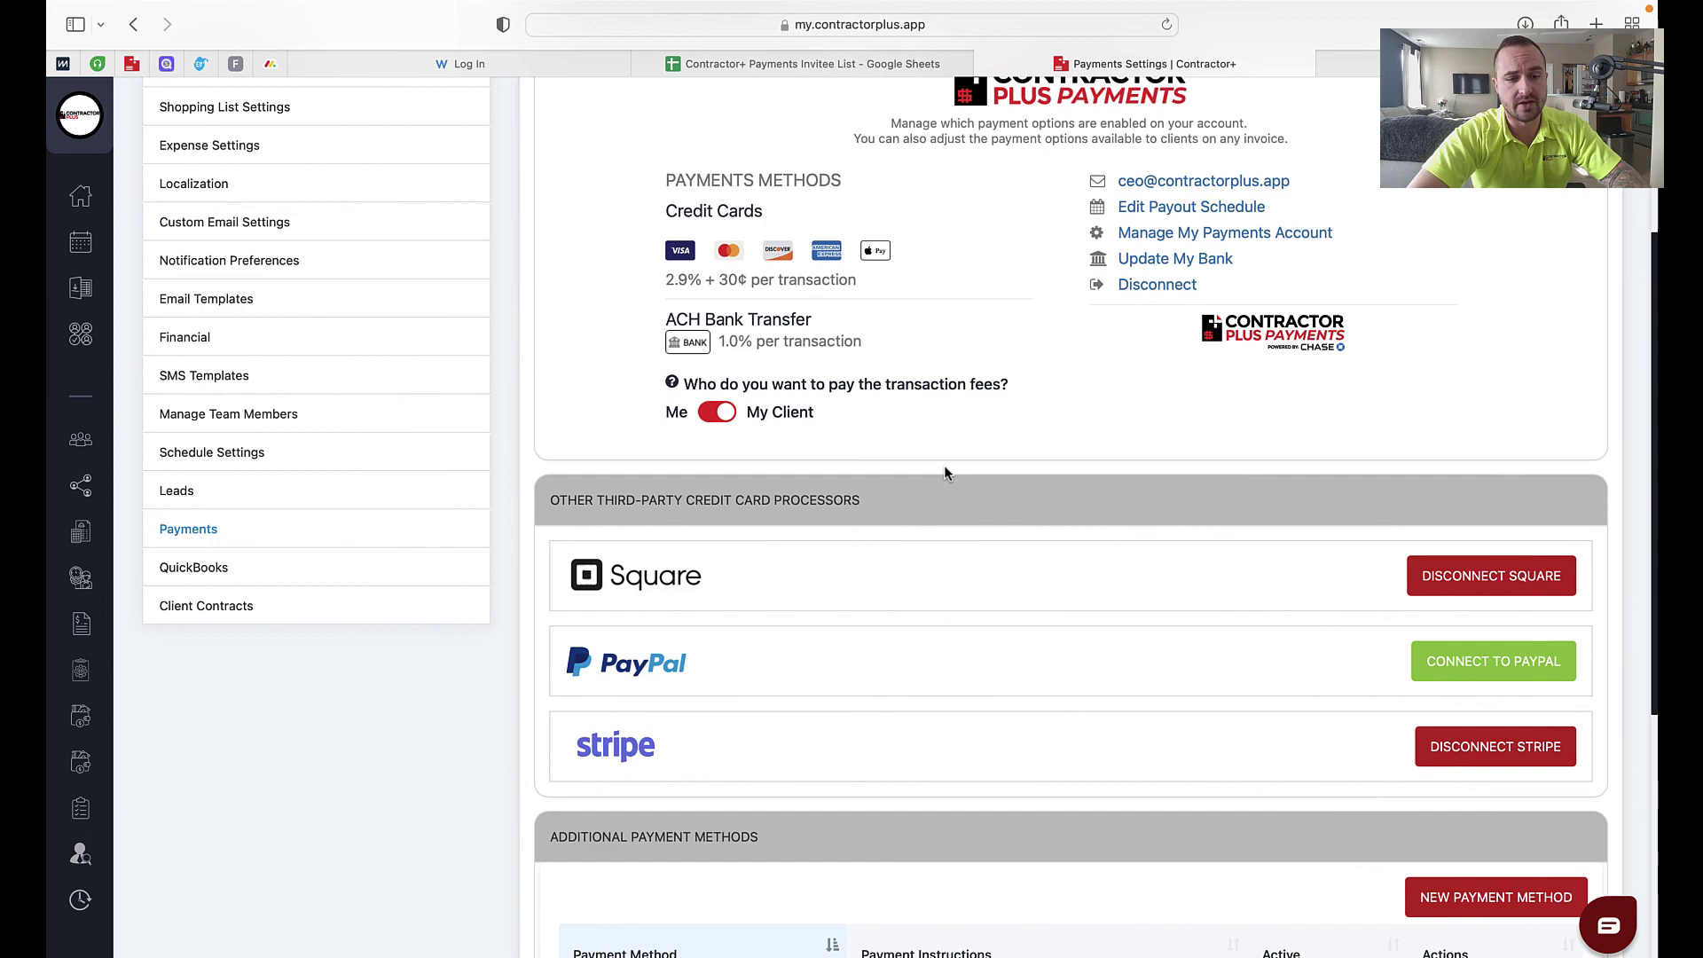
{"action": "triple_click", "coordinate": [873, 417]}
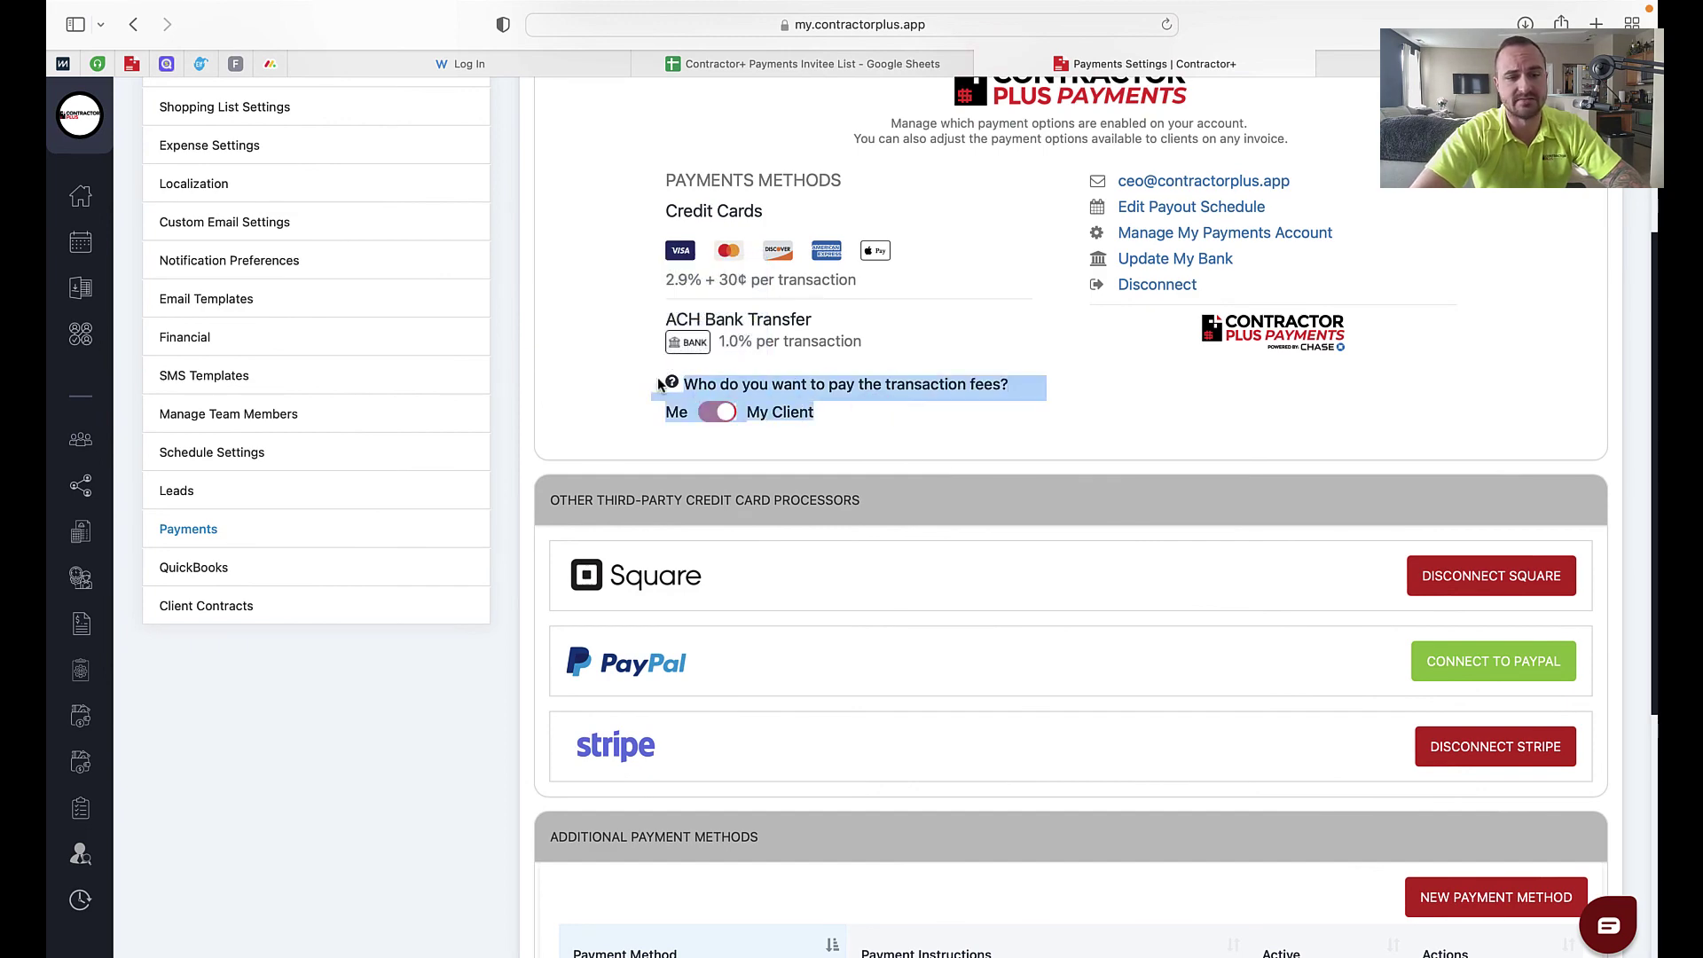
{"action": "left_click", "coordinate": [616, 391]}
{"action": "scroll", "coordinate": [776, 787], "scroll_direction": "down", "scroll_amount": 3}
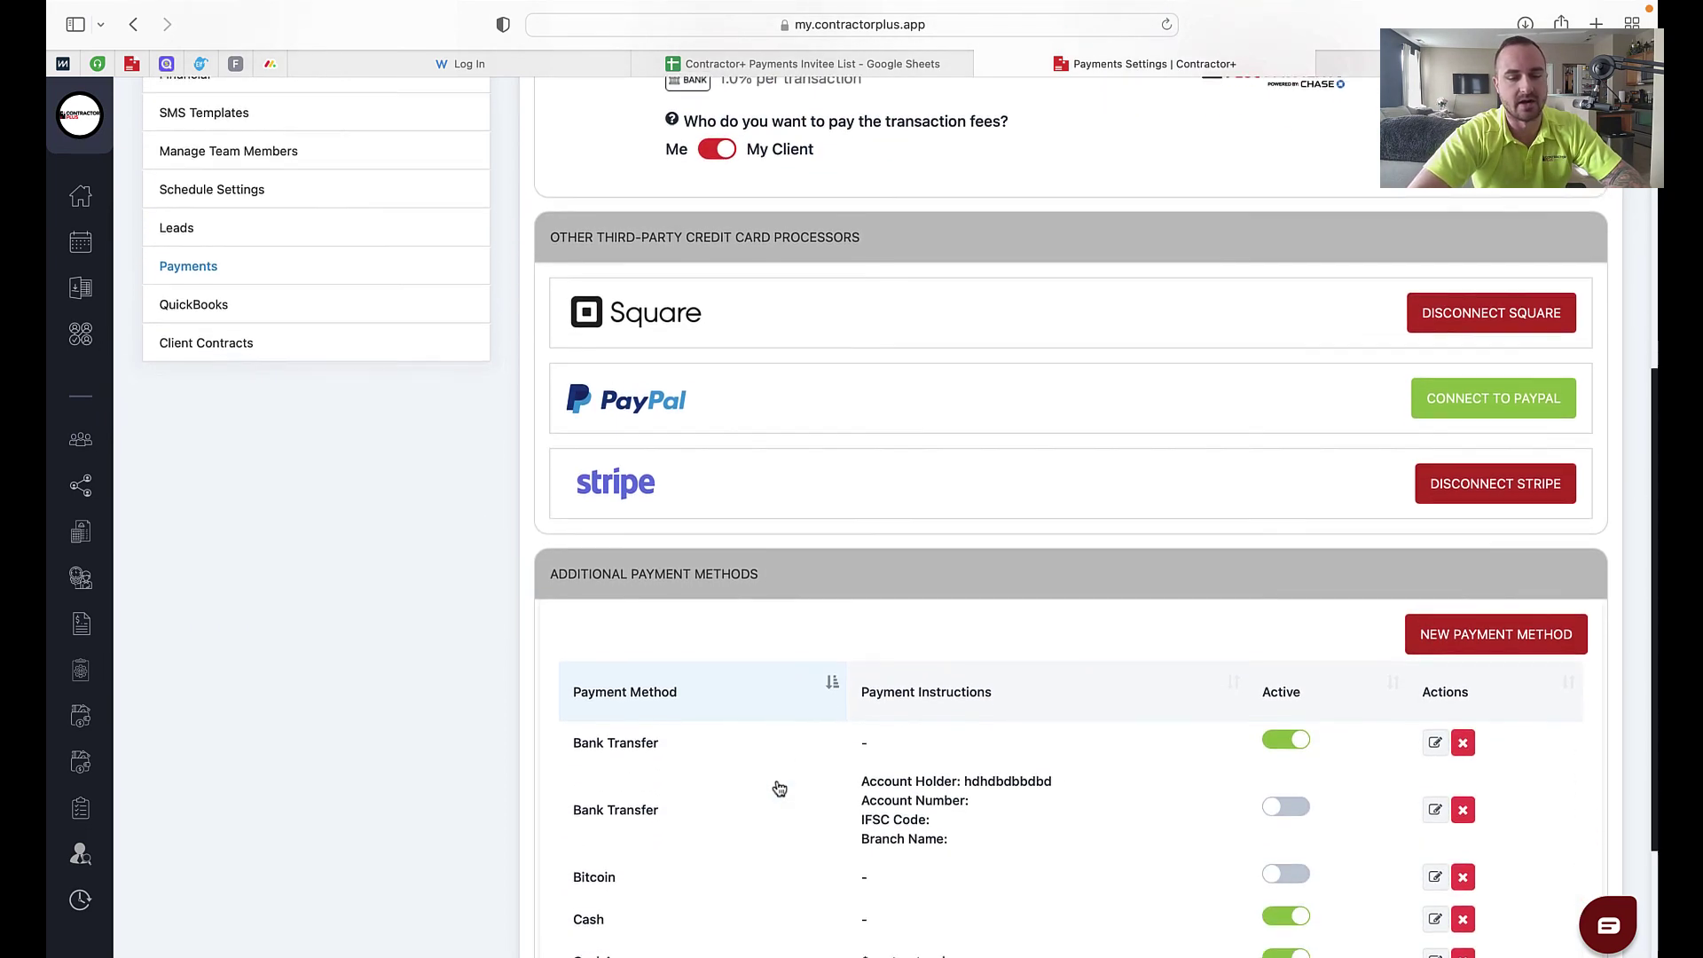
{"action": "scroll", "coordinate": [777, 786], "scroll_direction": "up", "scroll_amount": 10}
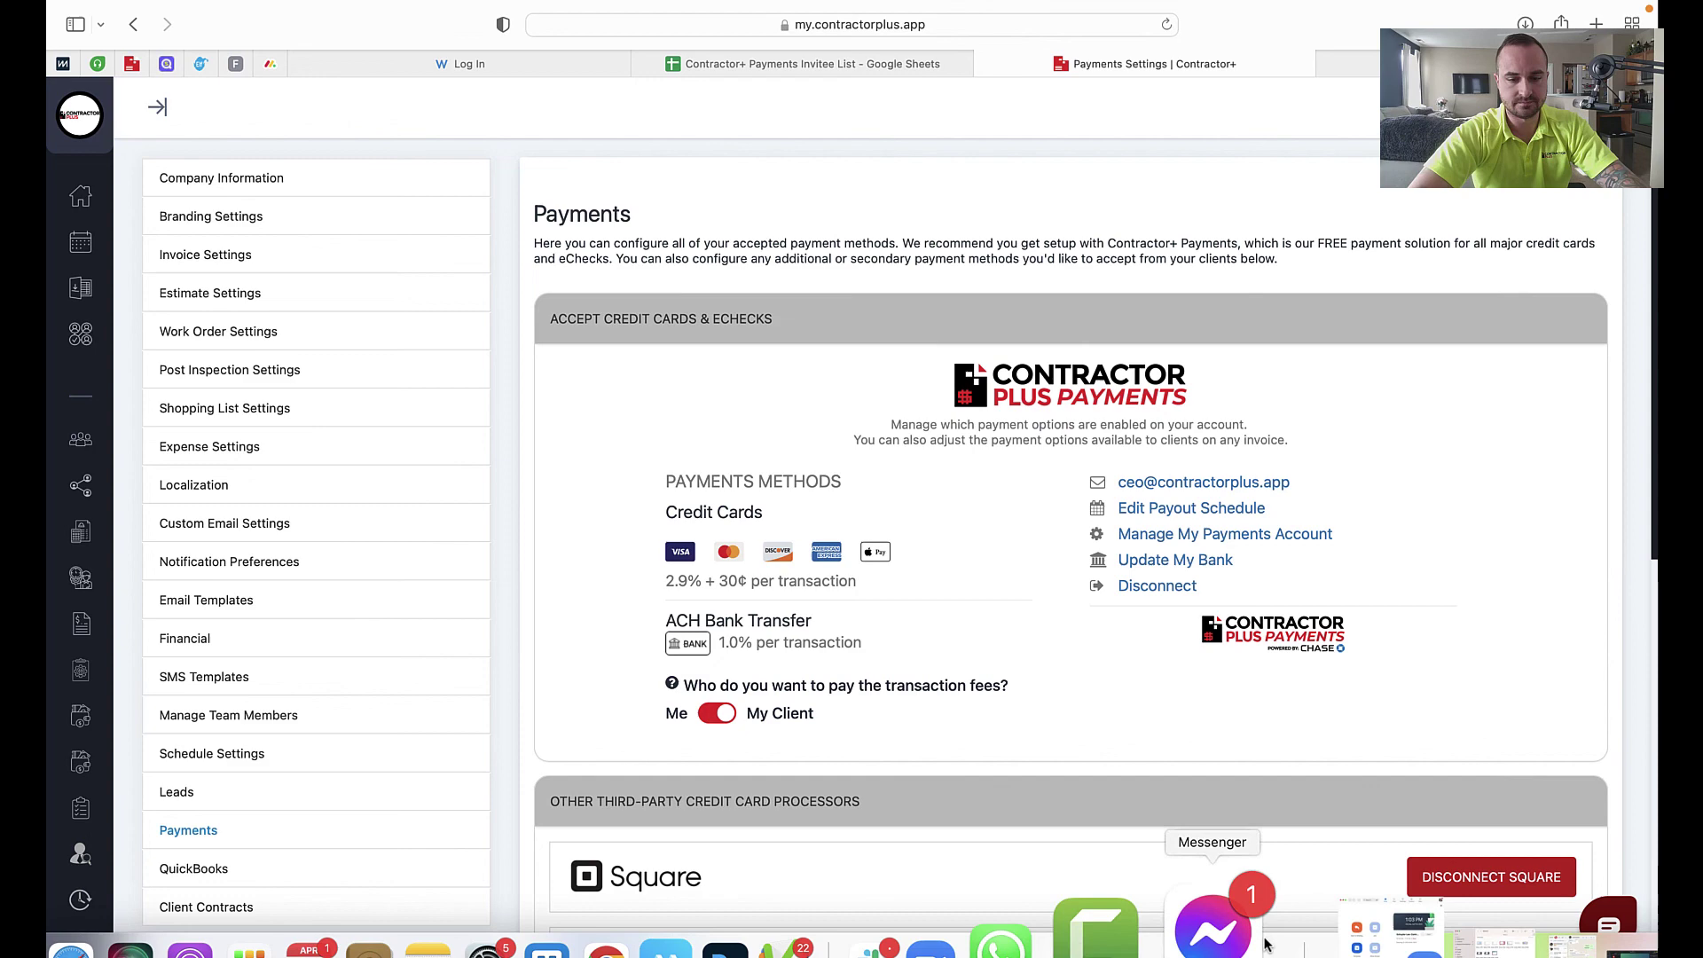
Step: Bring Camtasia to the front from the Dock
{"action": "left_click", "coordinate": [1186, 923]}
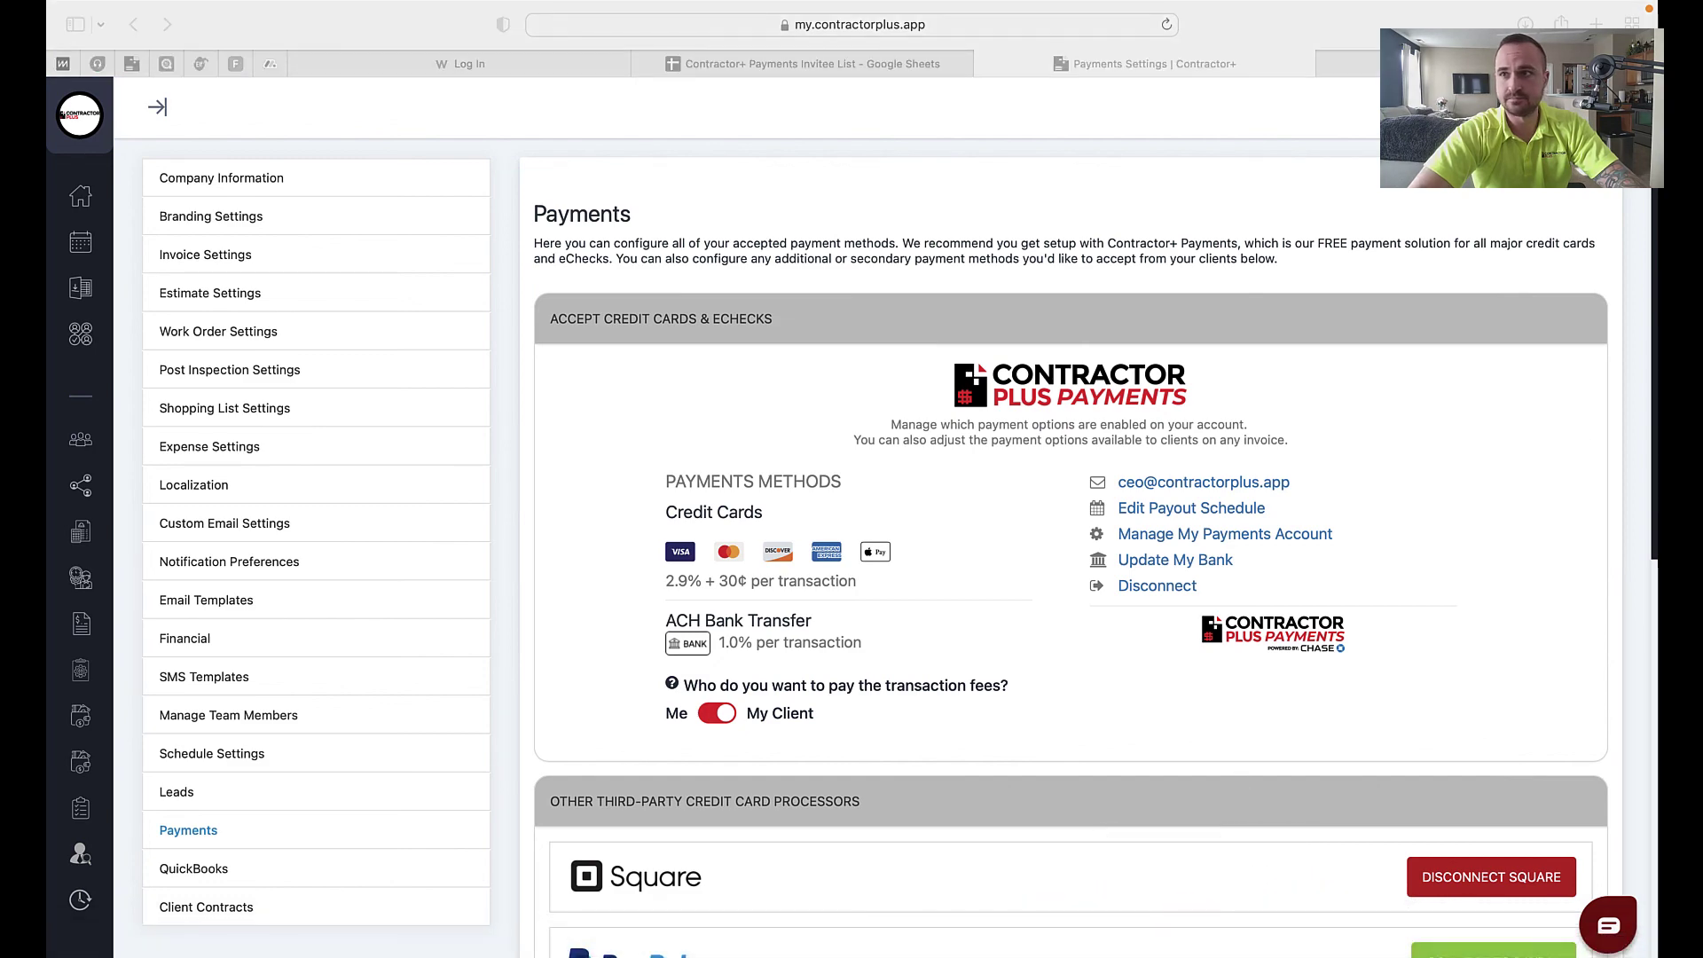